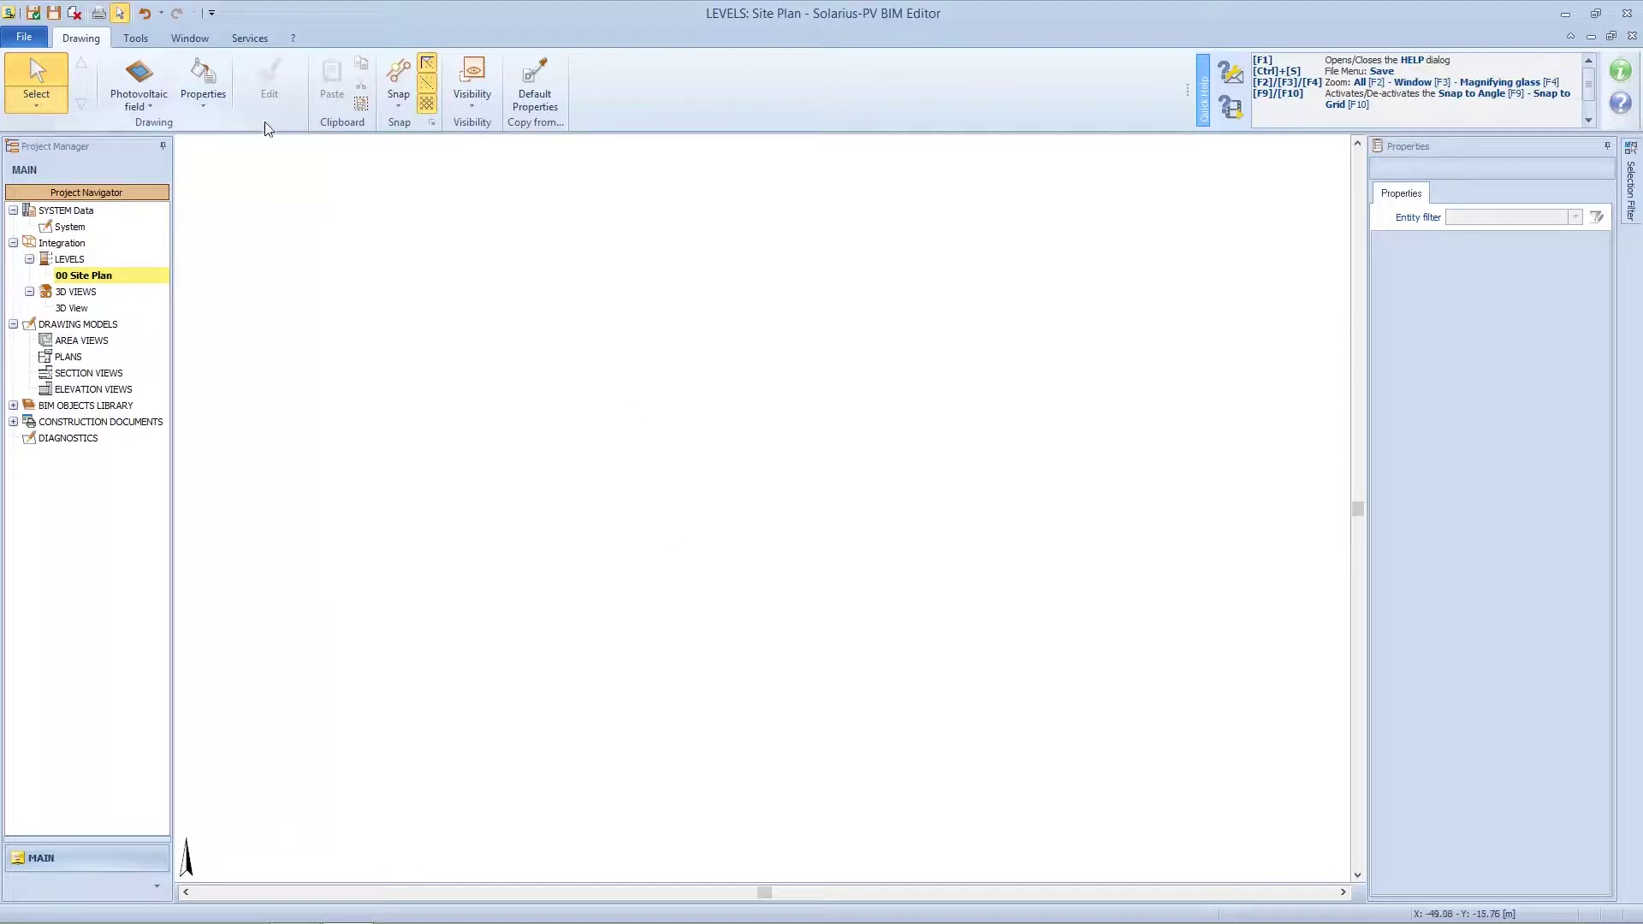
Place a raster image on the 00 Site Plan and load the GoogleEarth.jpg aerial photo into it
click(158, 106)
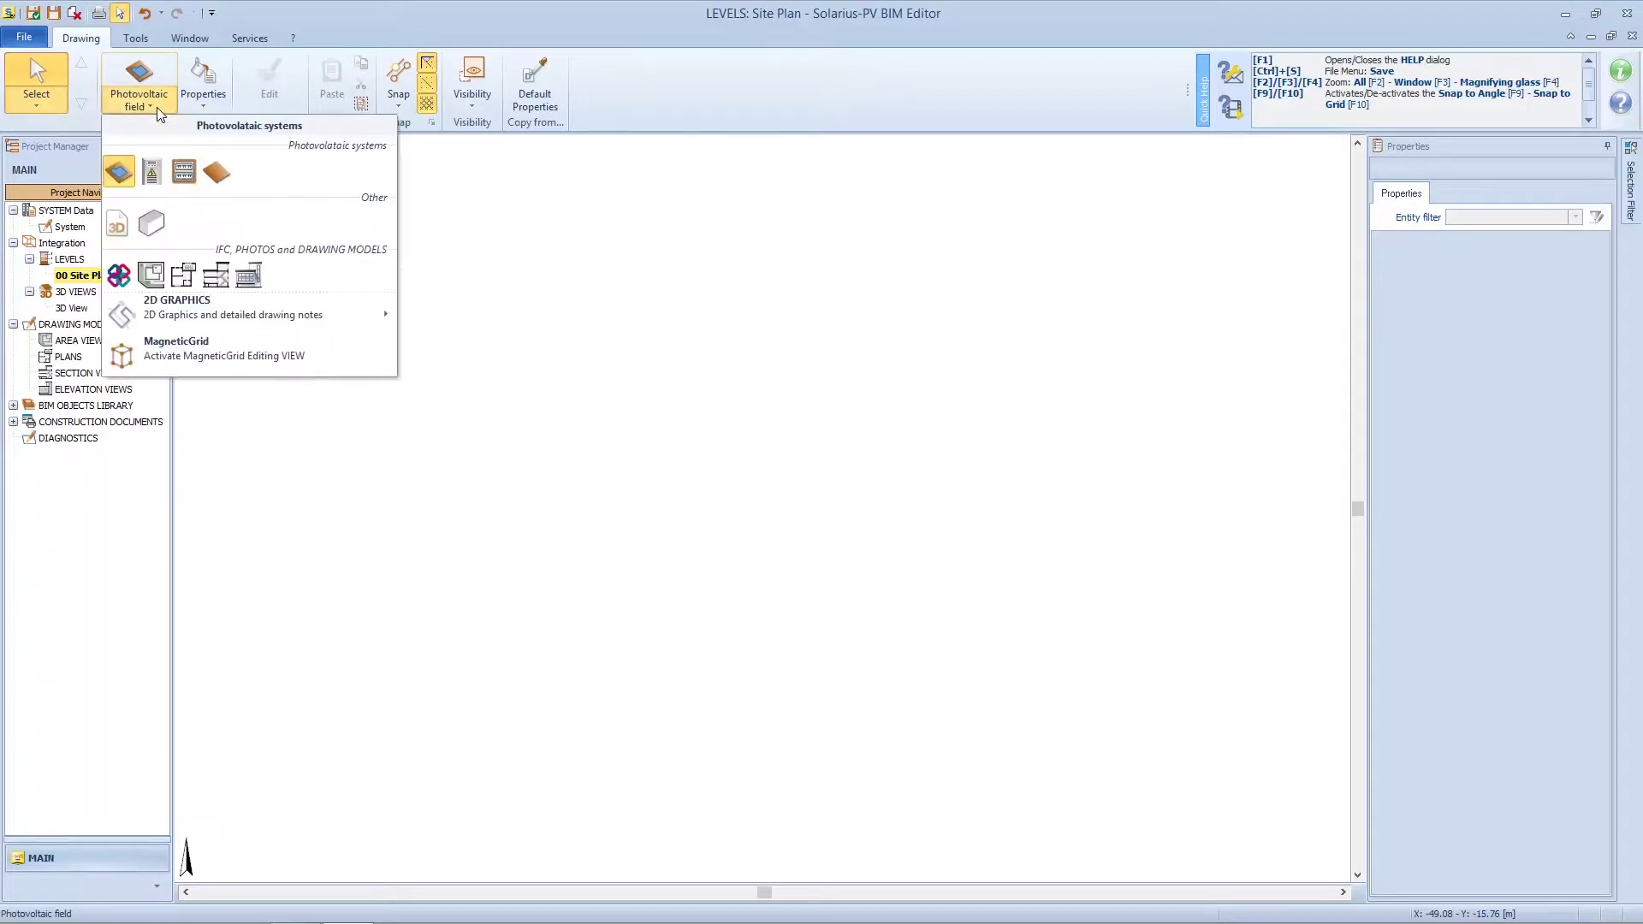
mouse_move(152, 307)
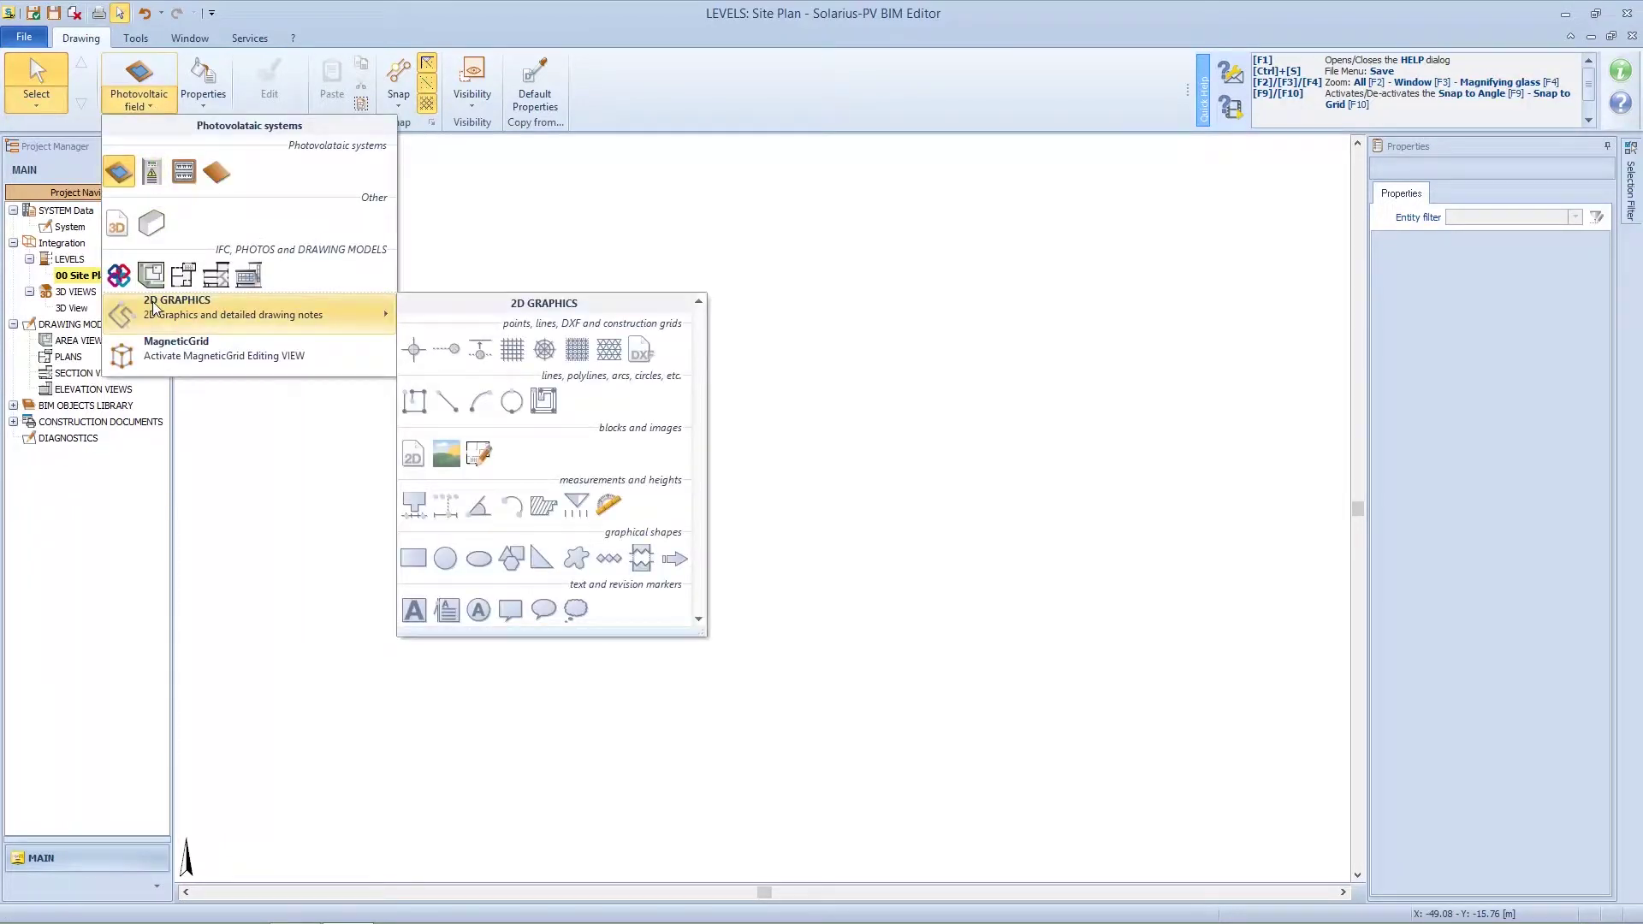
click(475, 455)
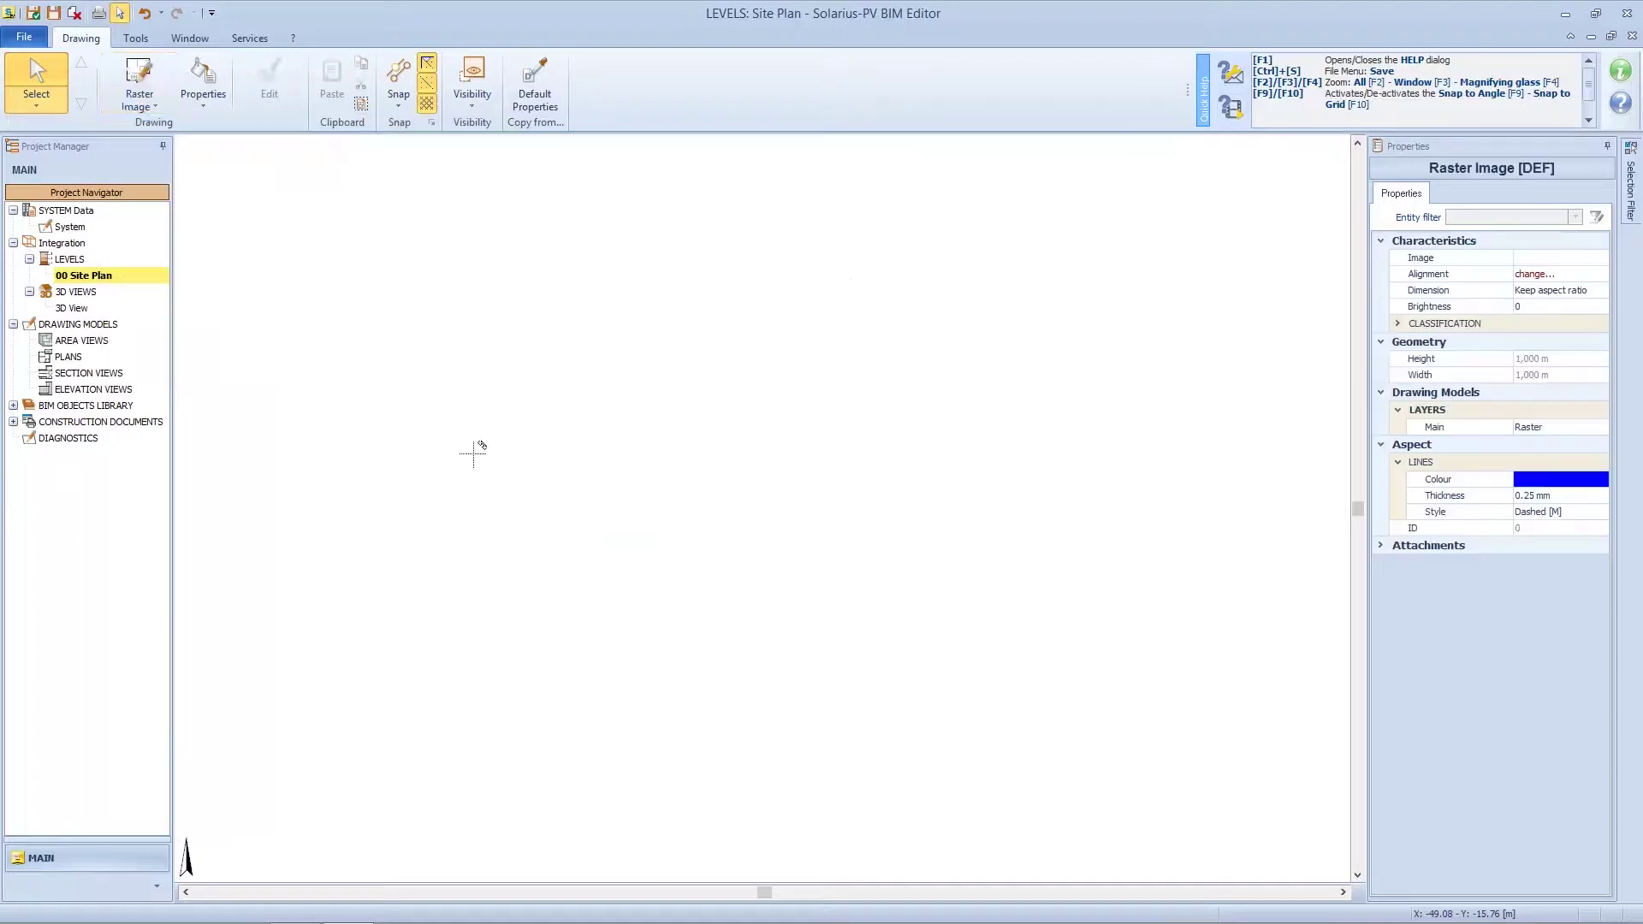
click(540, 550)
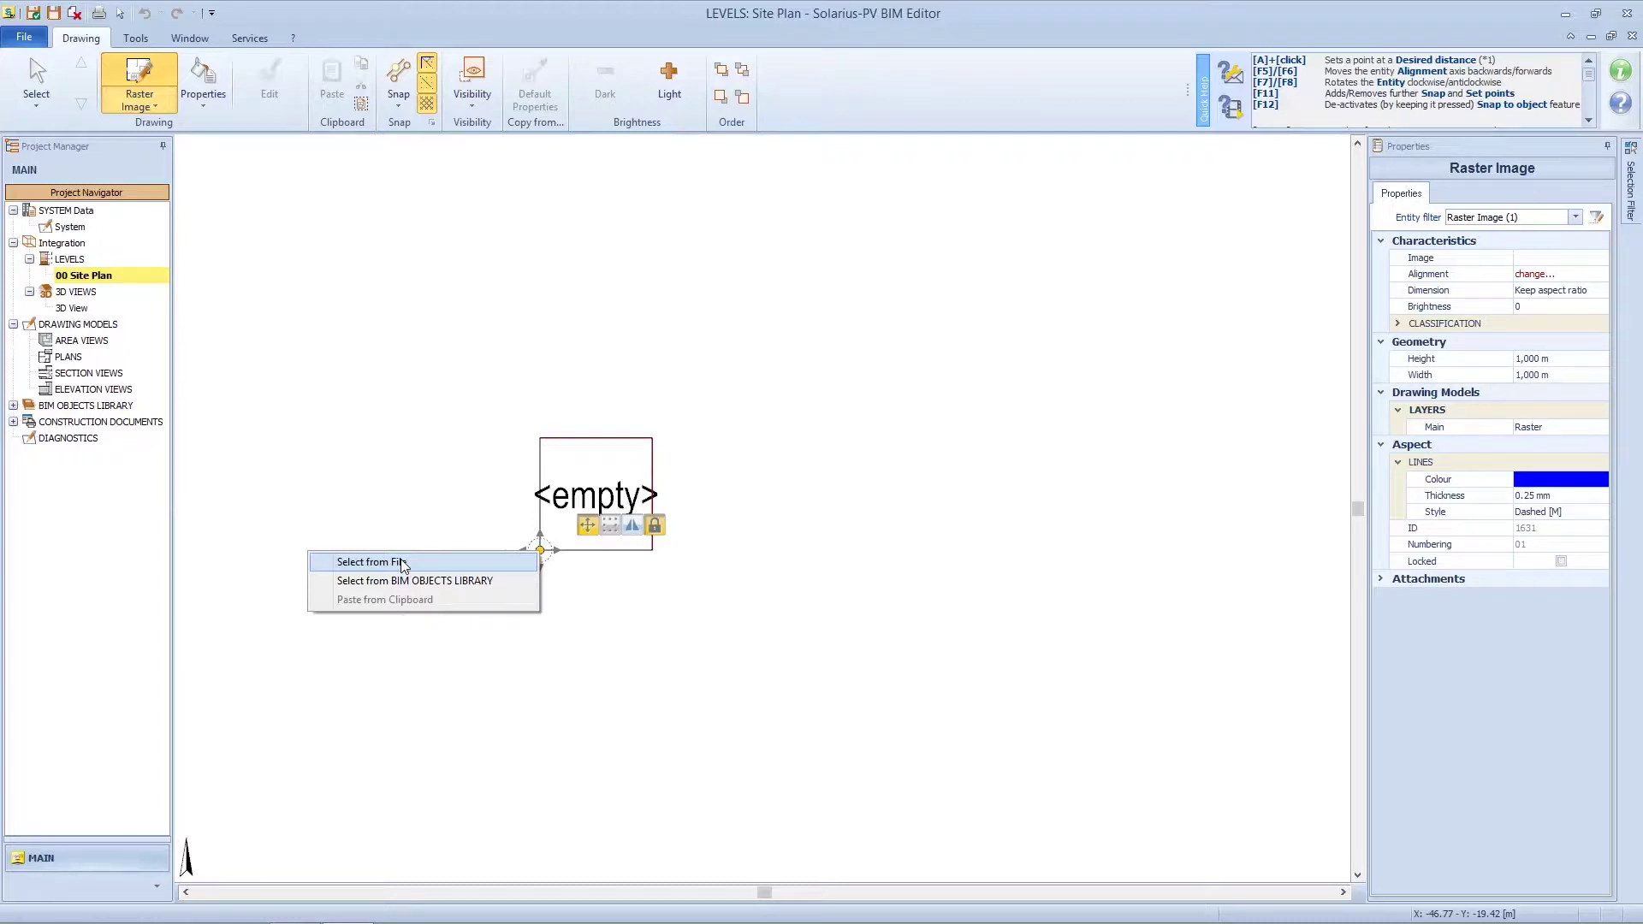
click(402, 563)
click(883, 663)
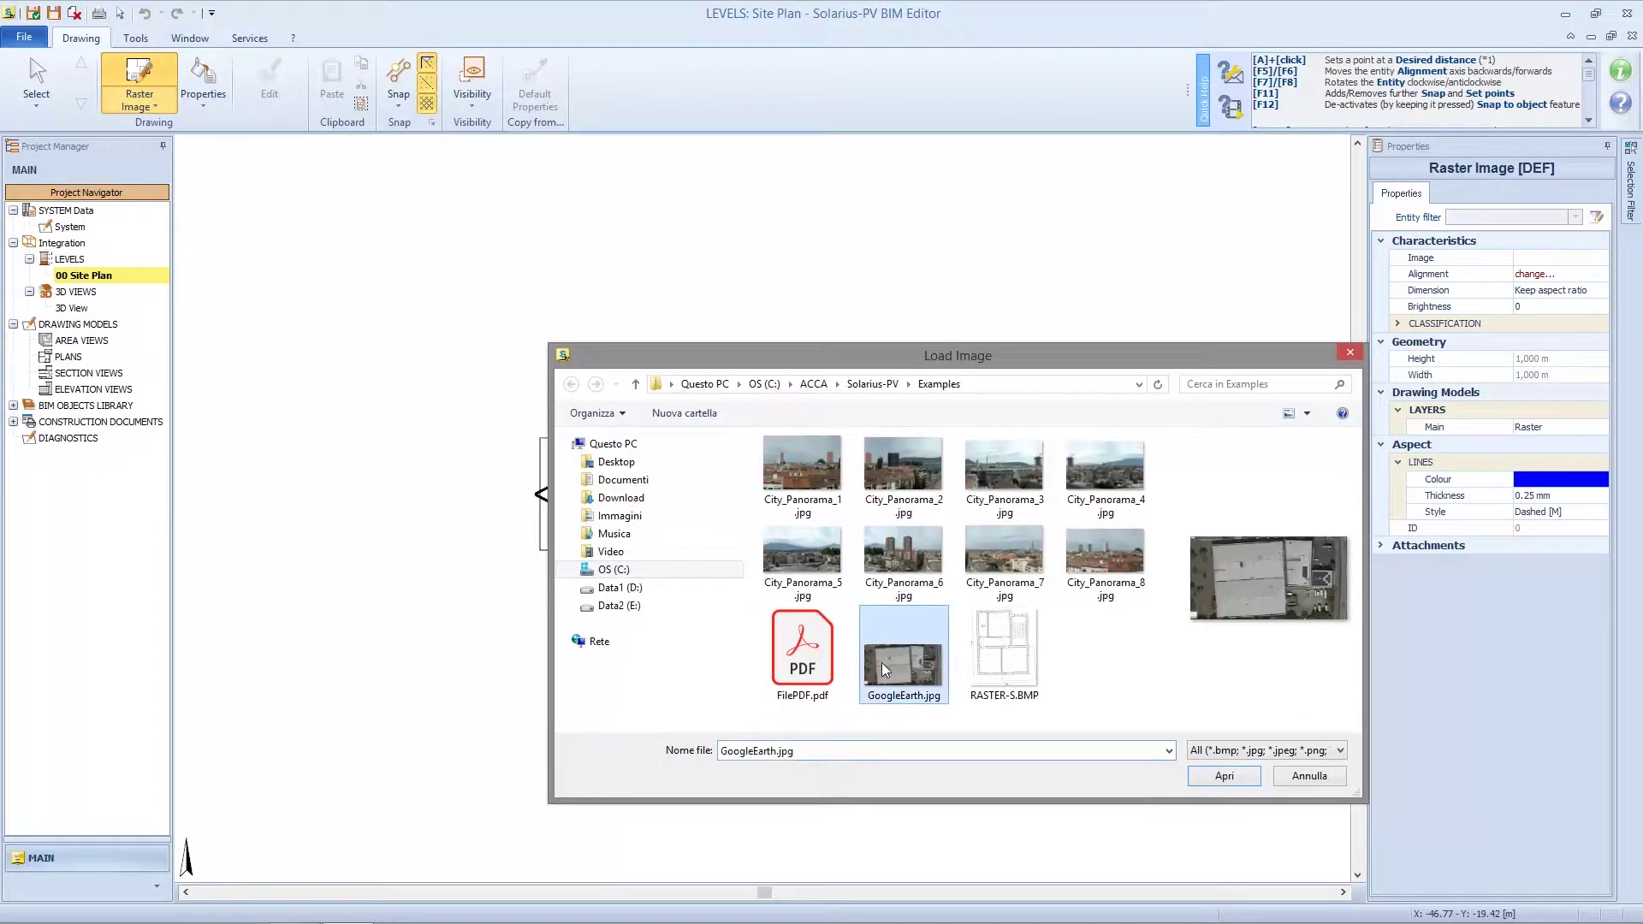
click(1223, 775)
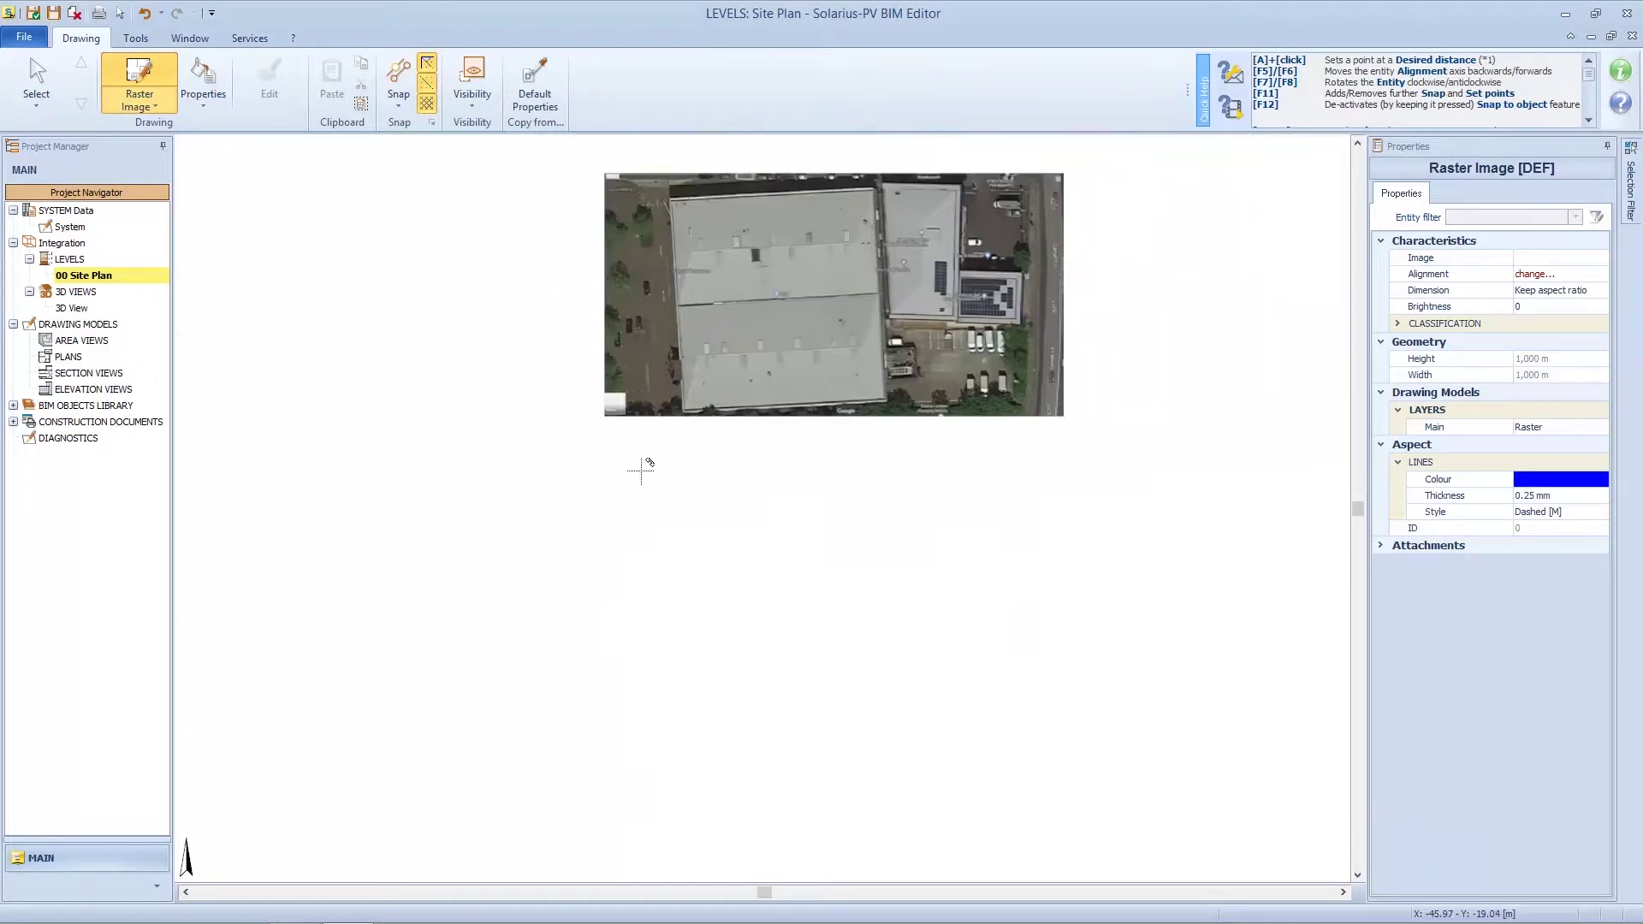
scroll(593, 432, up, 2)
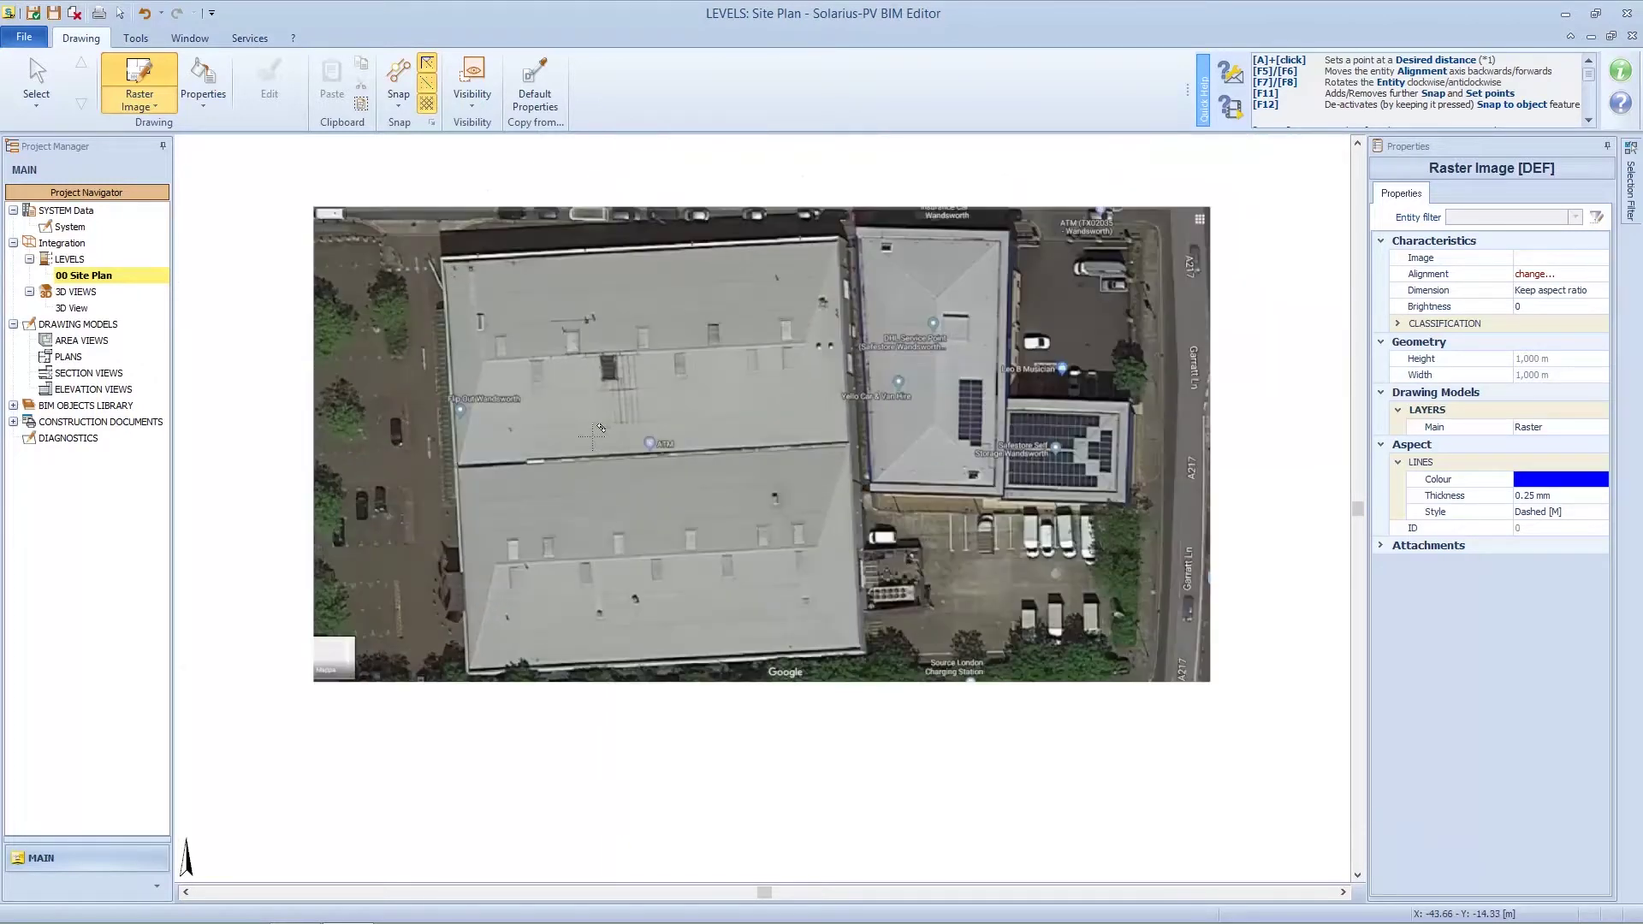
Rotate the aerial image using two points on the roof dividing line so that line runs horizontally
click(471, 529)
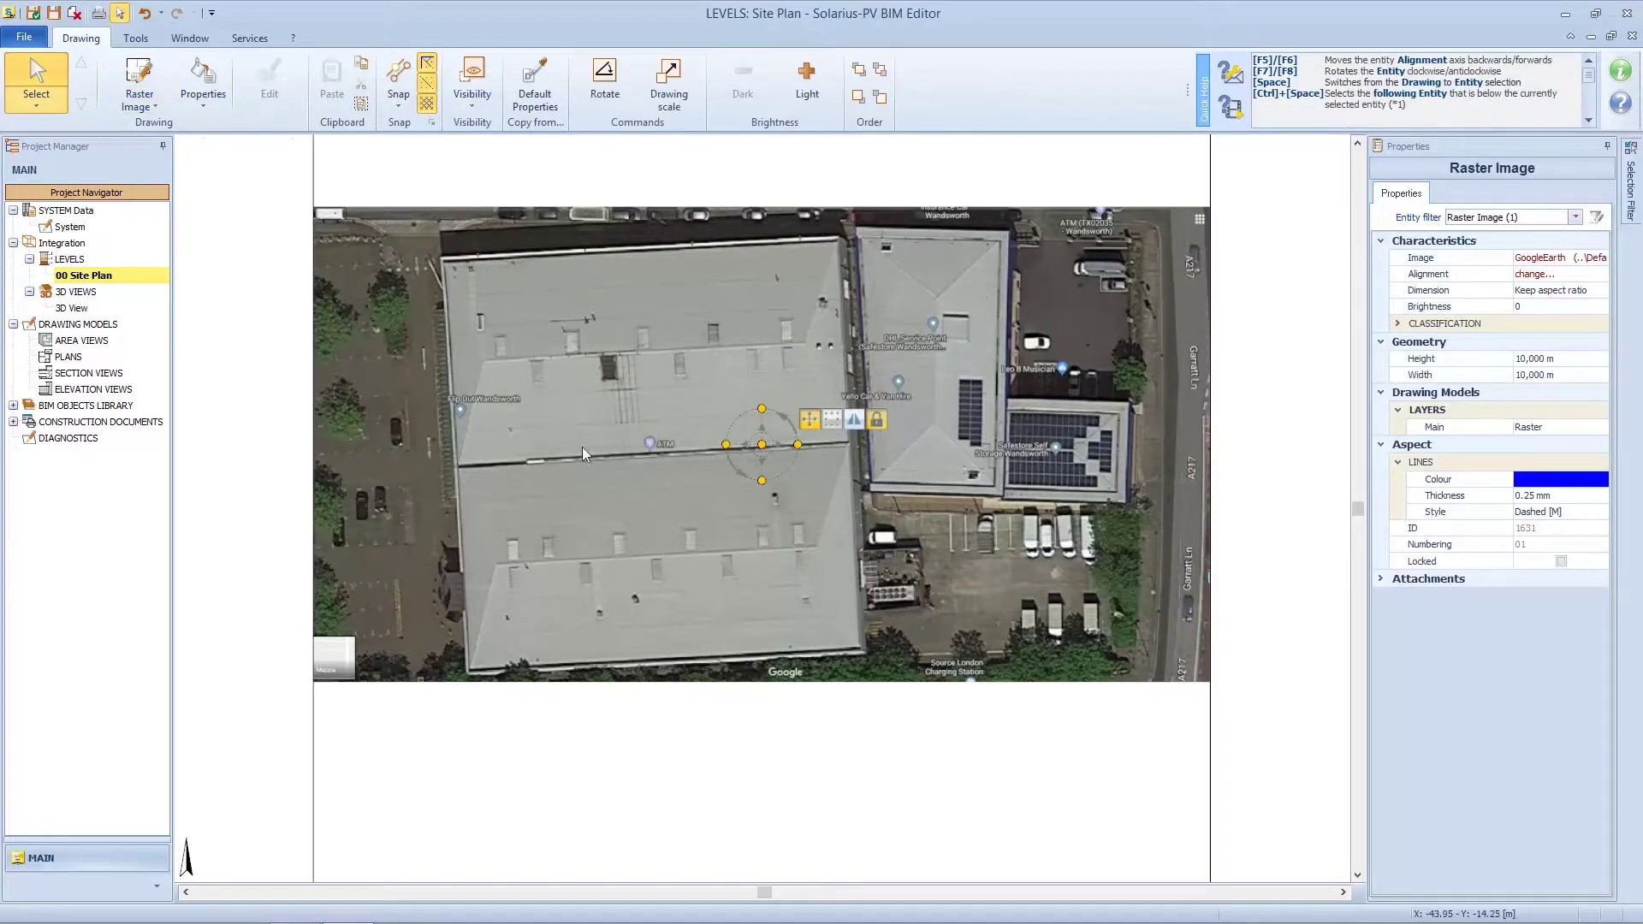
click(601, 83)
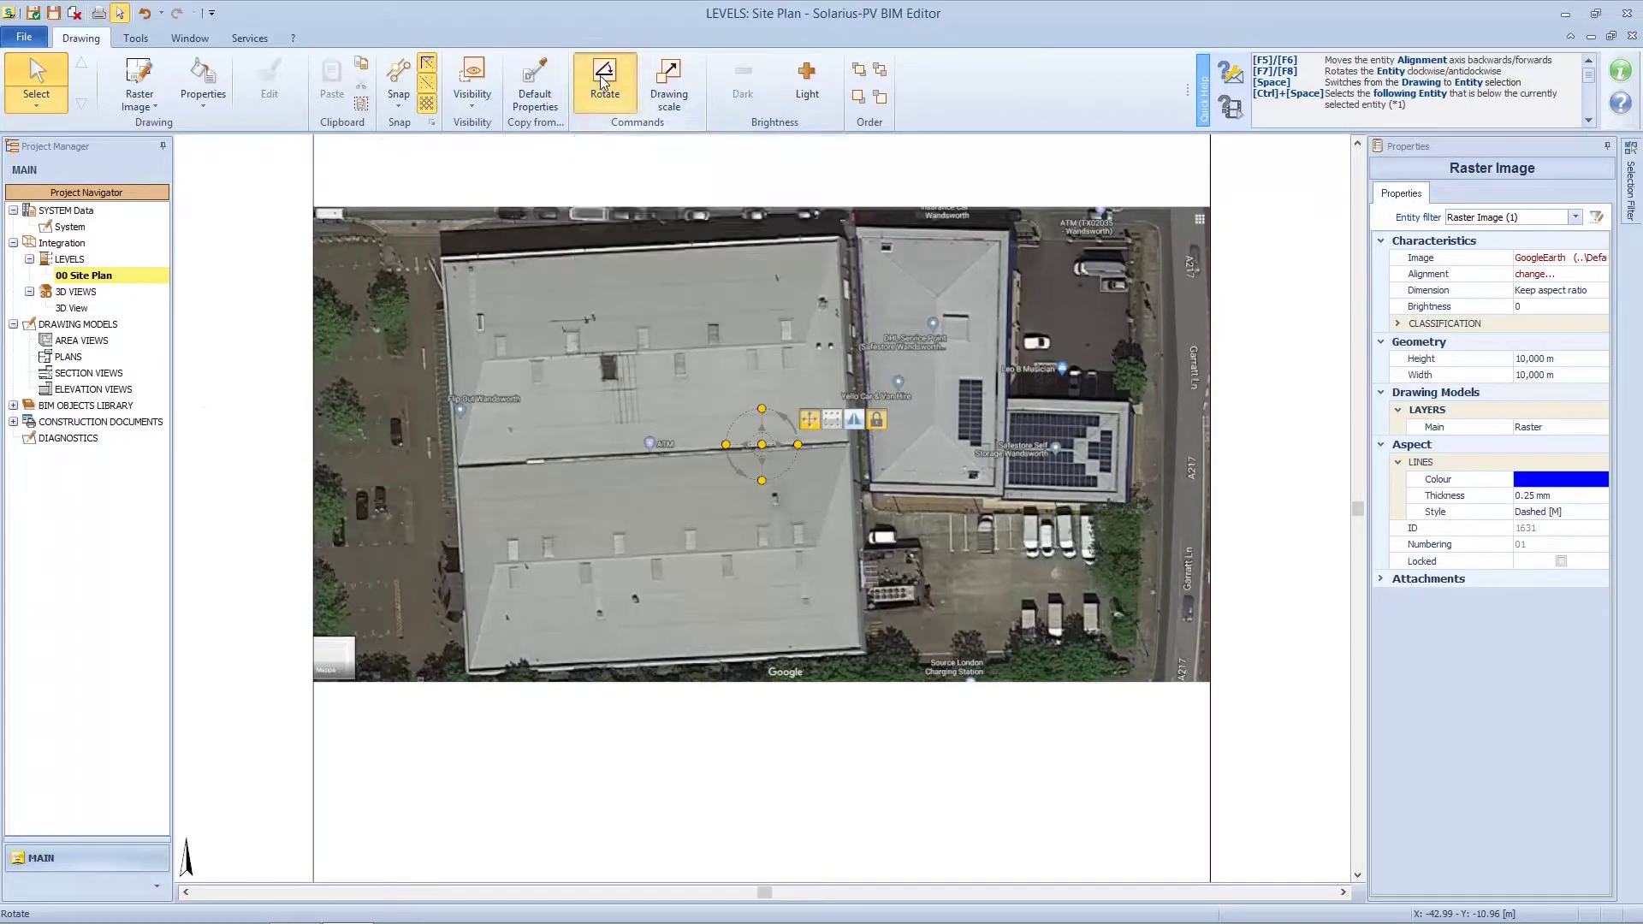
click(456, 469)
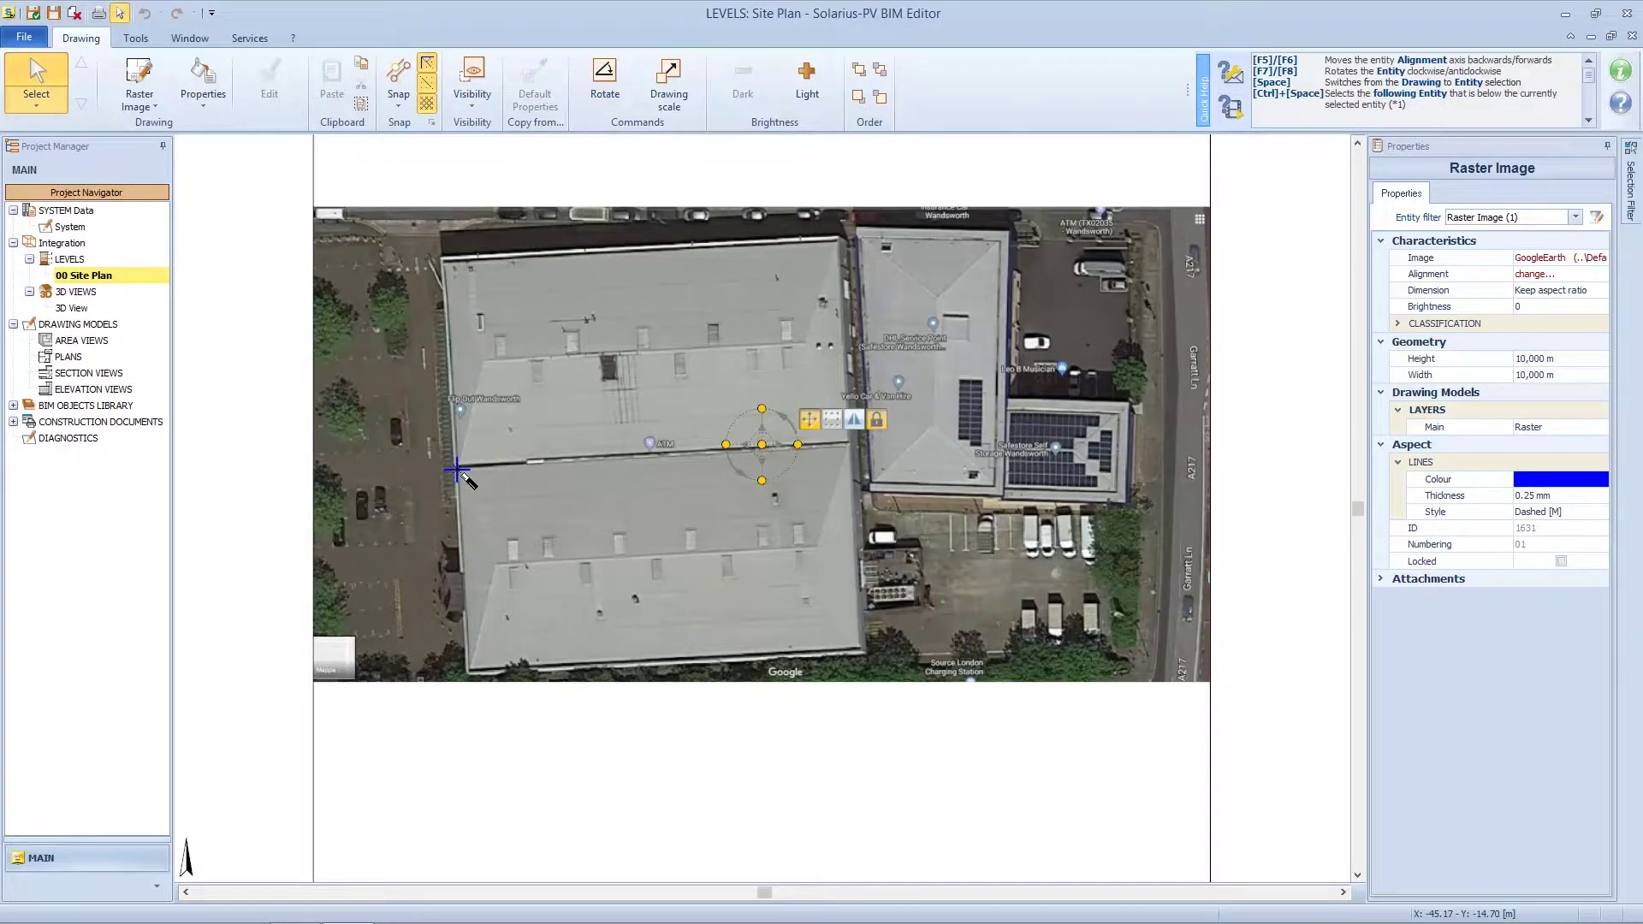
click(853, 446)
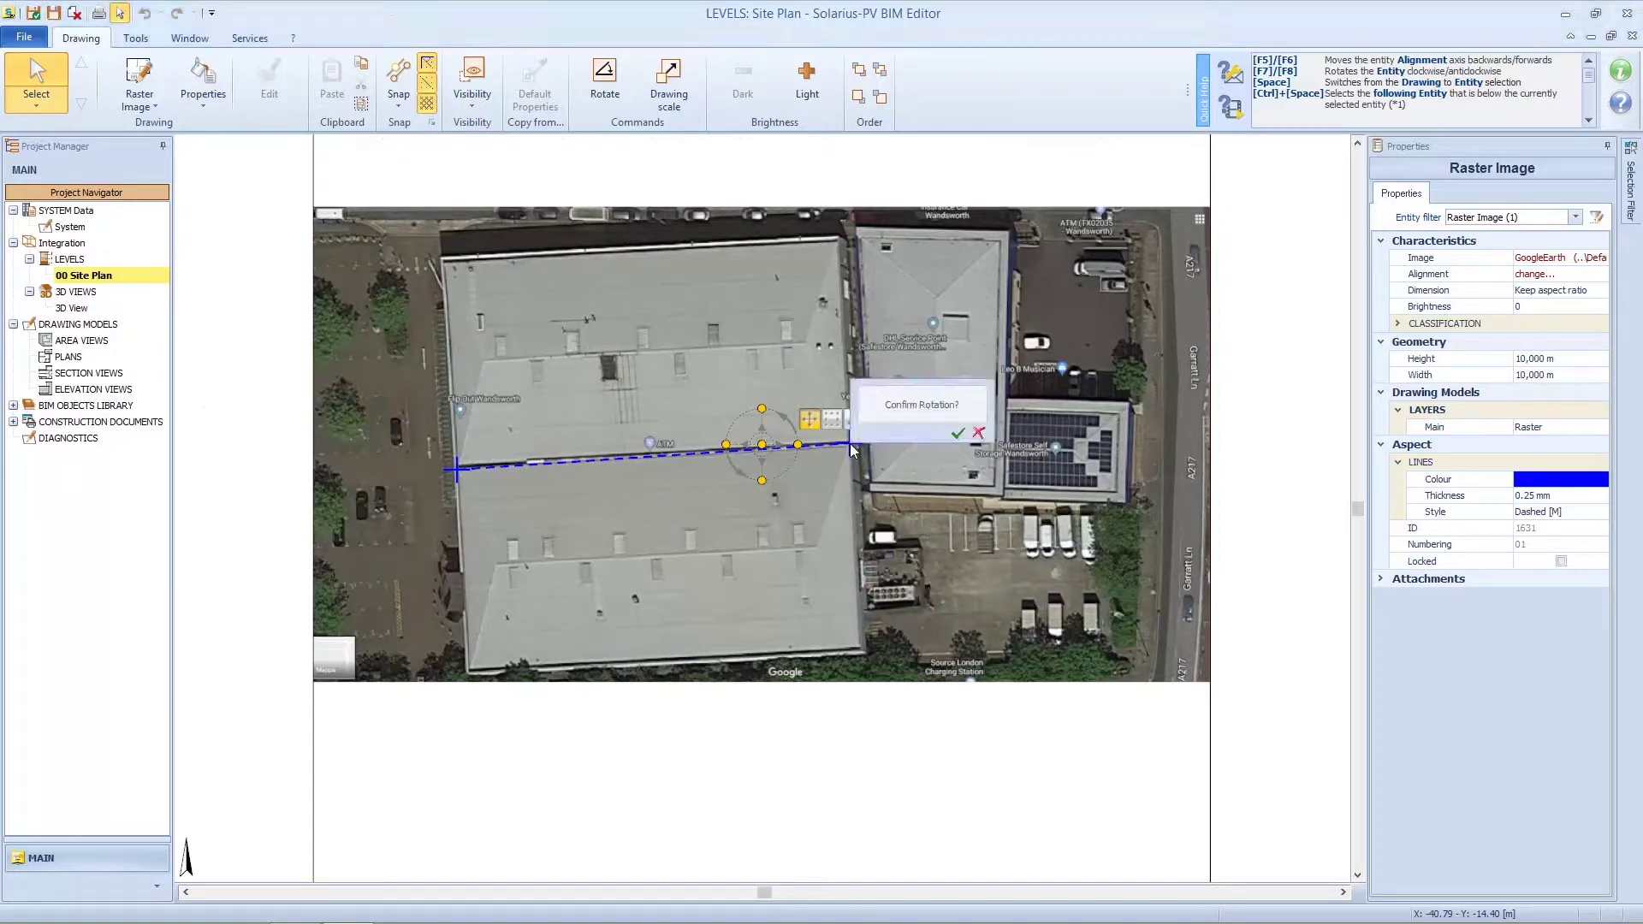
click(957, 434)
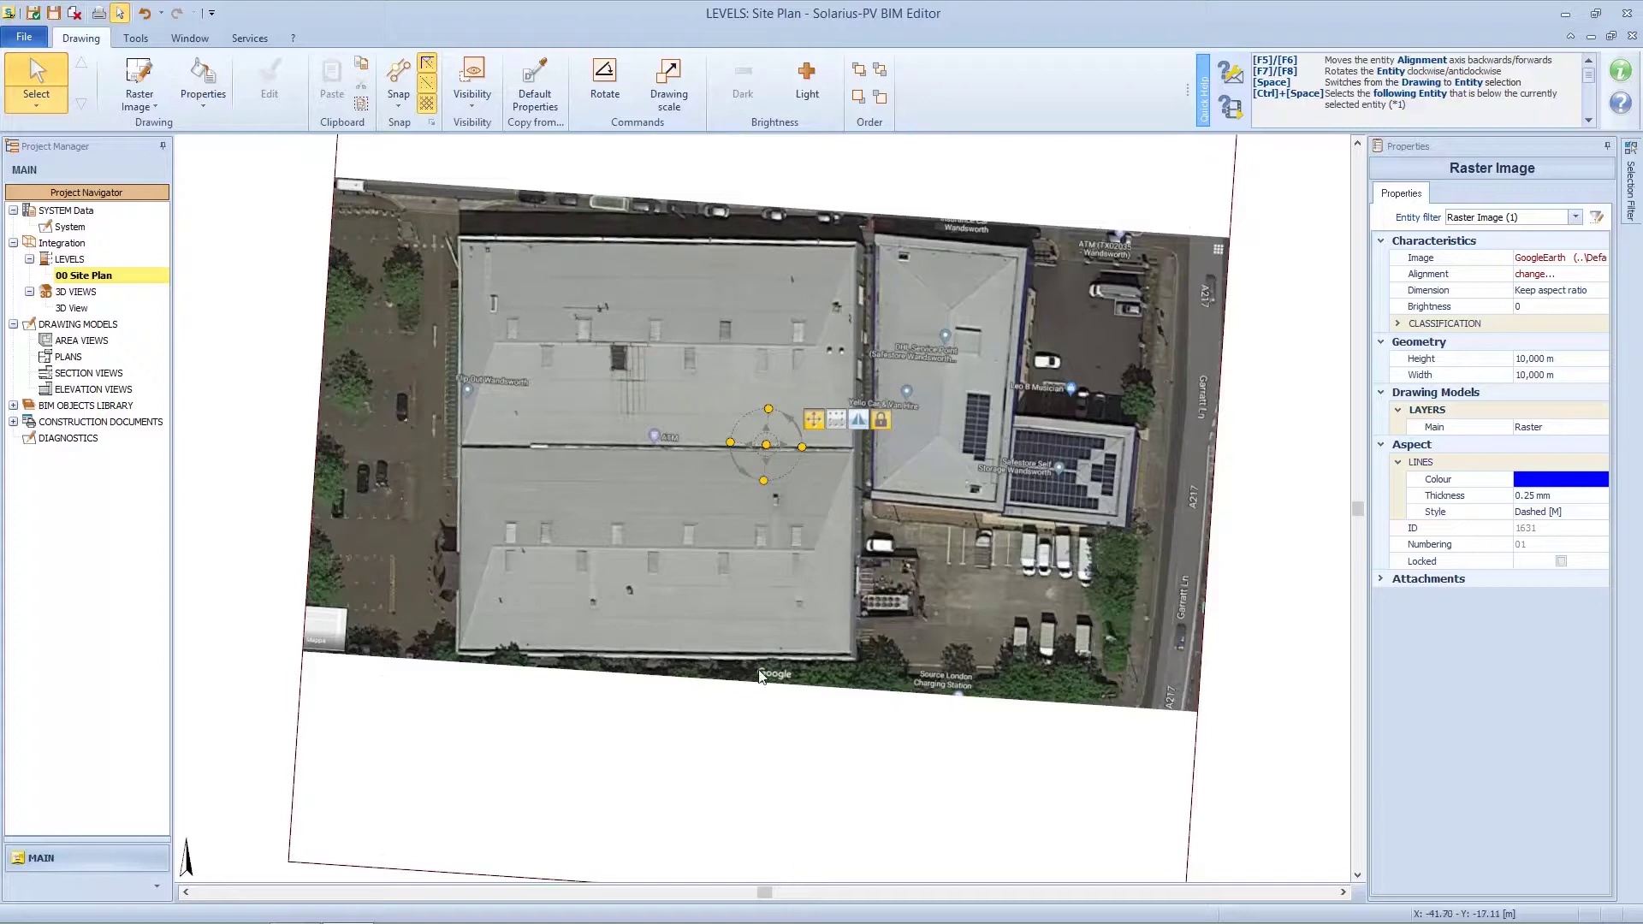
Scale the aerial image by measuring across the roof and setting that length to 53.6 m
click(681, 89)
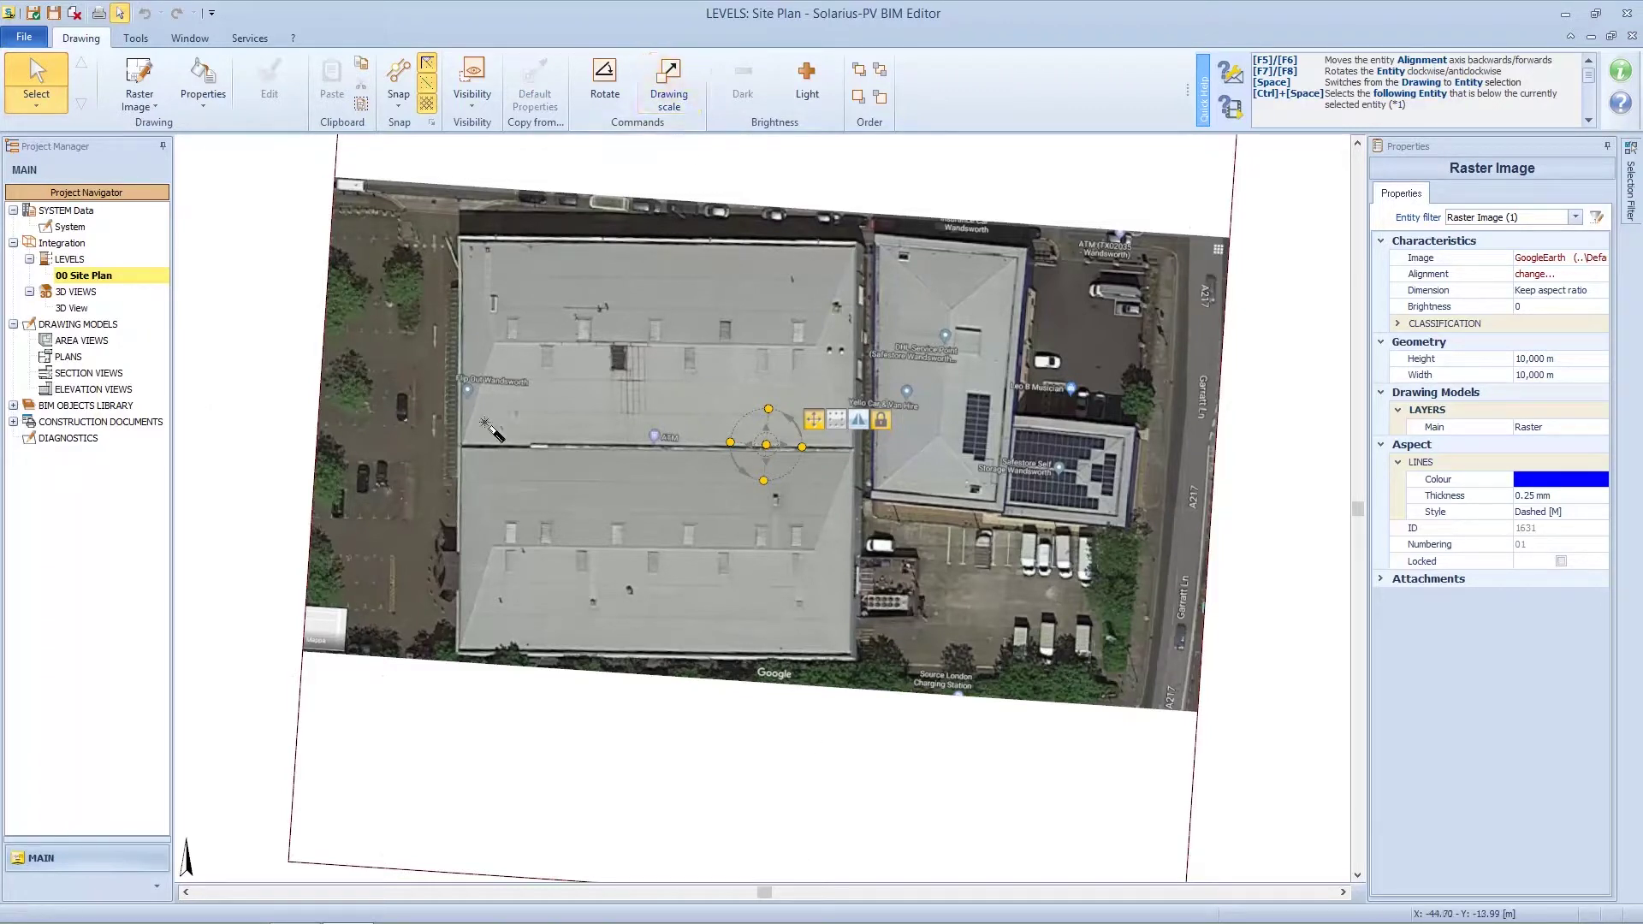
click(490, 545)
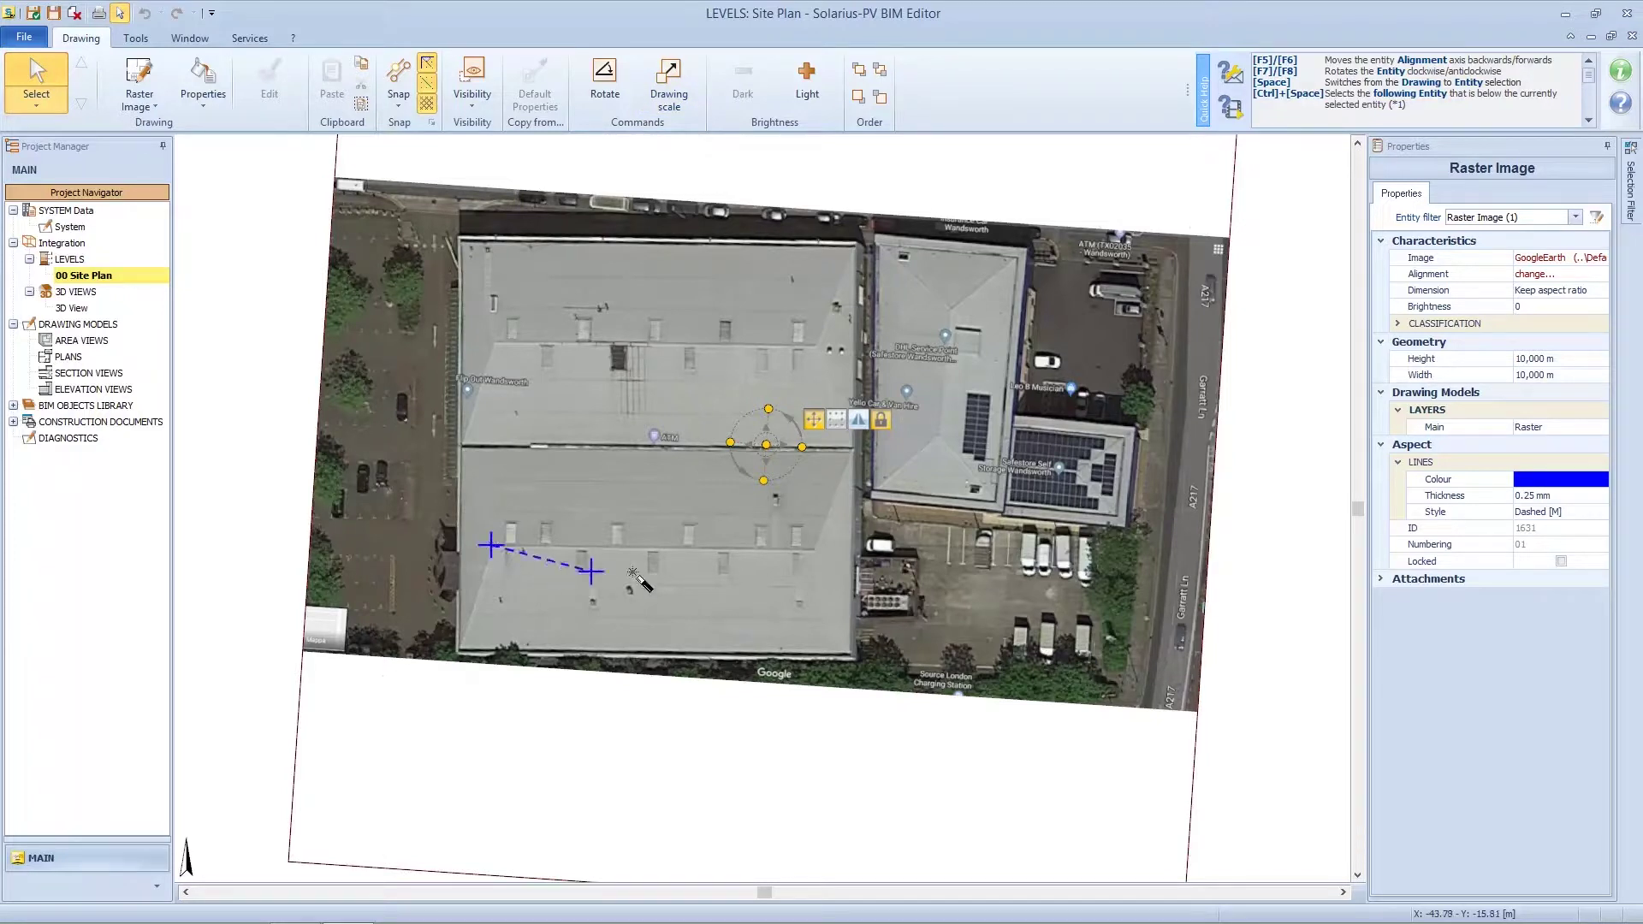
click(814, 552)
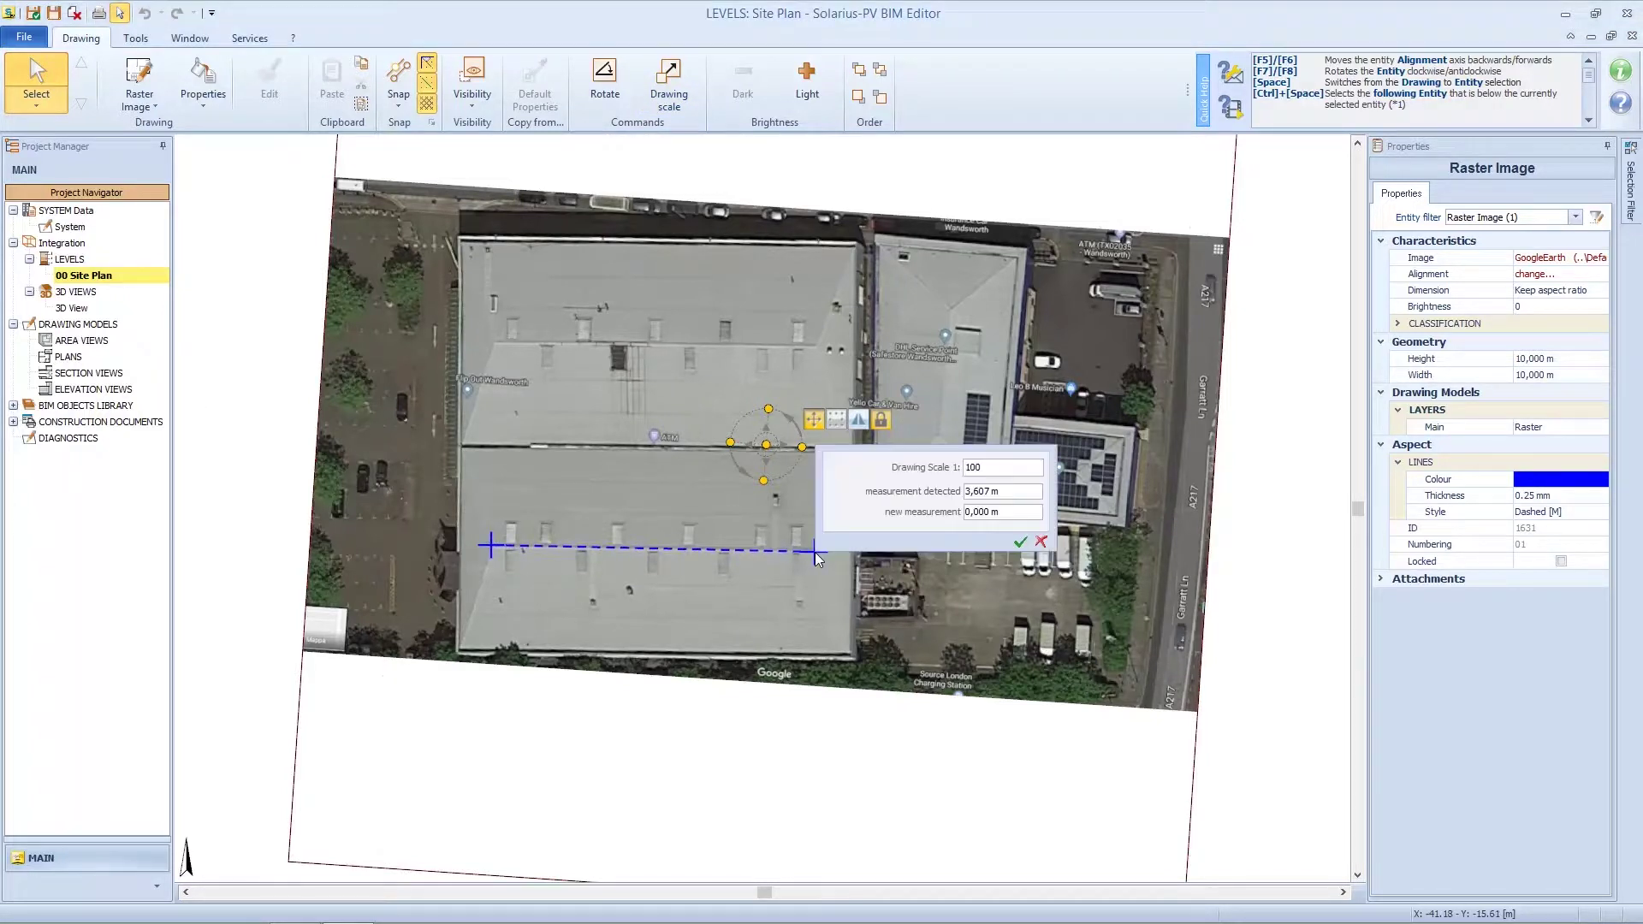
click(990, 512)
text(5)
text(3.6)
click(1020, 542)
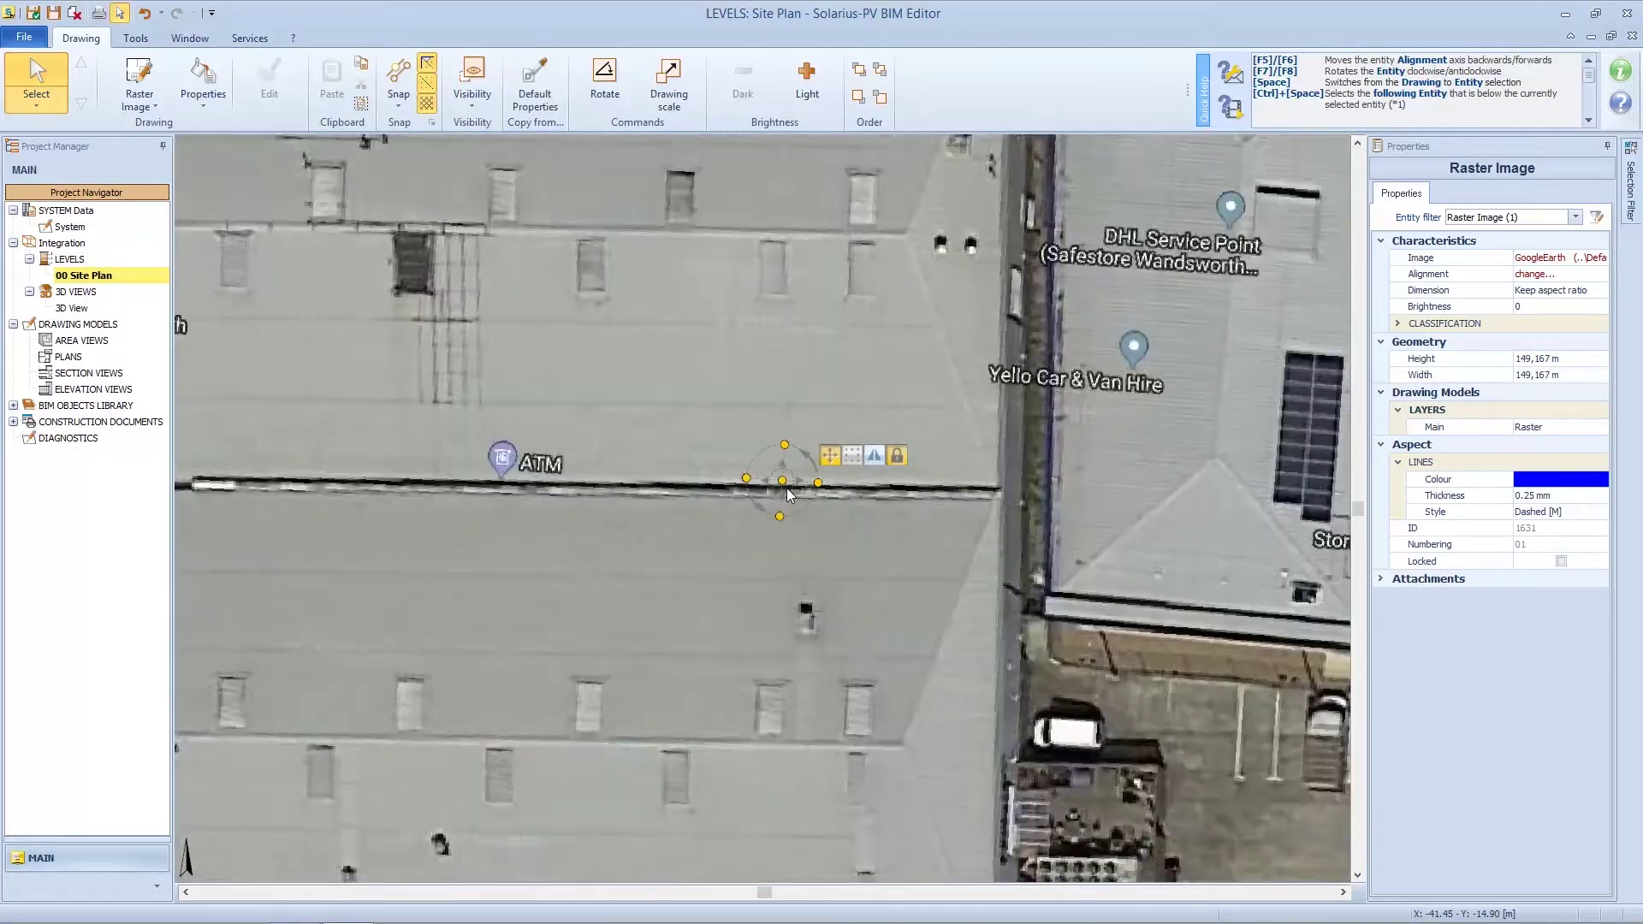
scroll(788, 495, down, 3)
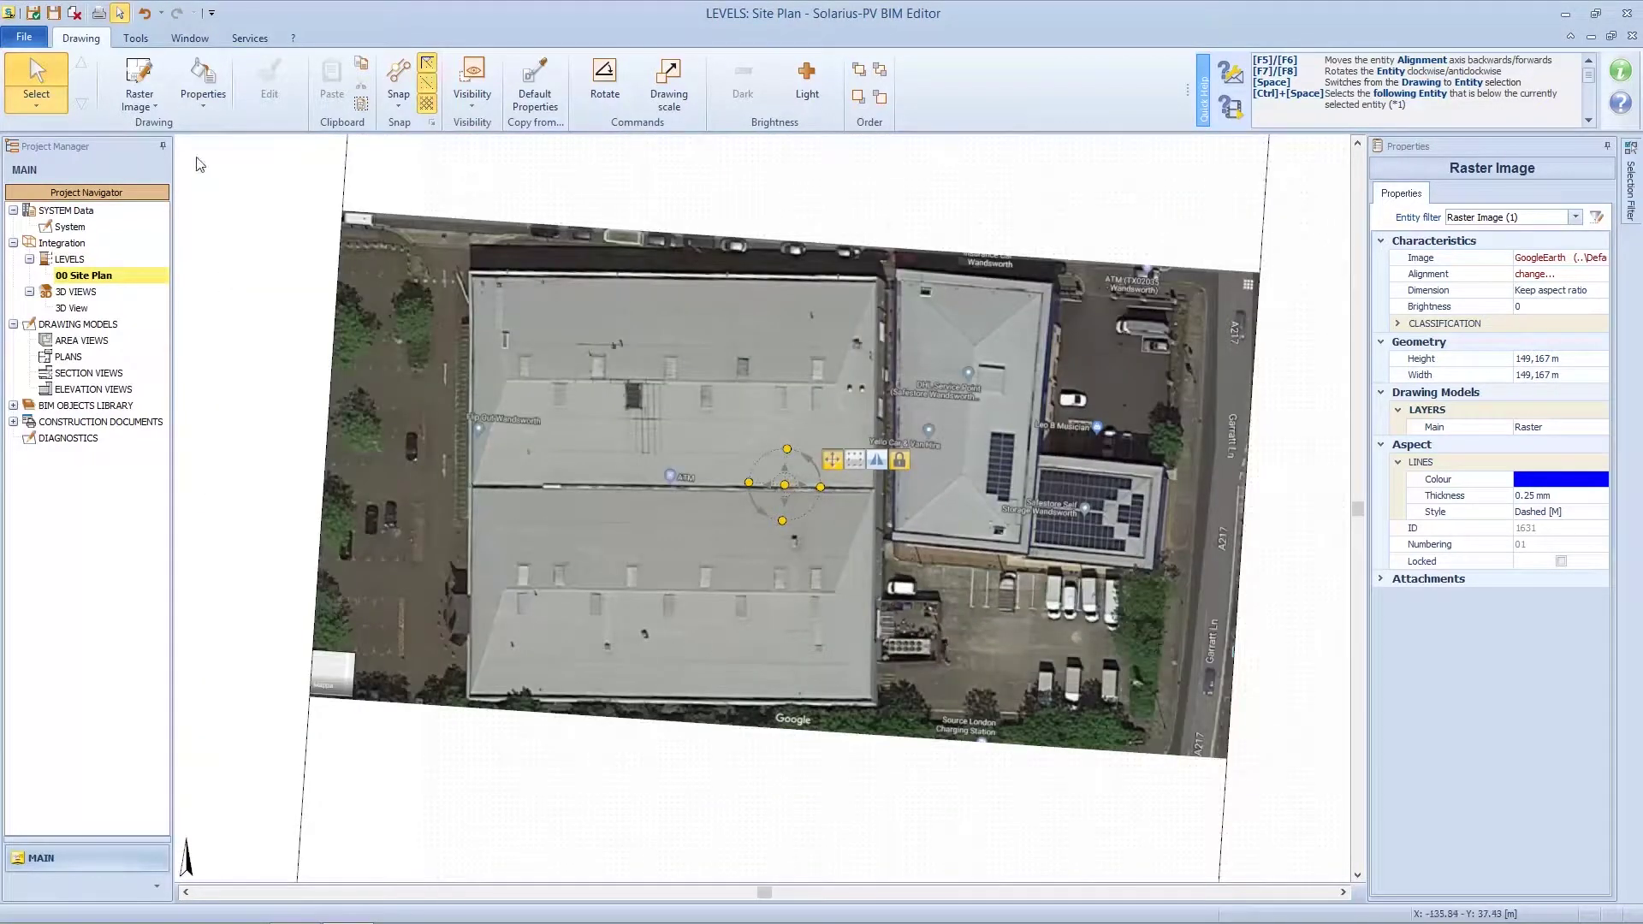
click(139, 101)
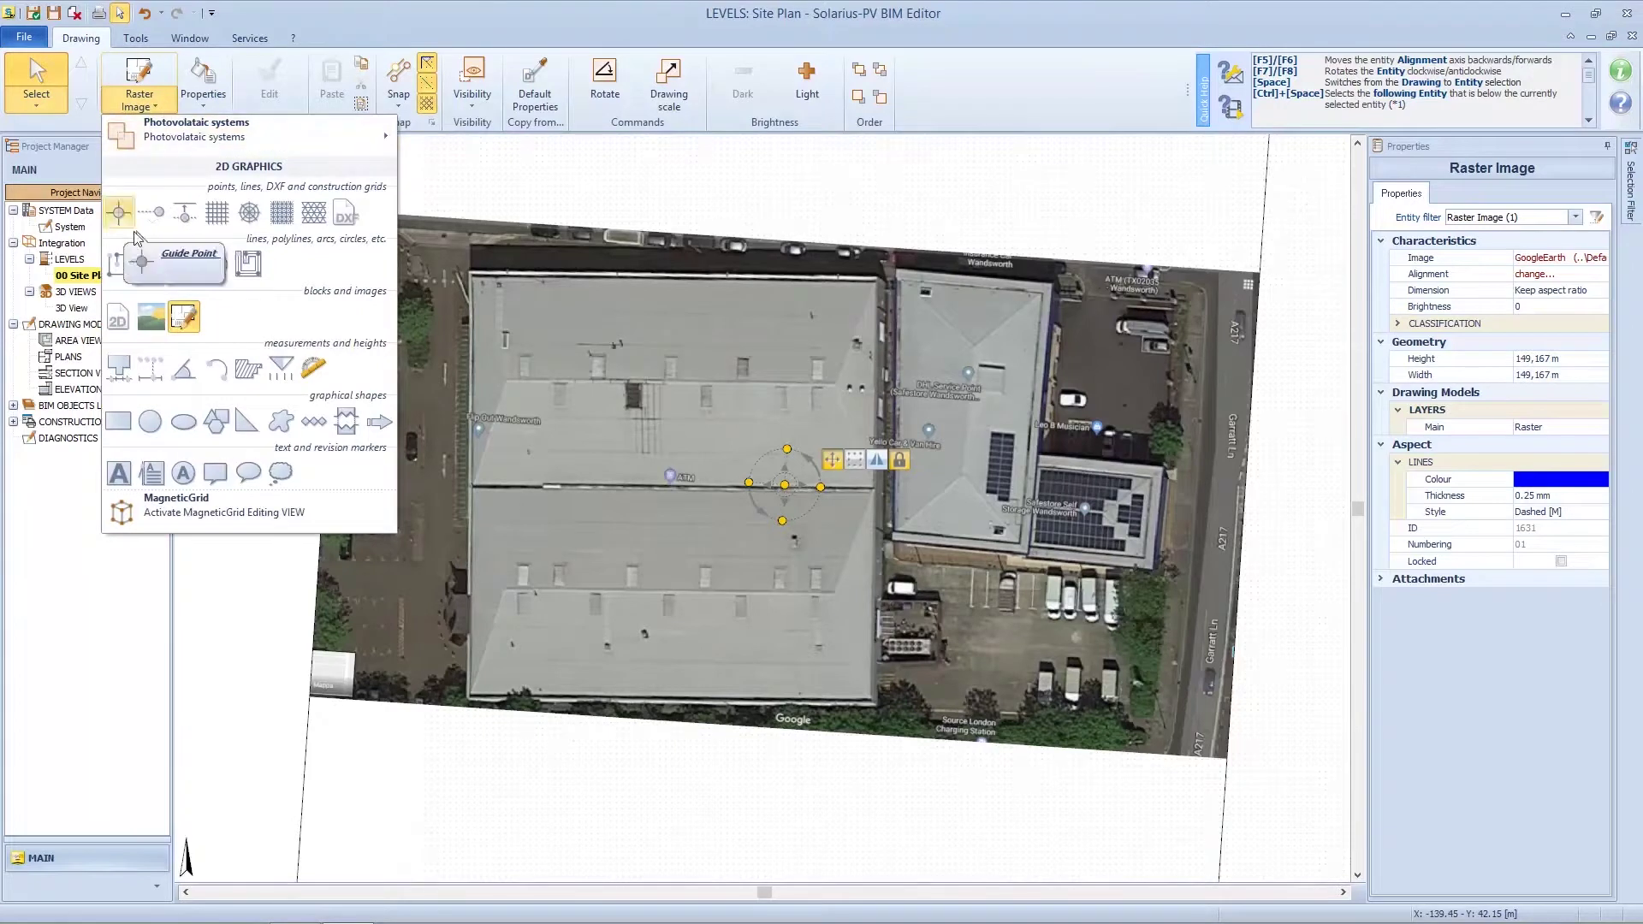
click(134, 374)
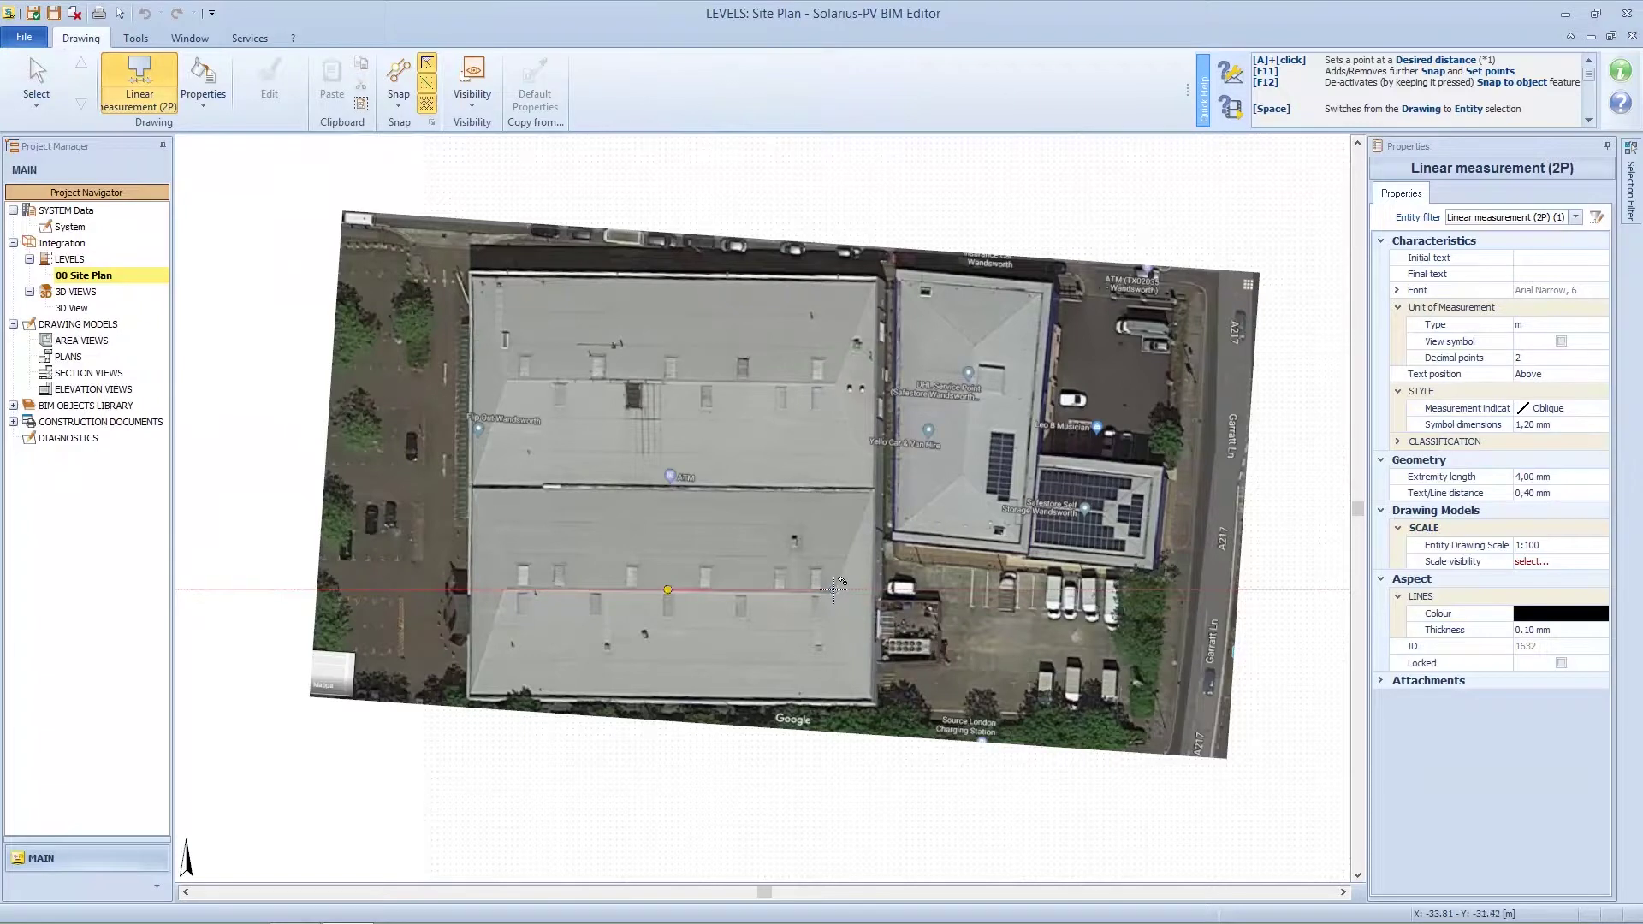
scroll(706, 341, up, 5)
scroll(712, 369, up, 2)
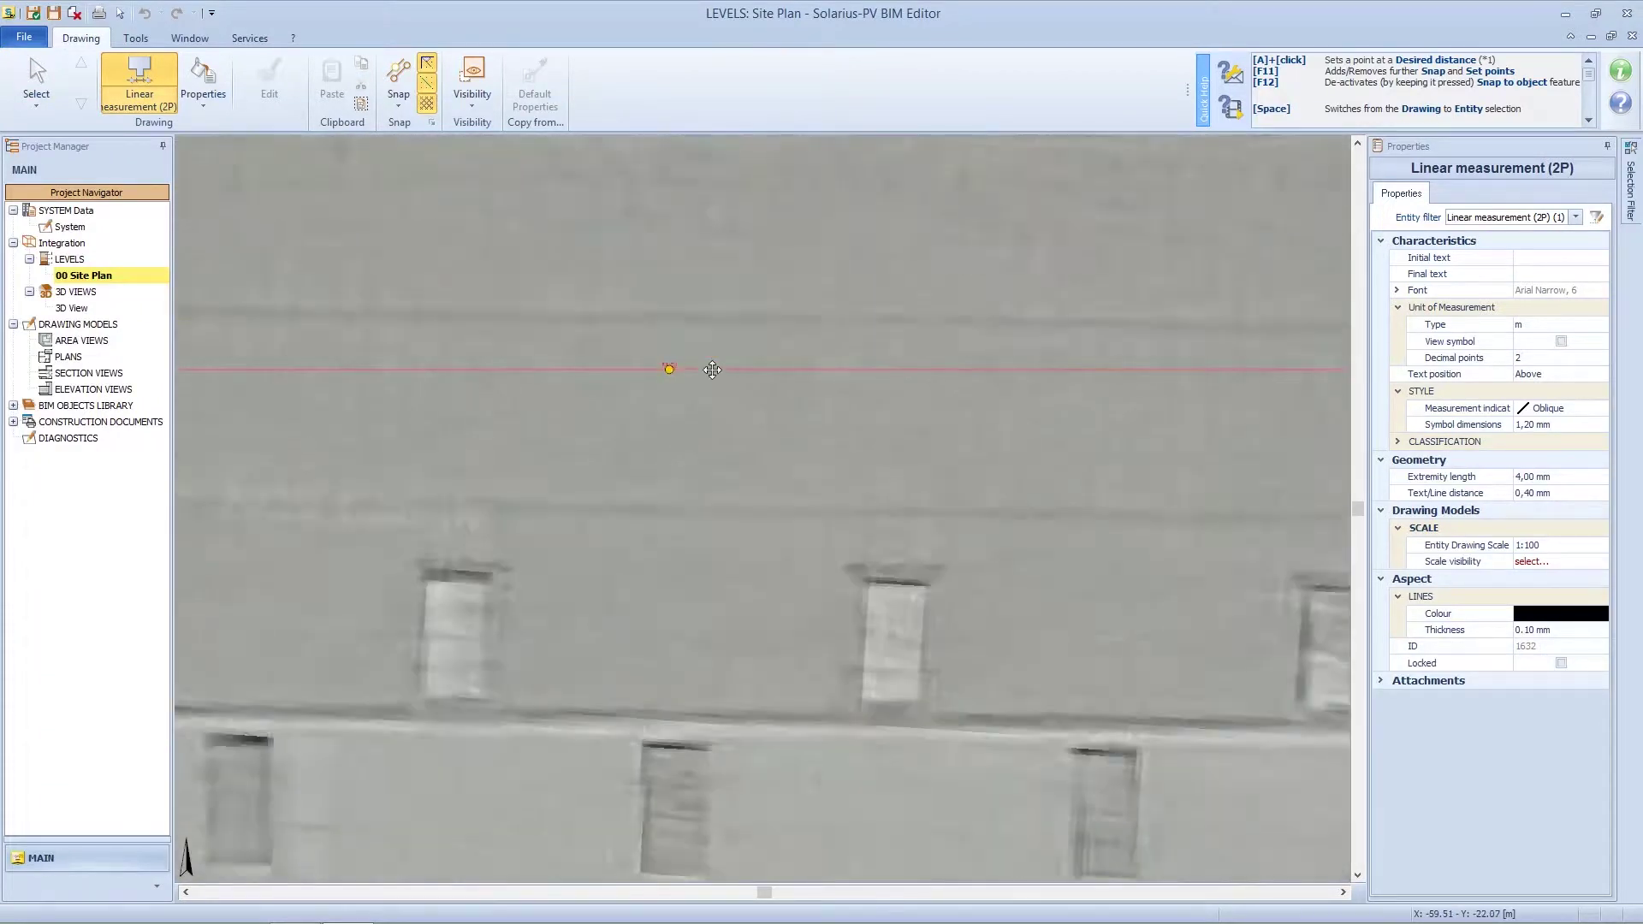
scroll(712, 369, up, 3)
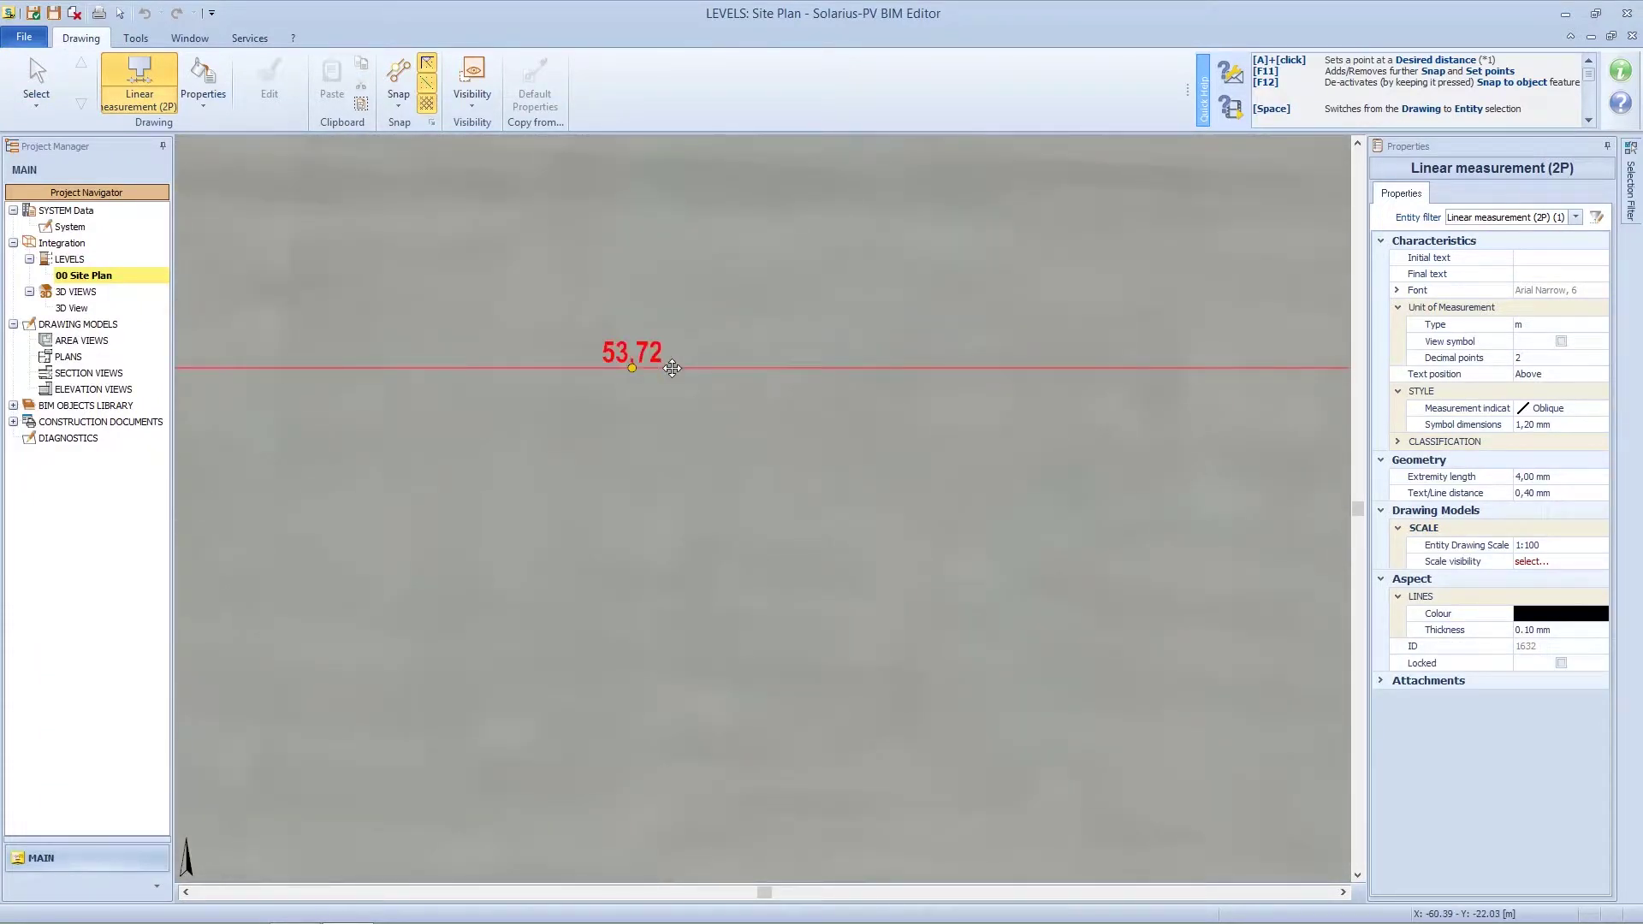
scroll(1069, 525, down, 6)
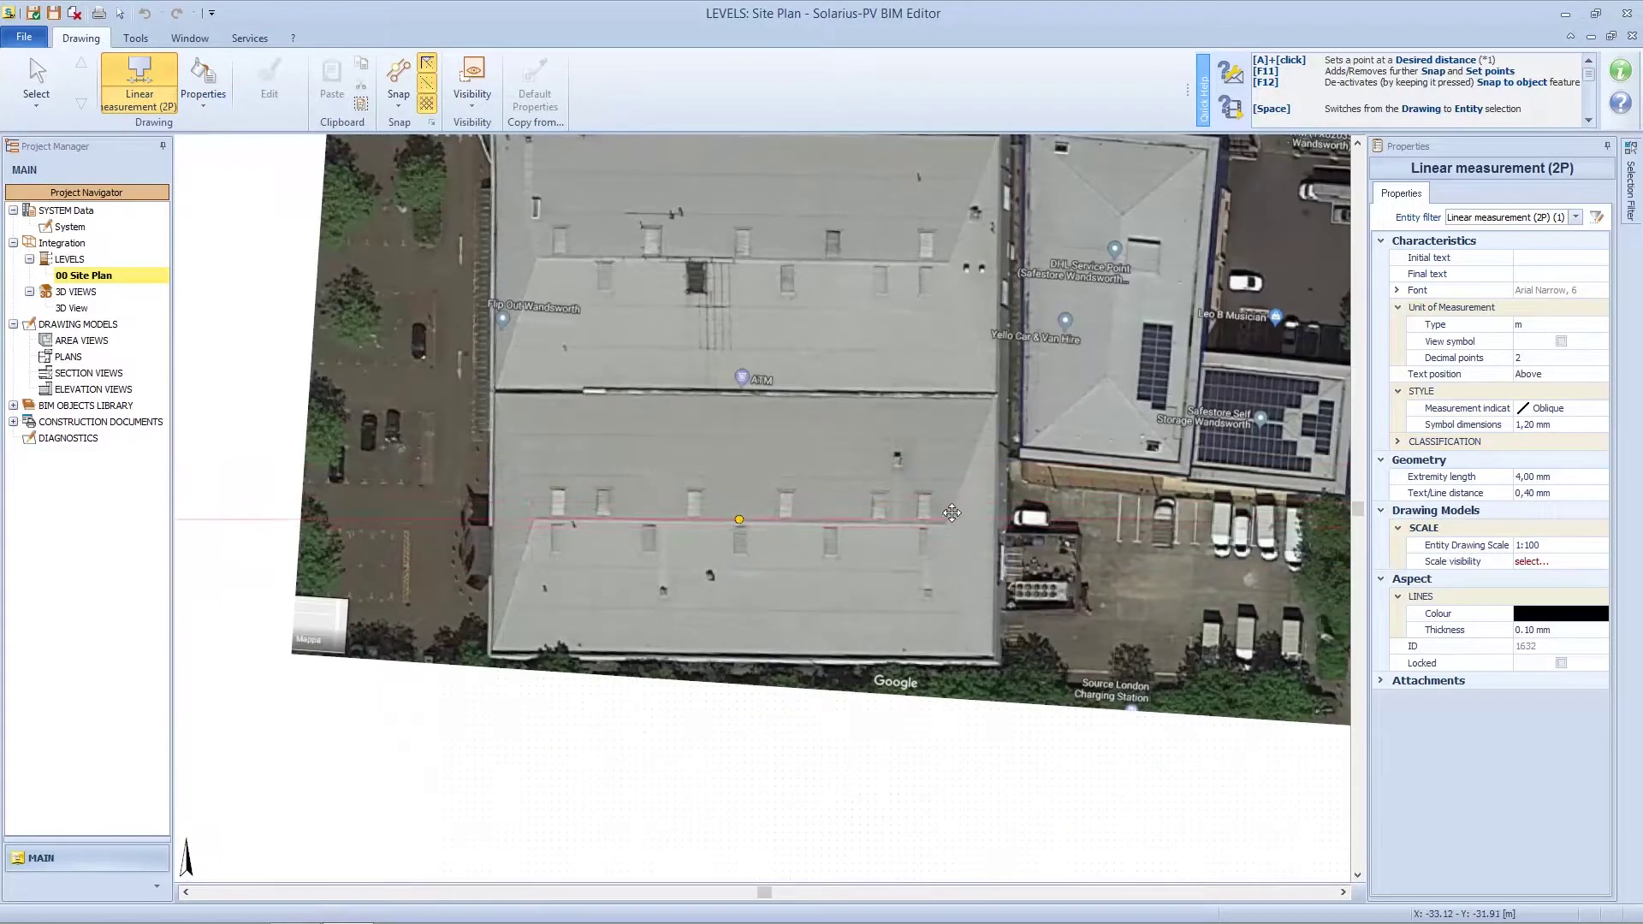
scroll(953, 521, up, 2)
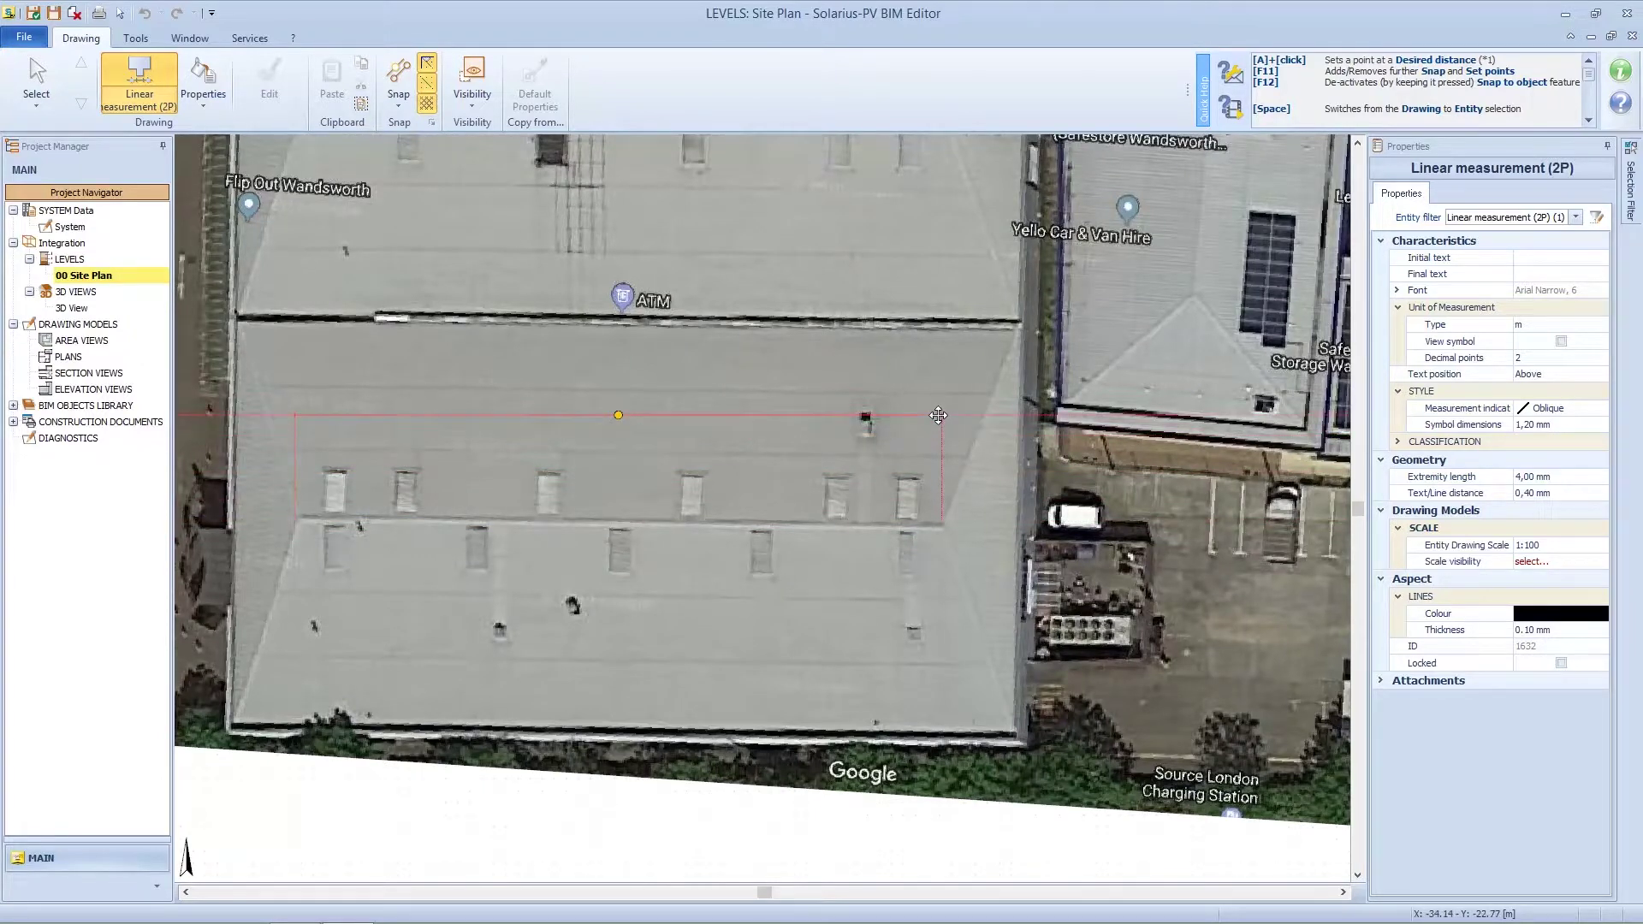
key(Escape)
key(F2)
scroll(629, 539, up, 3)
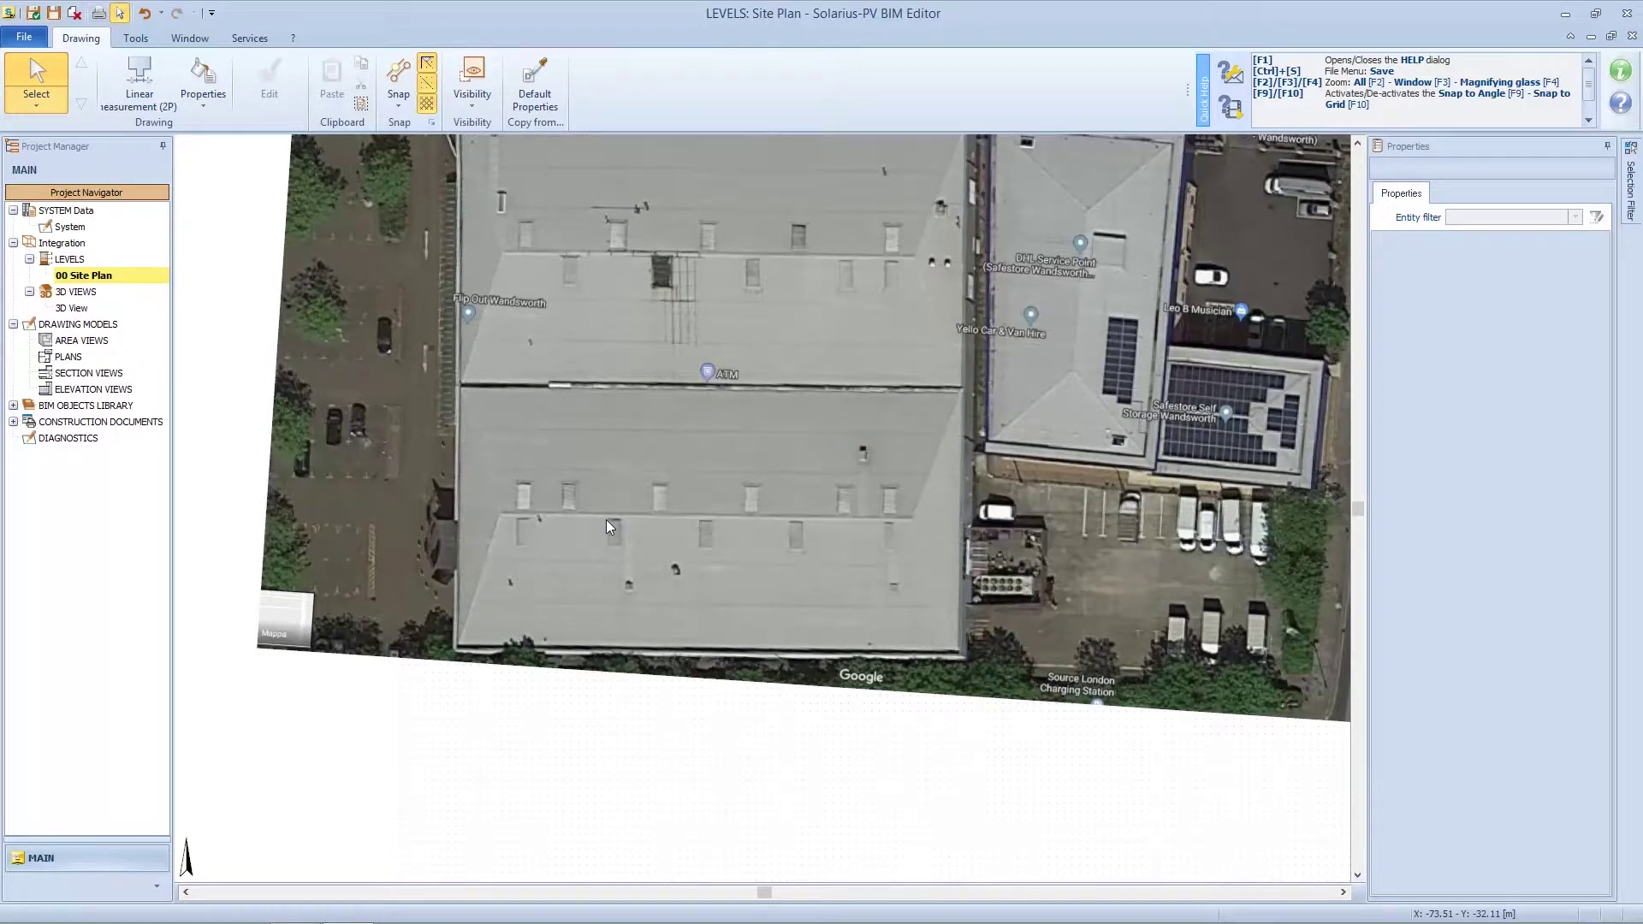
Draw a generic volume through the four corners of the lower trapezoidal roof section
click(141, 101)
mouse_move(171, 133)
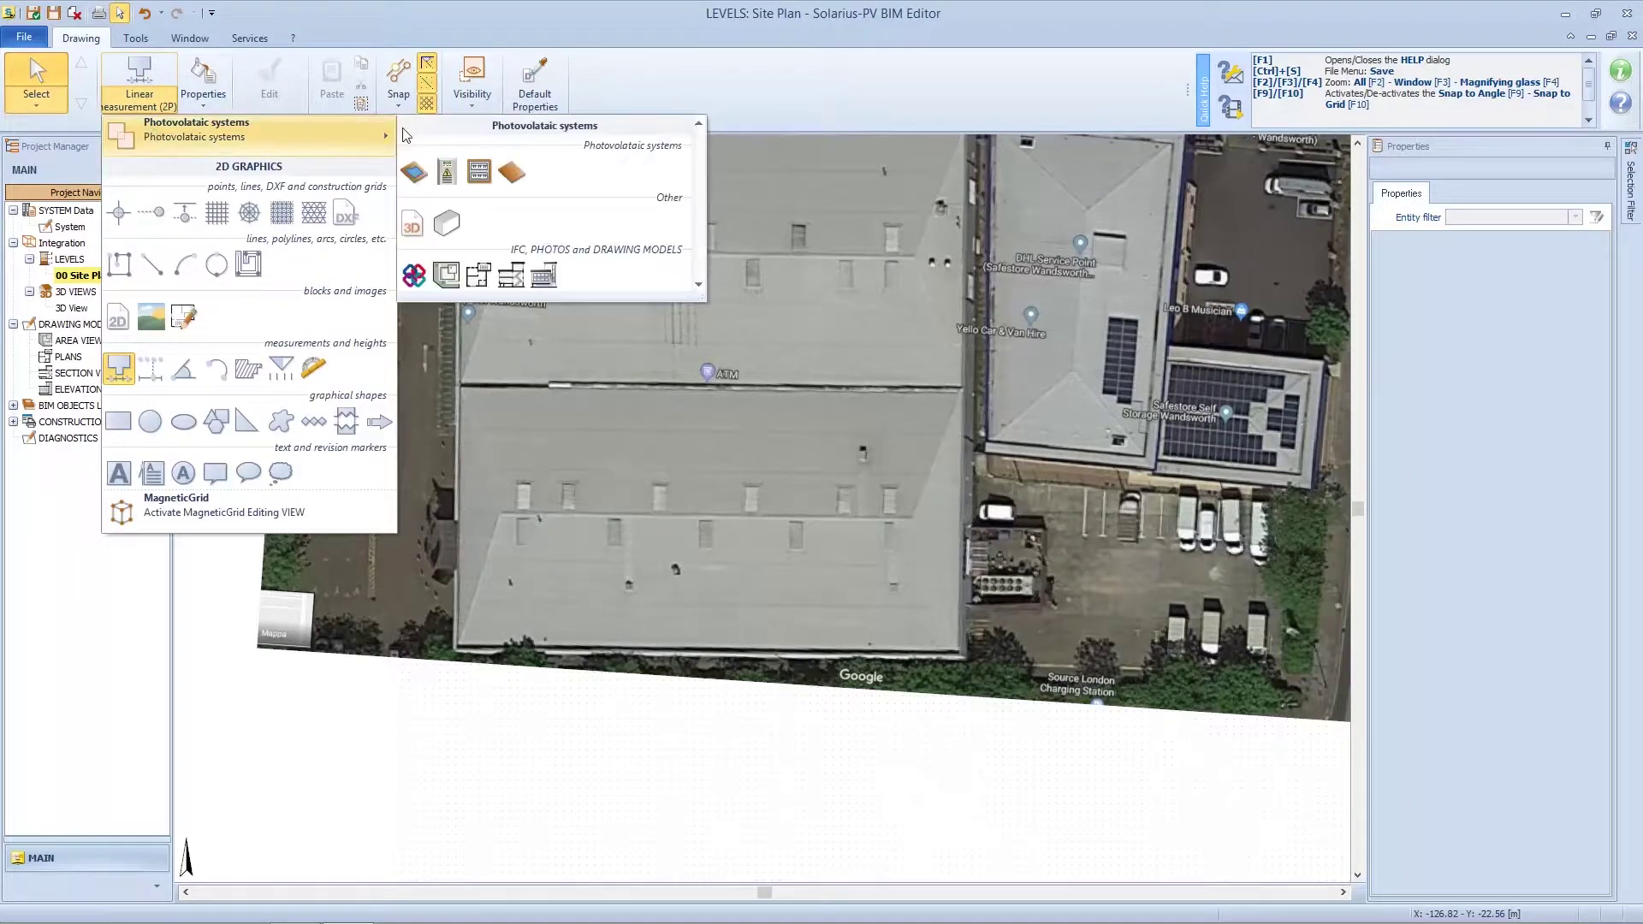
click(444, 223)
scroll(435, 631, up, 4)
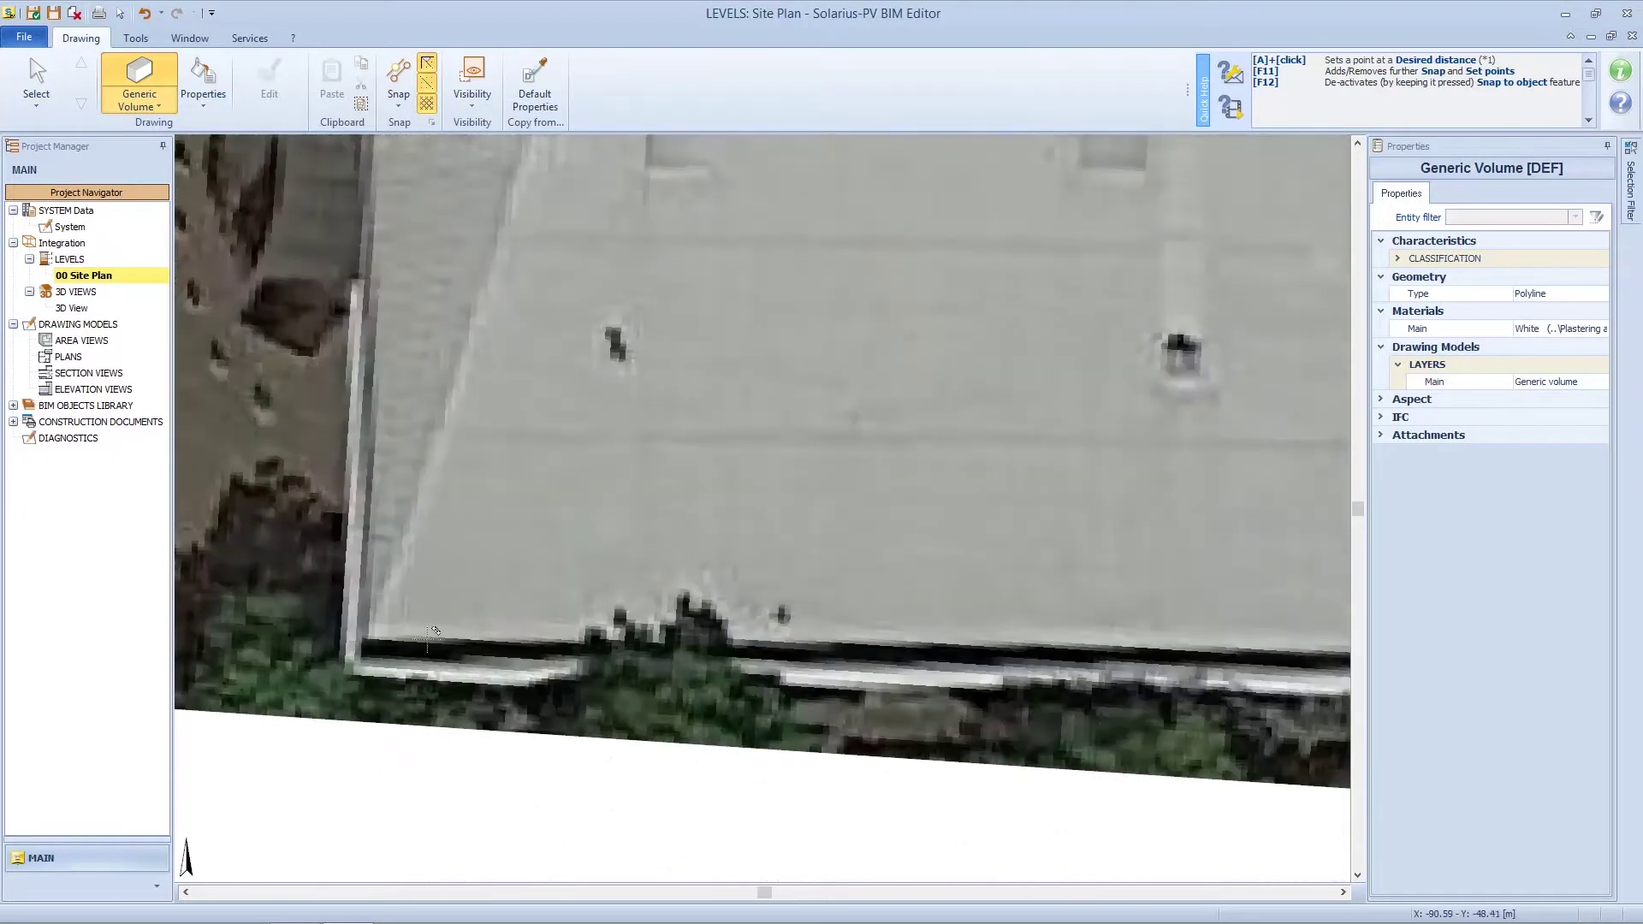
click(379, 624)
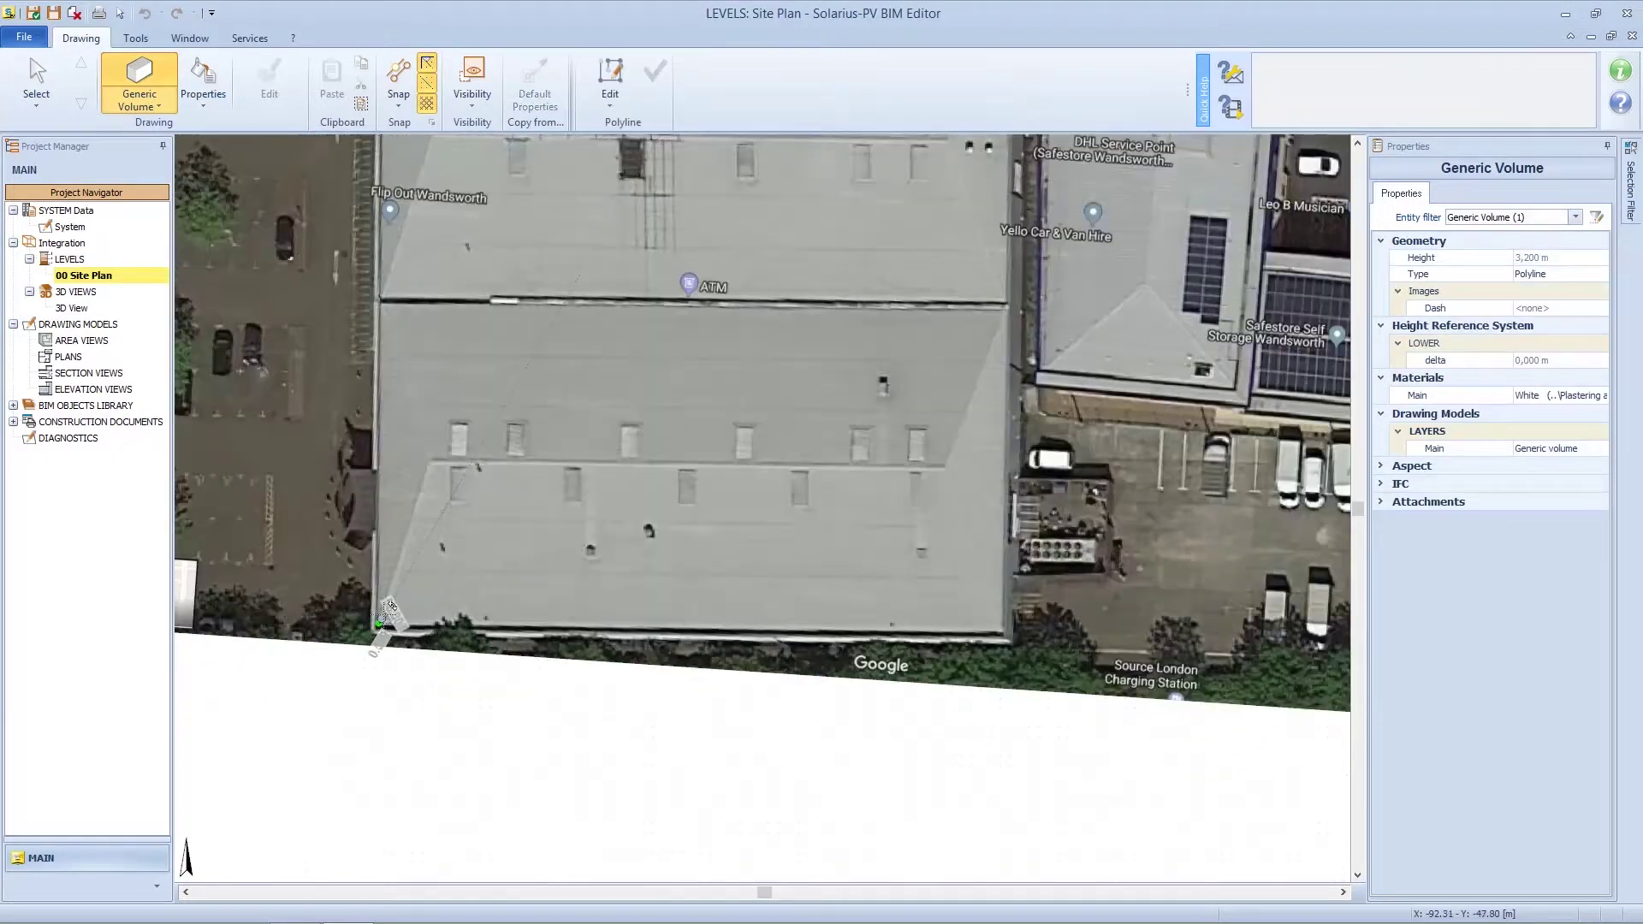
scroll(440, 454, up, 2)
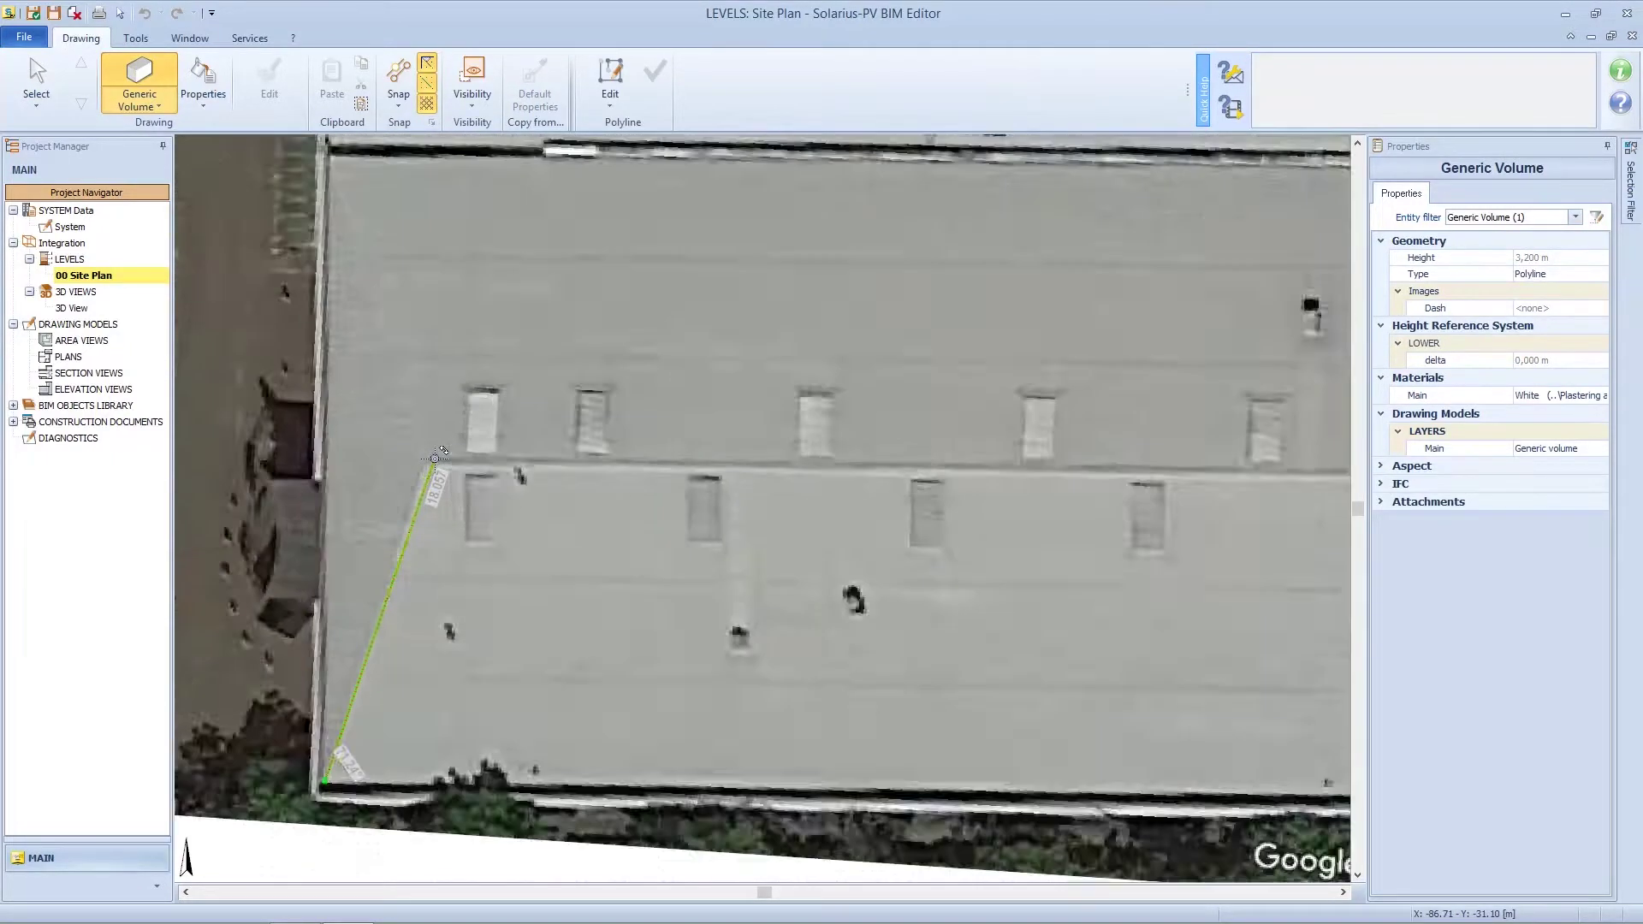
click(434, 458)
scroll(435, 457, down, 3)
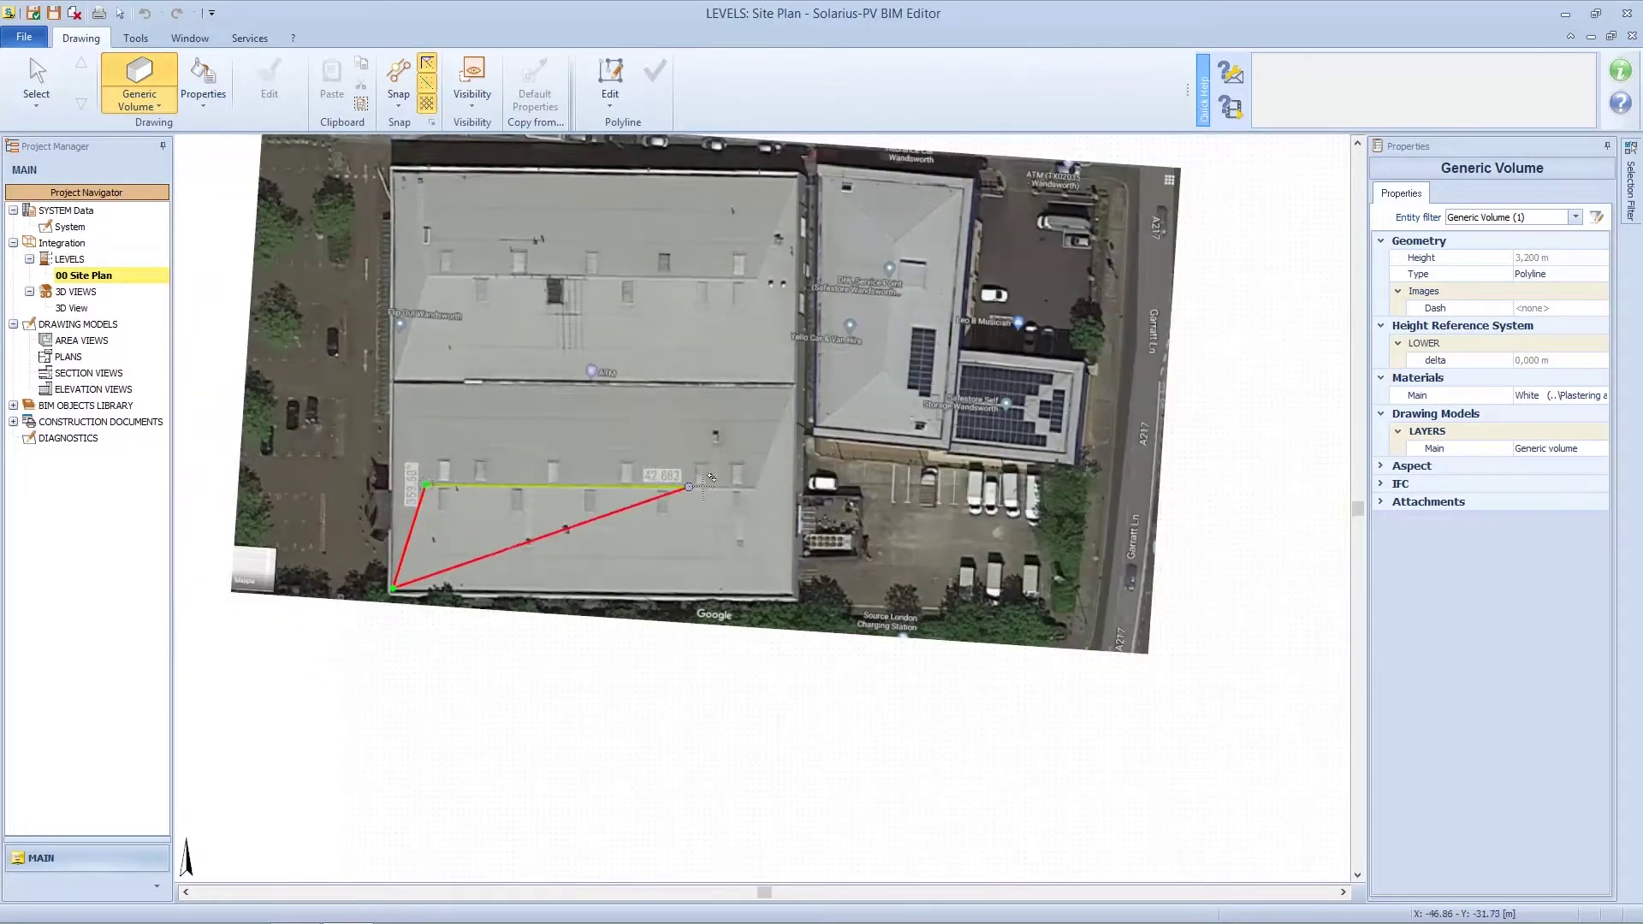
click(708, 481)
scroll(709, 482, up, 3)
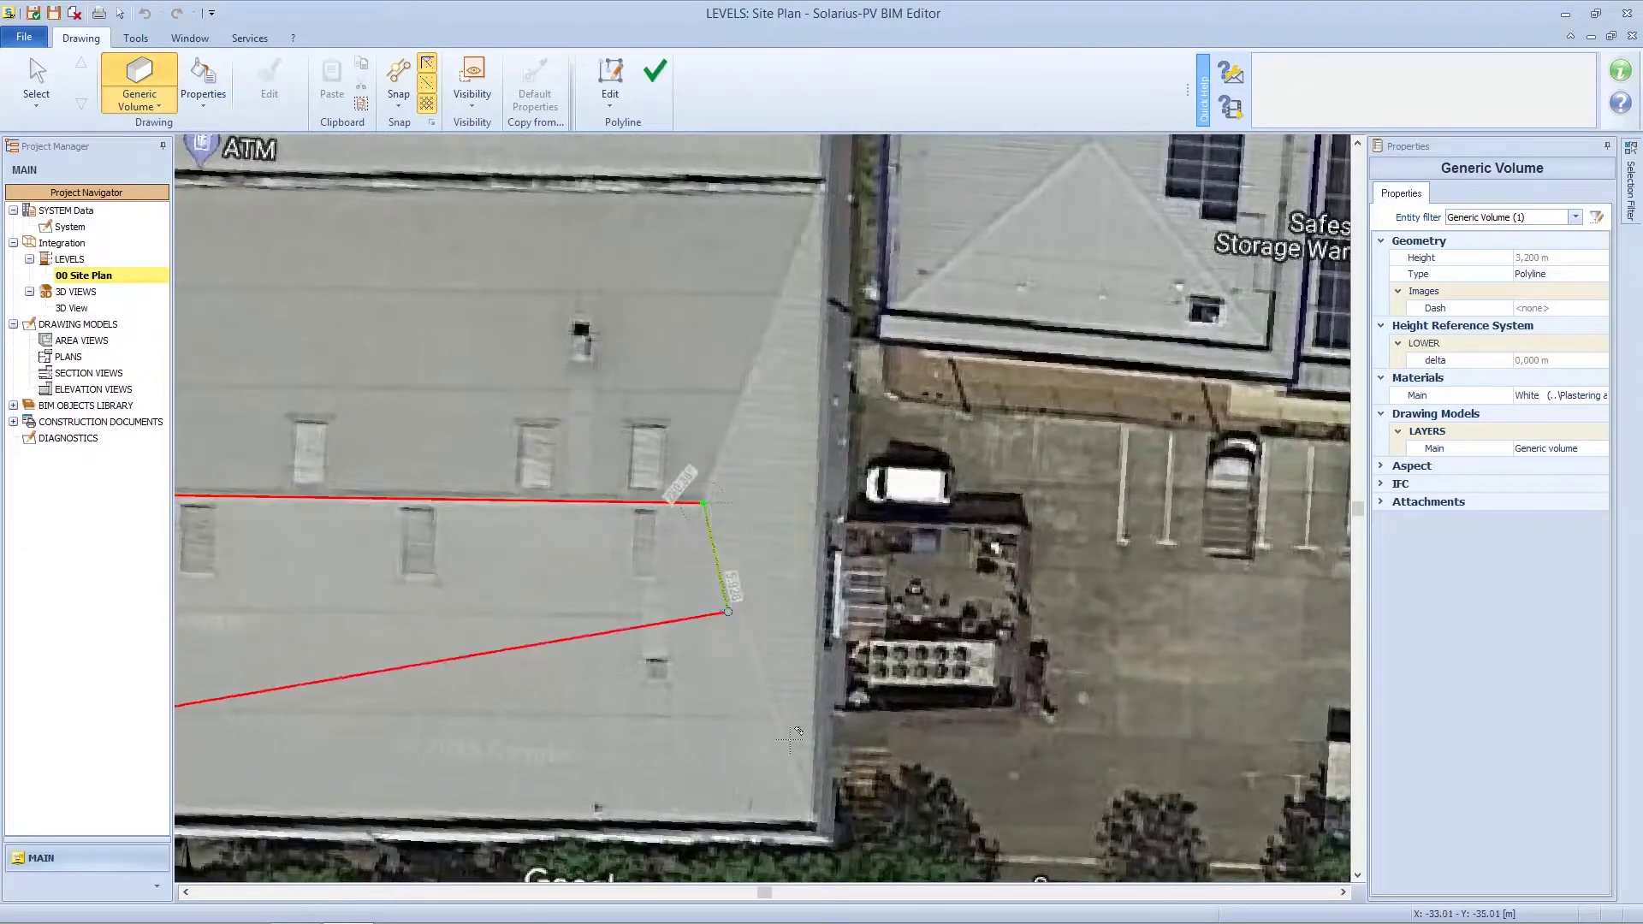
click(815, 821)
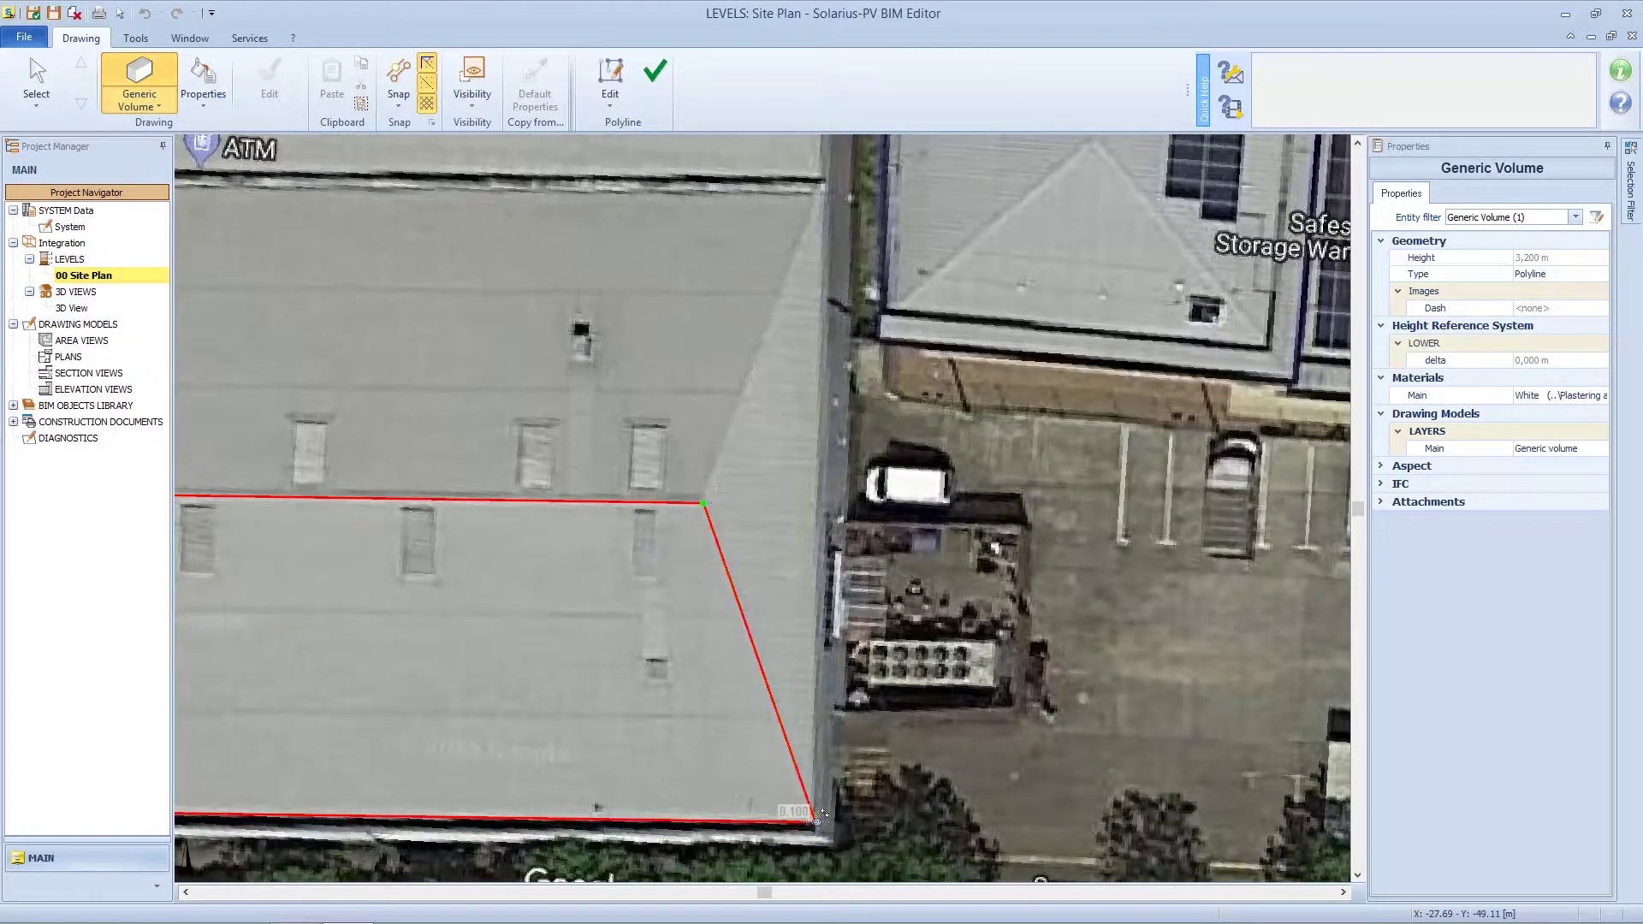
click(655, 72)
scroll(573, 486, down, 4)
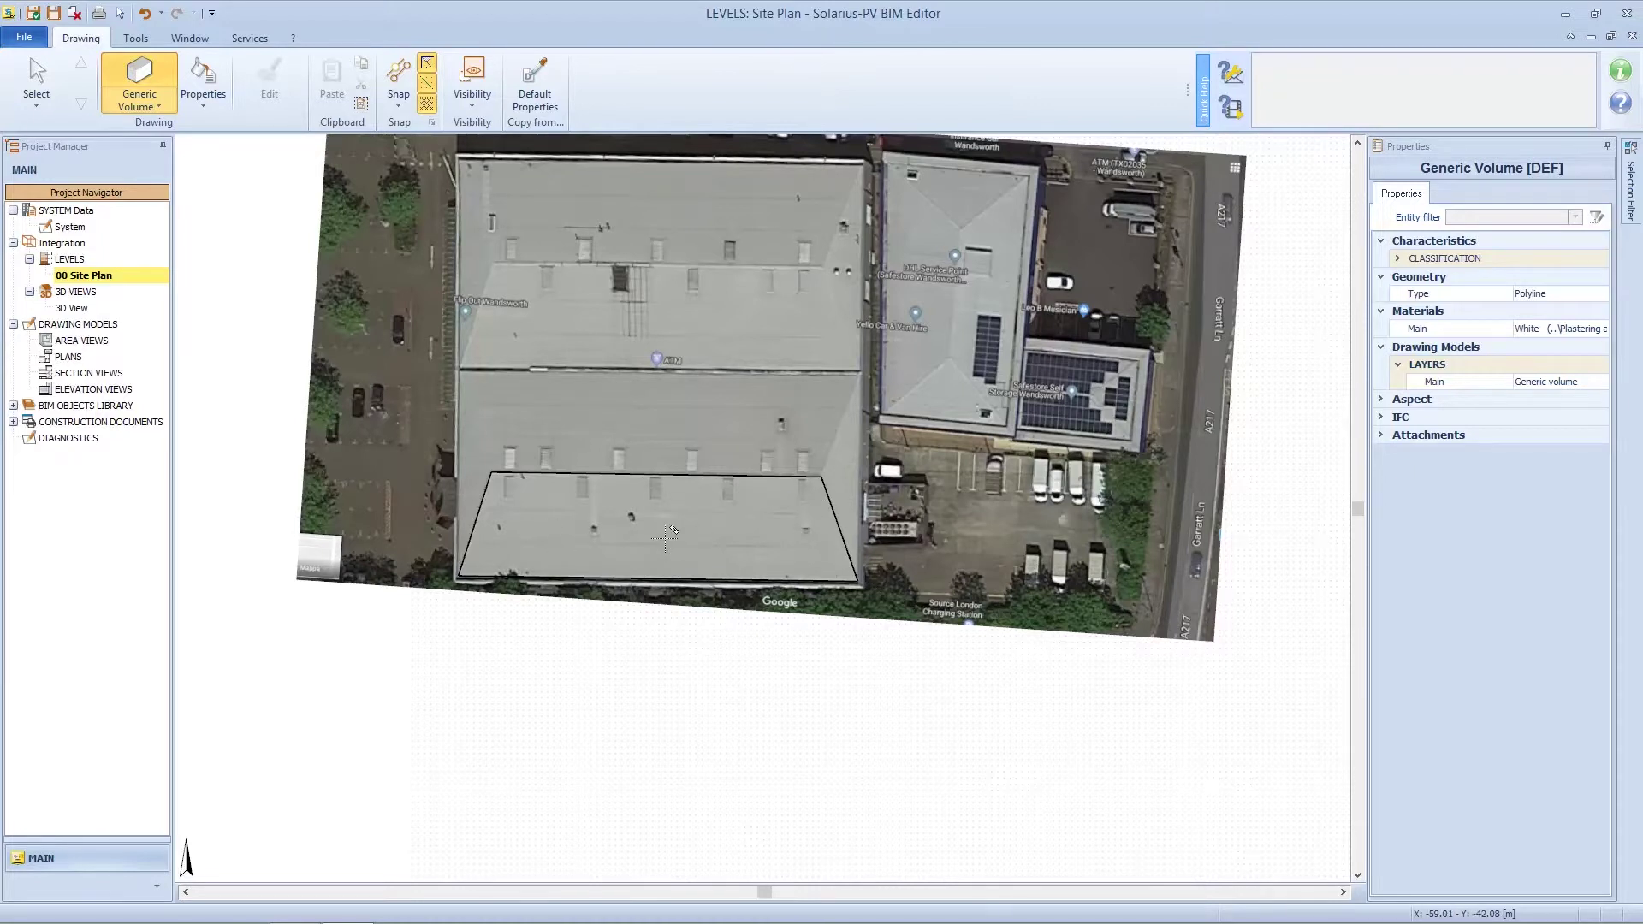
In the 3D view, drag the slab's height handle to make the volume 18 m high
double_click(82, 309)
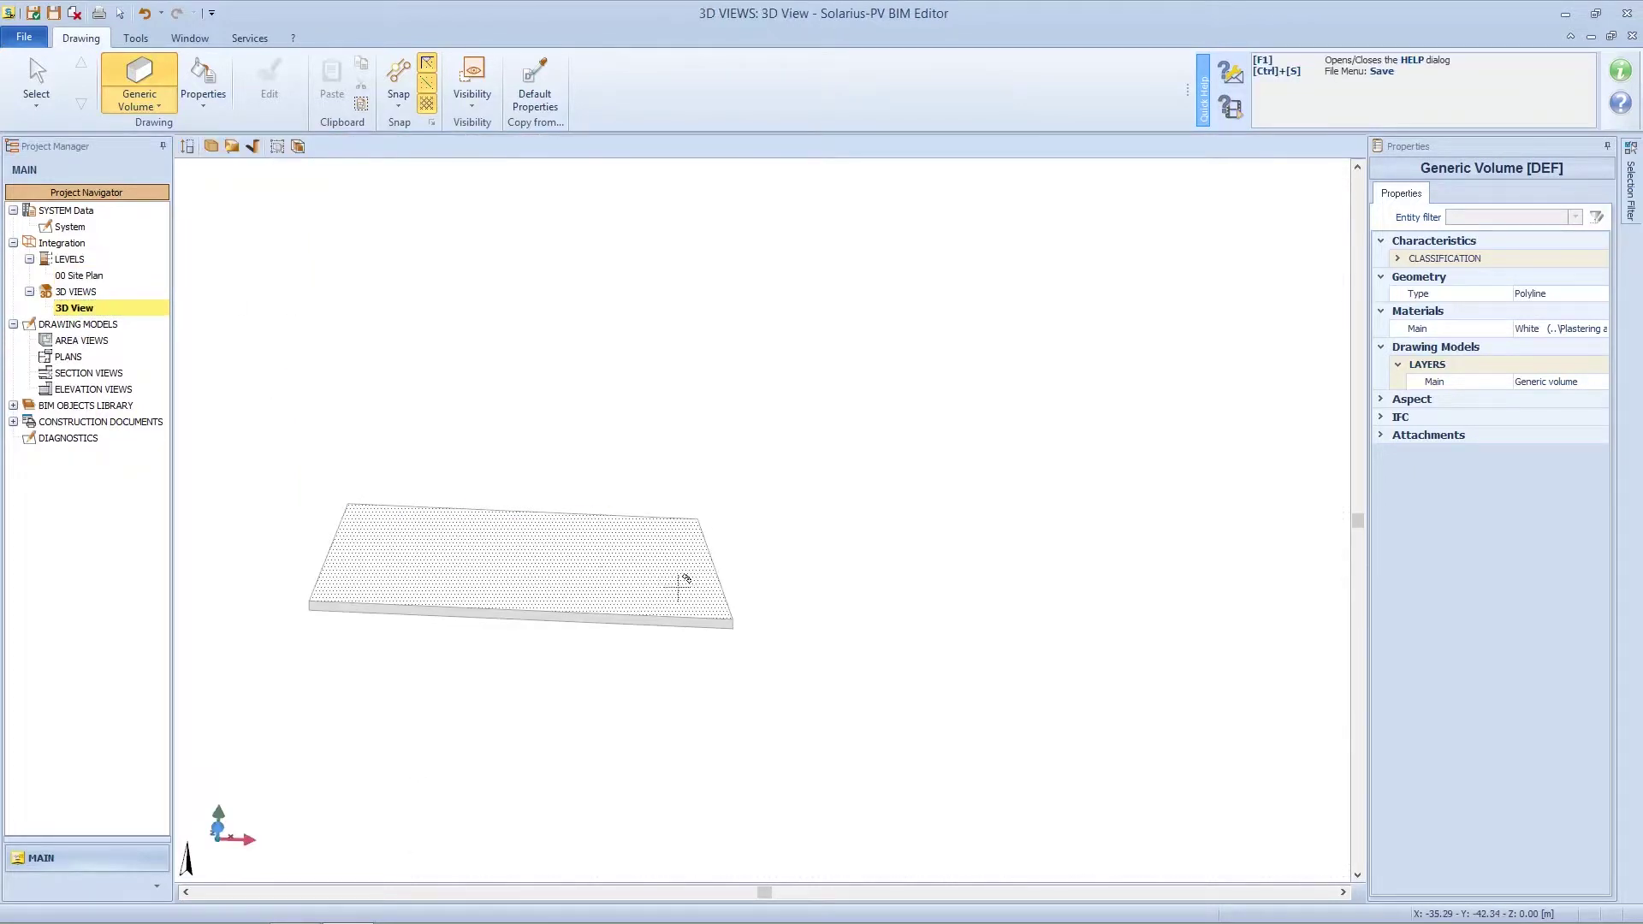
drag(568, 557, 504, 539)
key(Escape)
click(607, 551)
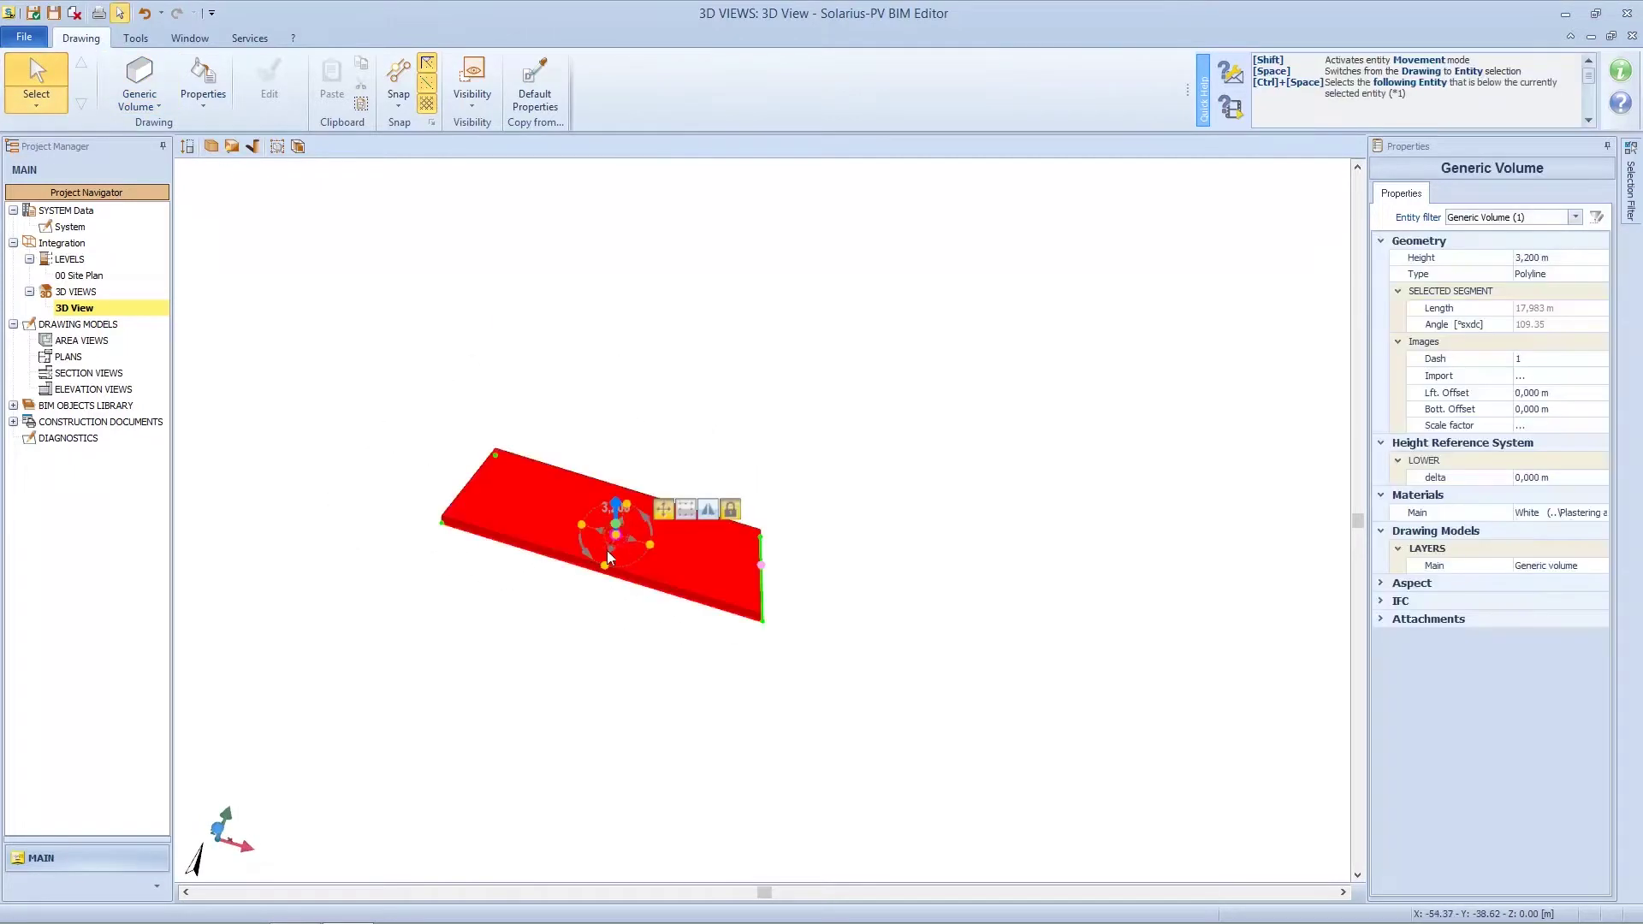
scroll(629, 537, up, 4)
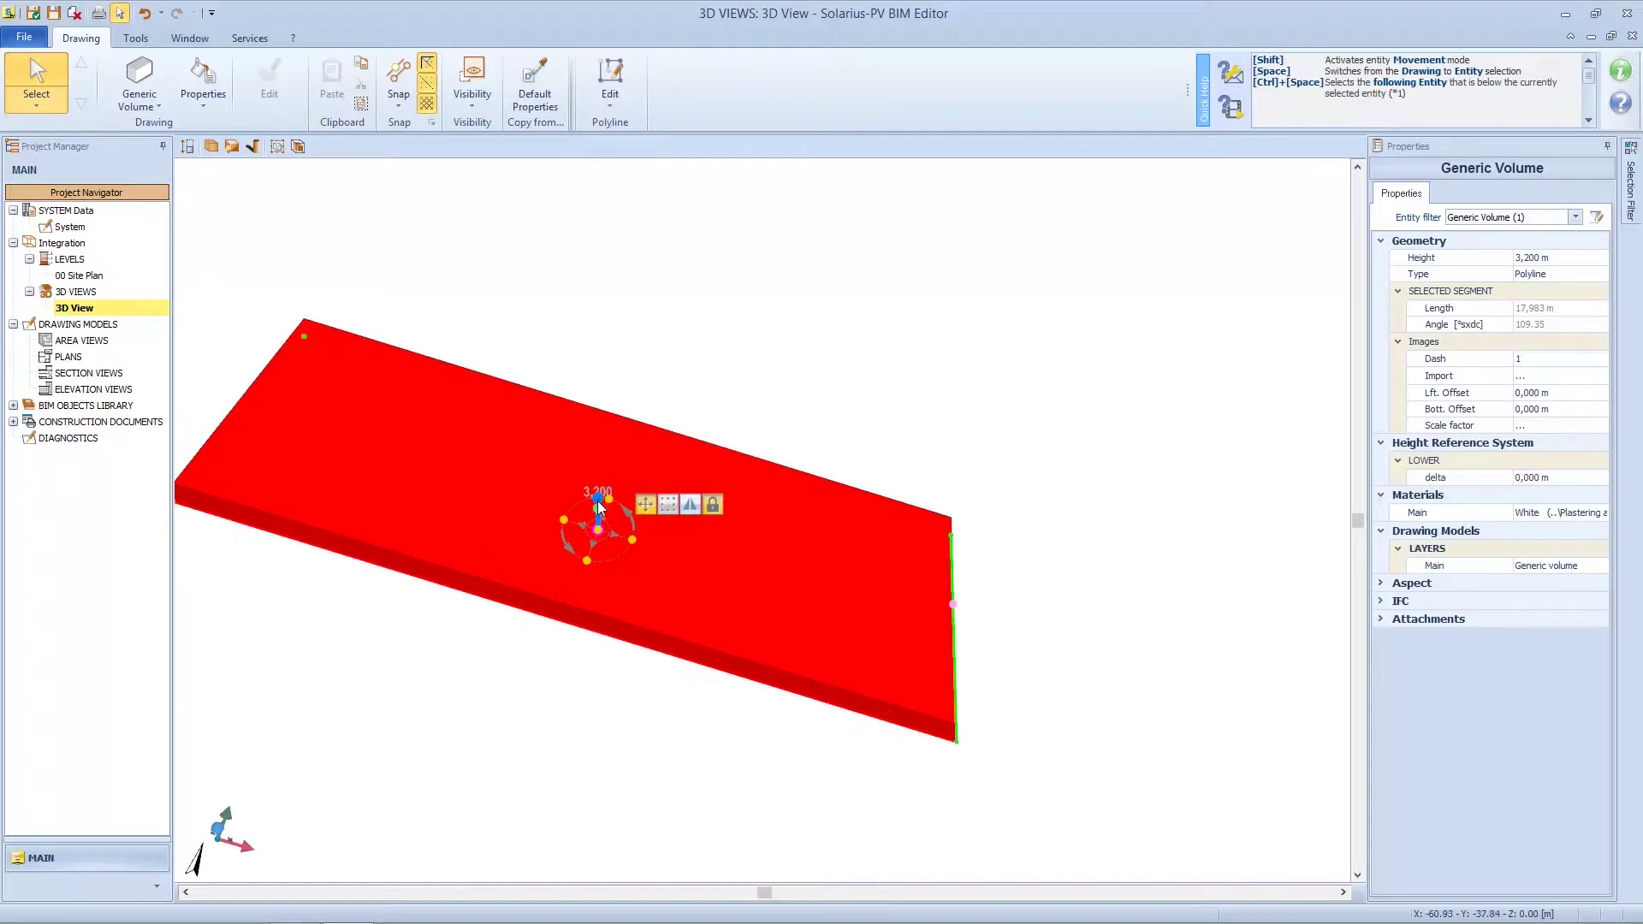
drag(602, 501, 622, 346)
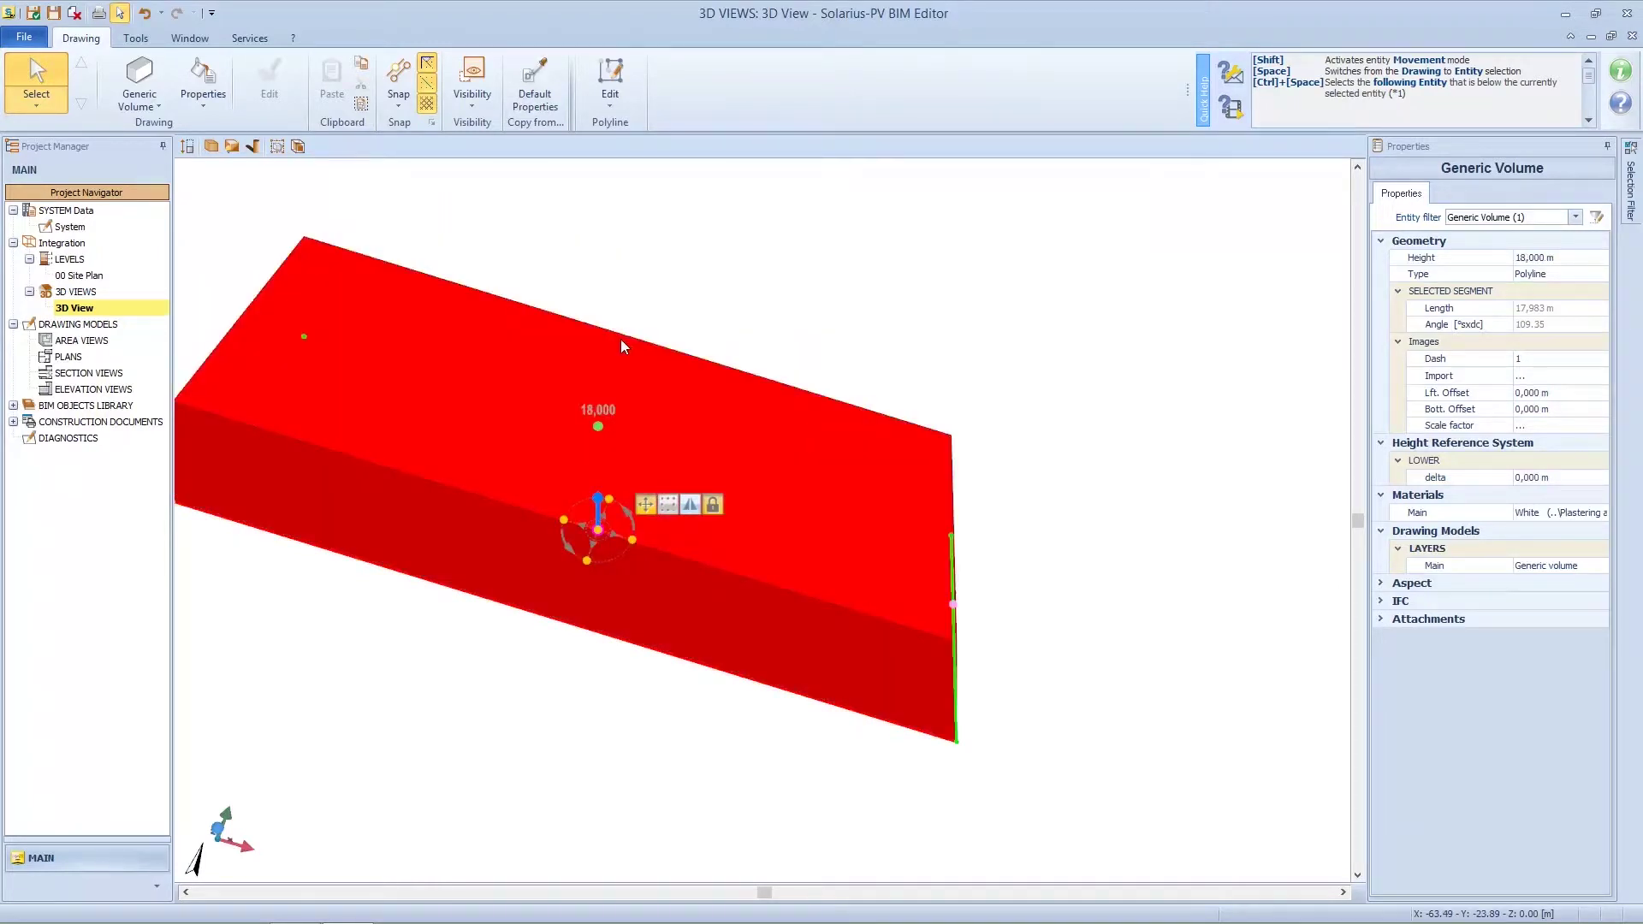
scroll(621, 350, down, 3)
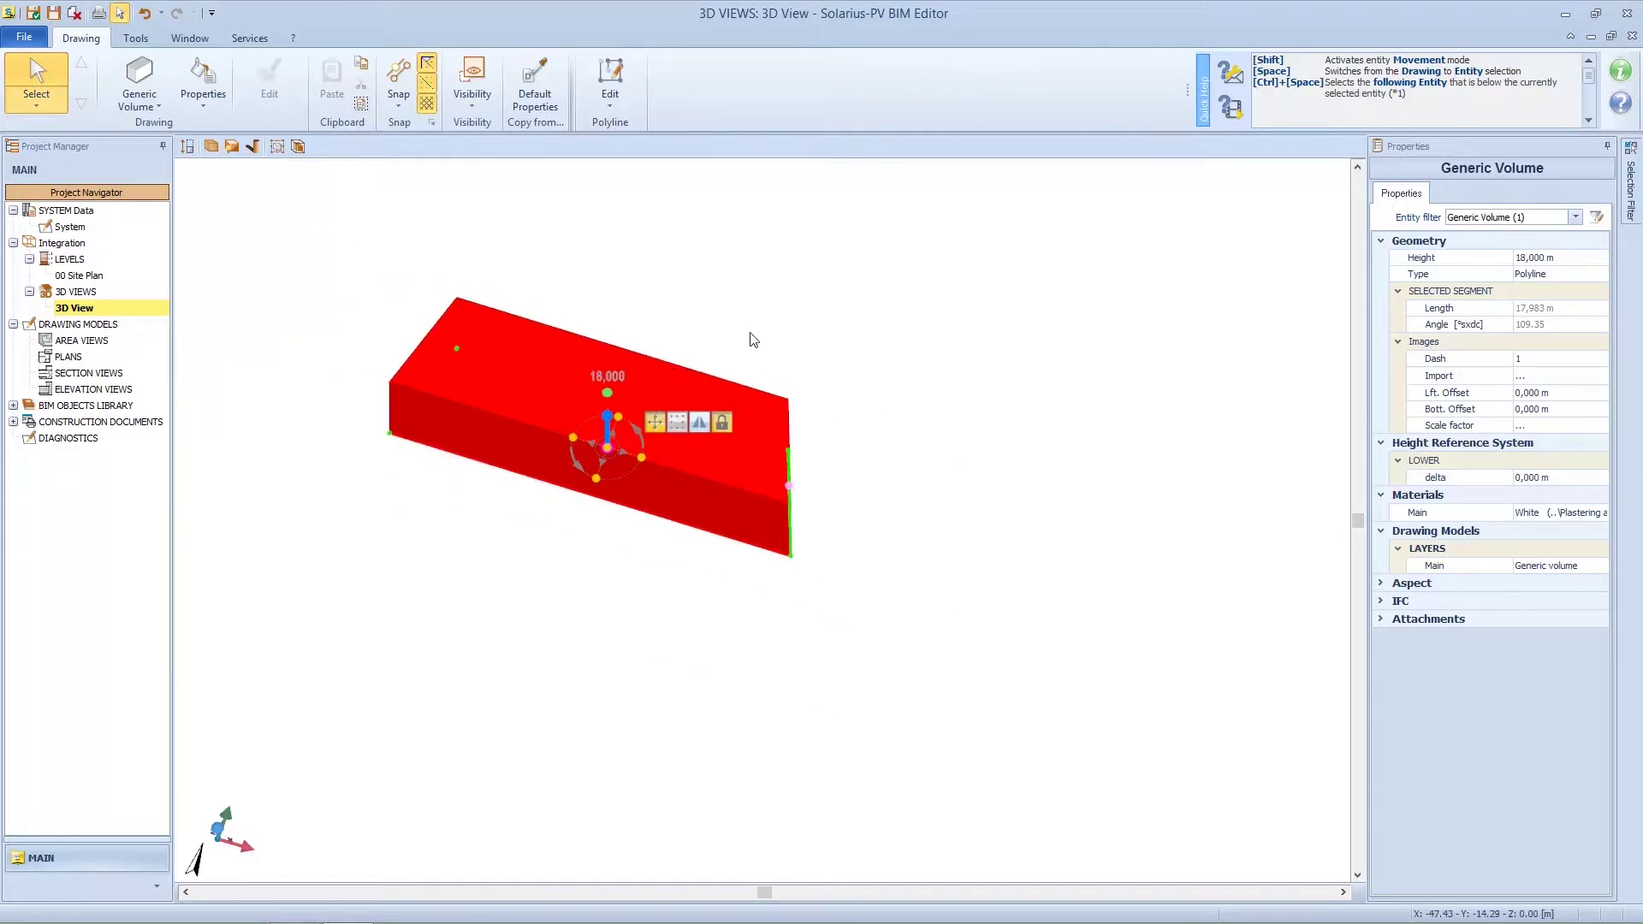
middle_drag(613, 352, 746, 409)
key(Escape)
scroll(691, 508, up, 2)
scroll(733, 414, down, 2)
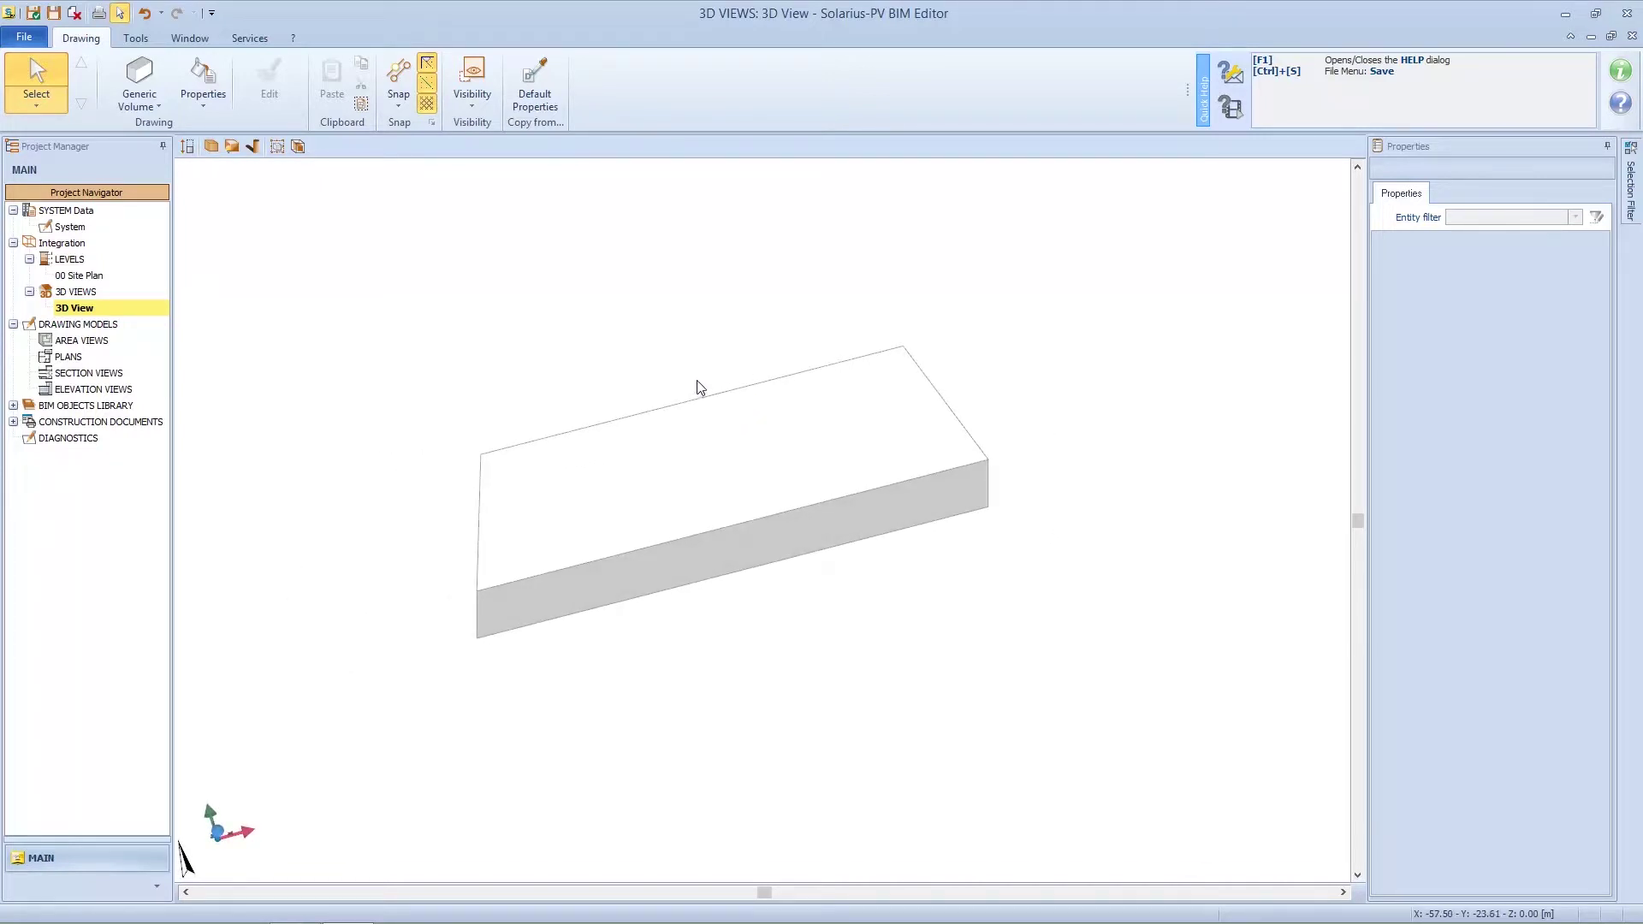
Draw an inclined surface through the box's four top corners, from front-left around to front-right
click(159, 104)
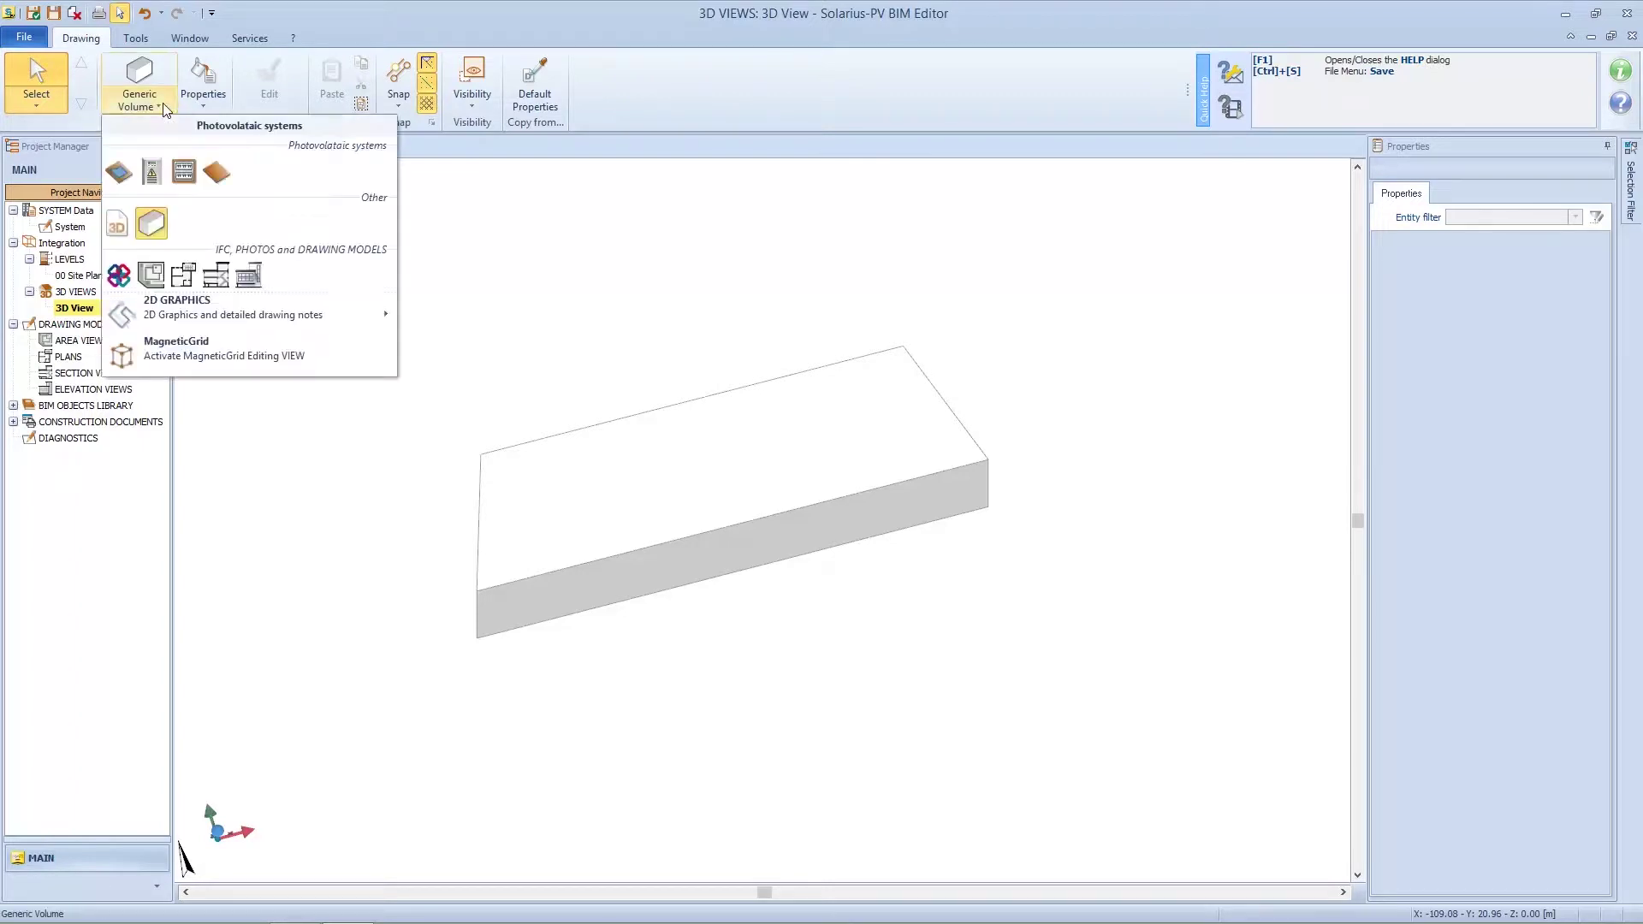
click(215, 176)
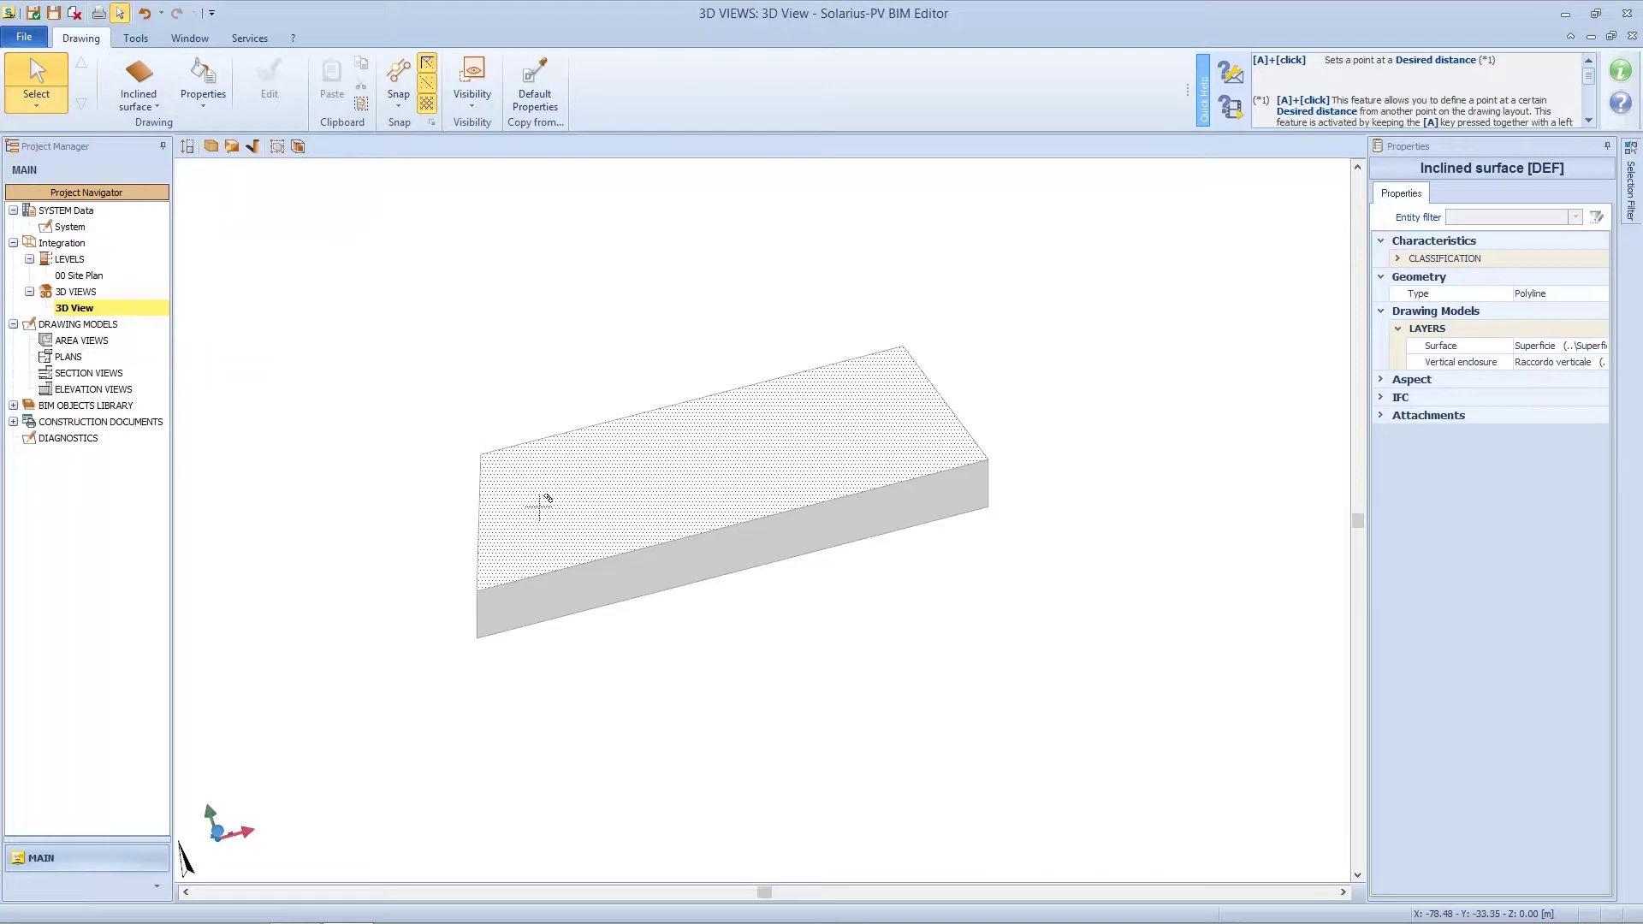
click(477, 591)
click(480, 453)
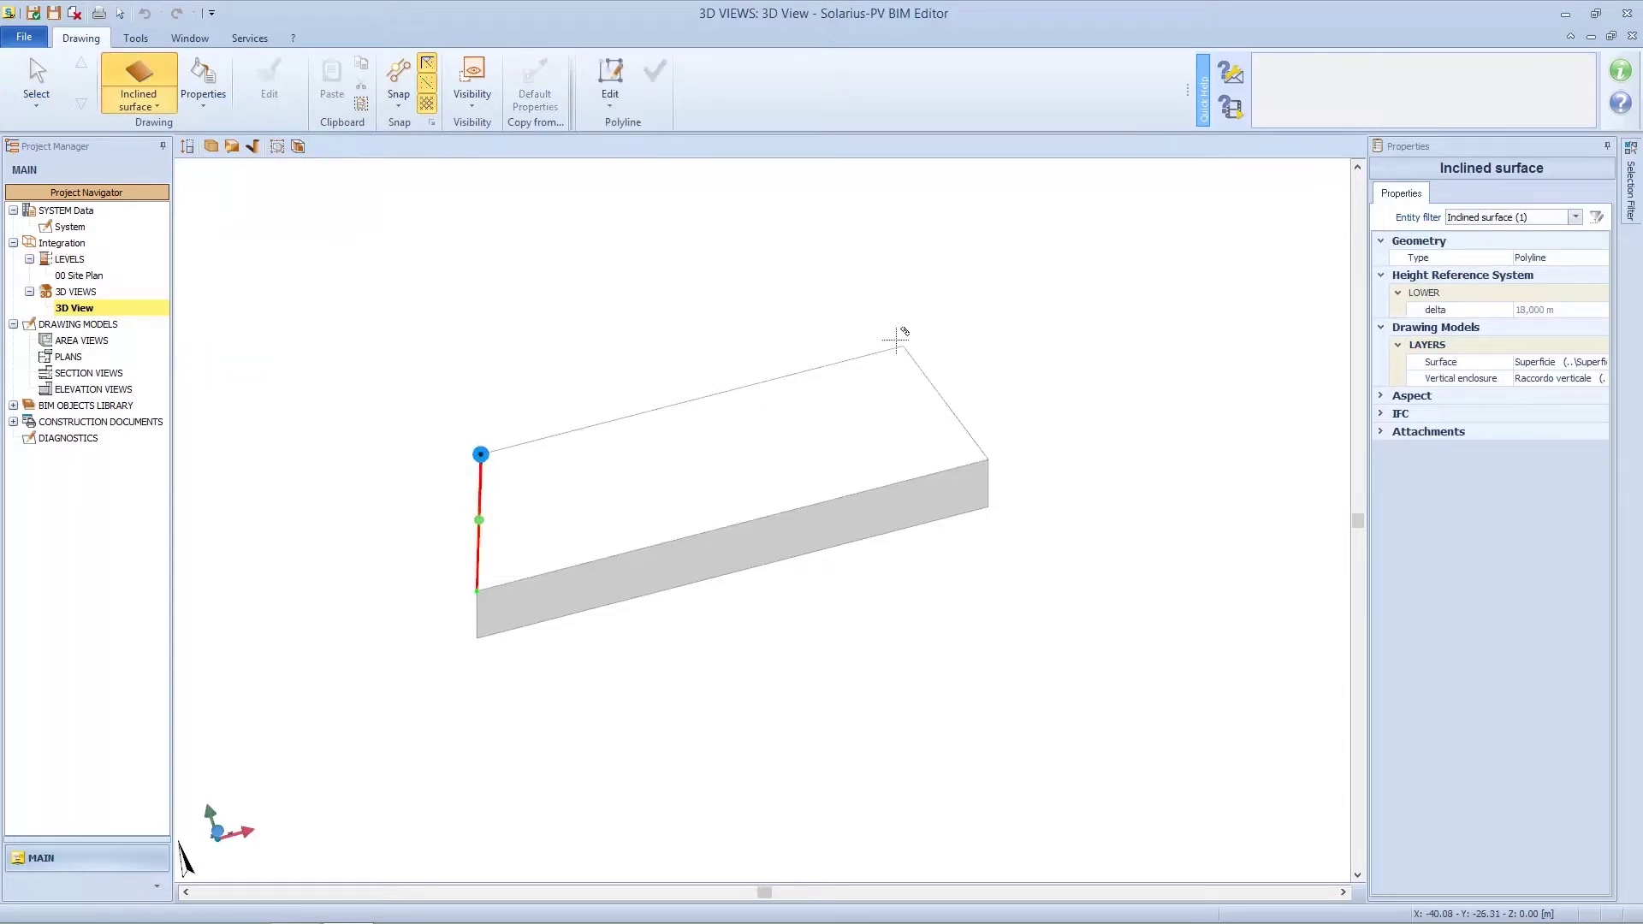
click(903, 347)
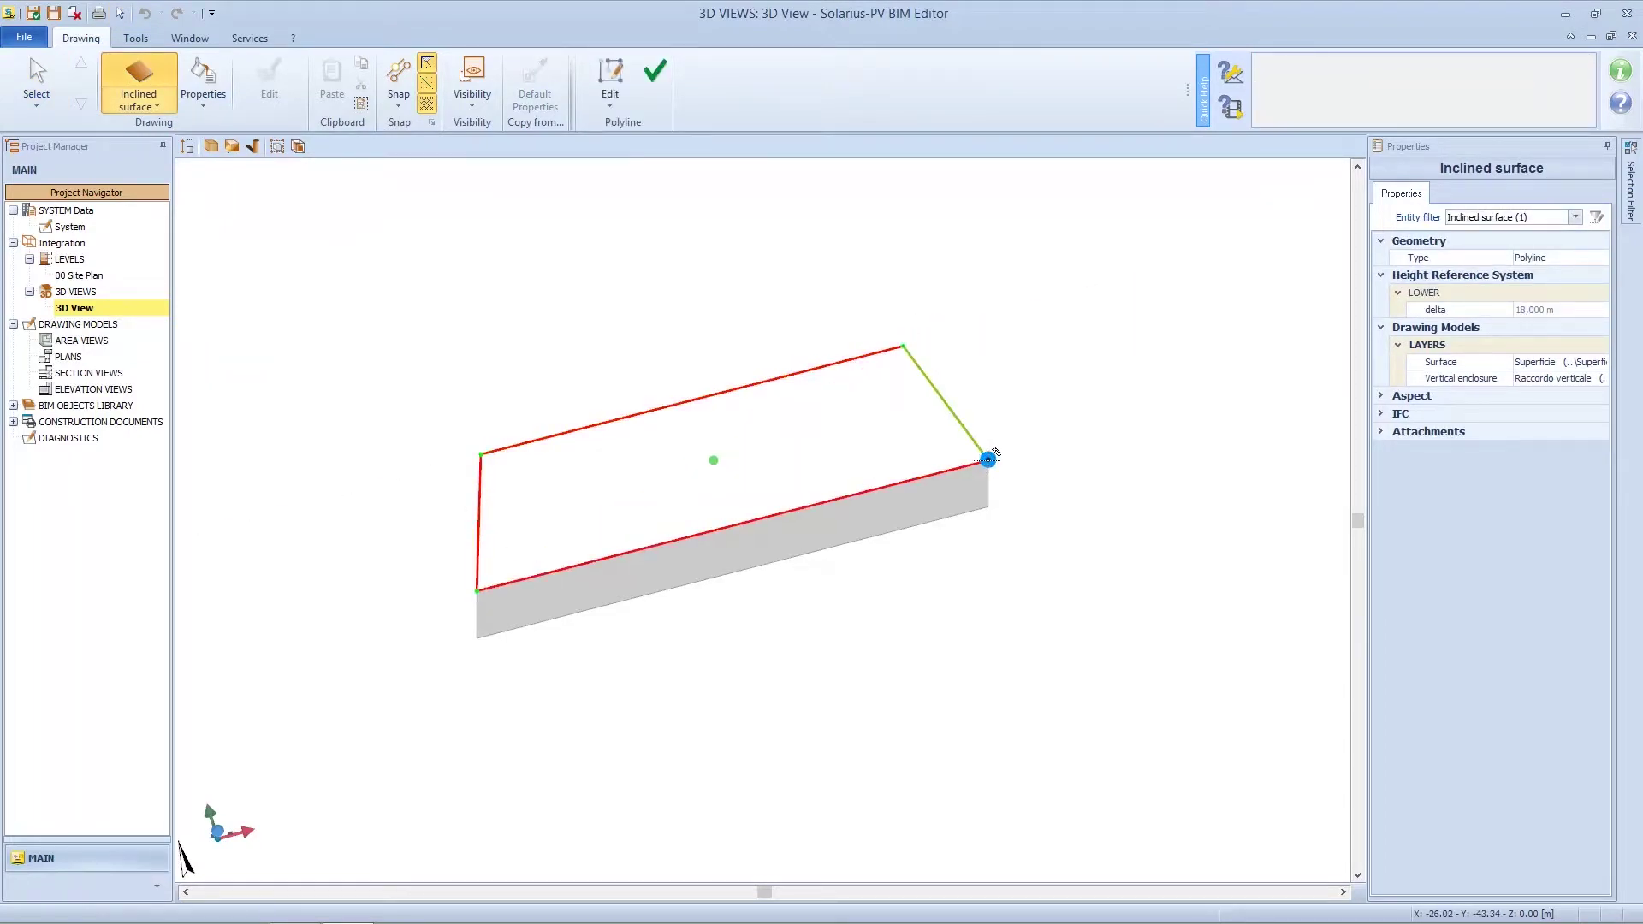
click(988, 460)
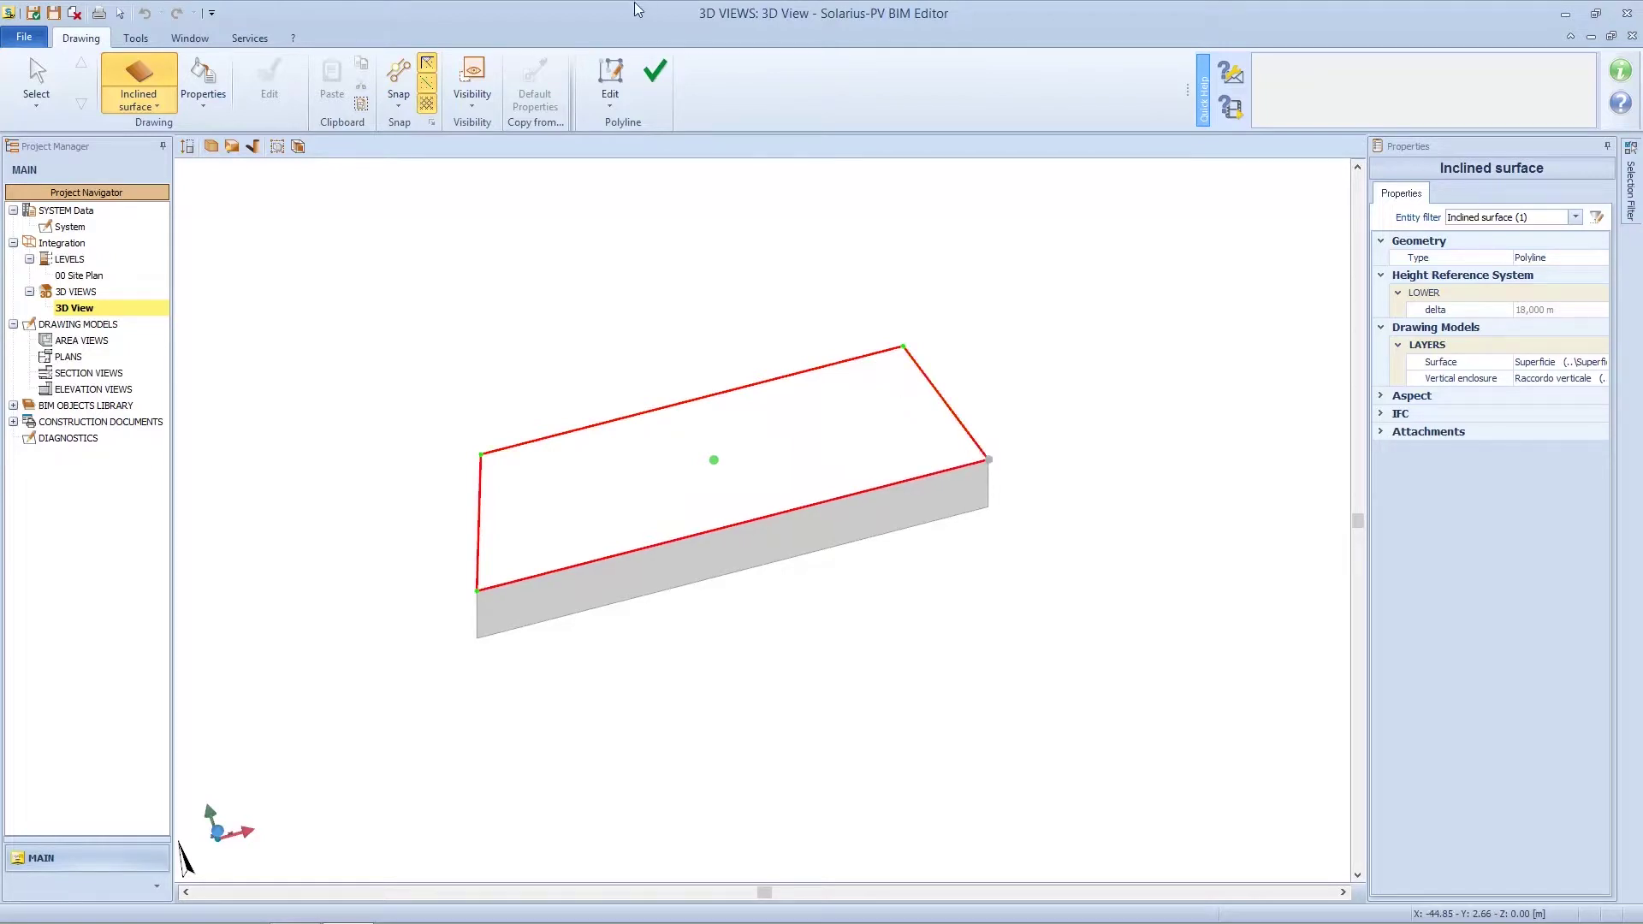
click(656, 79)
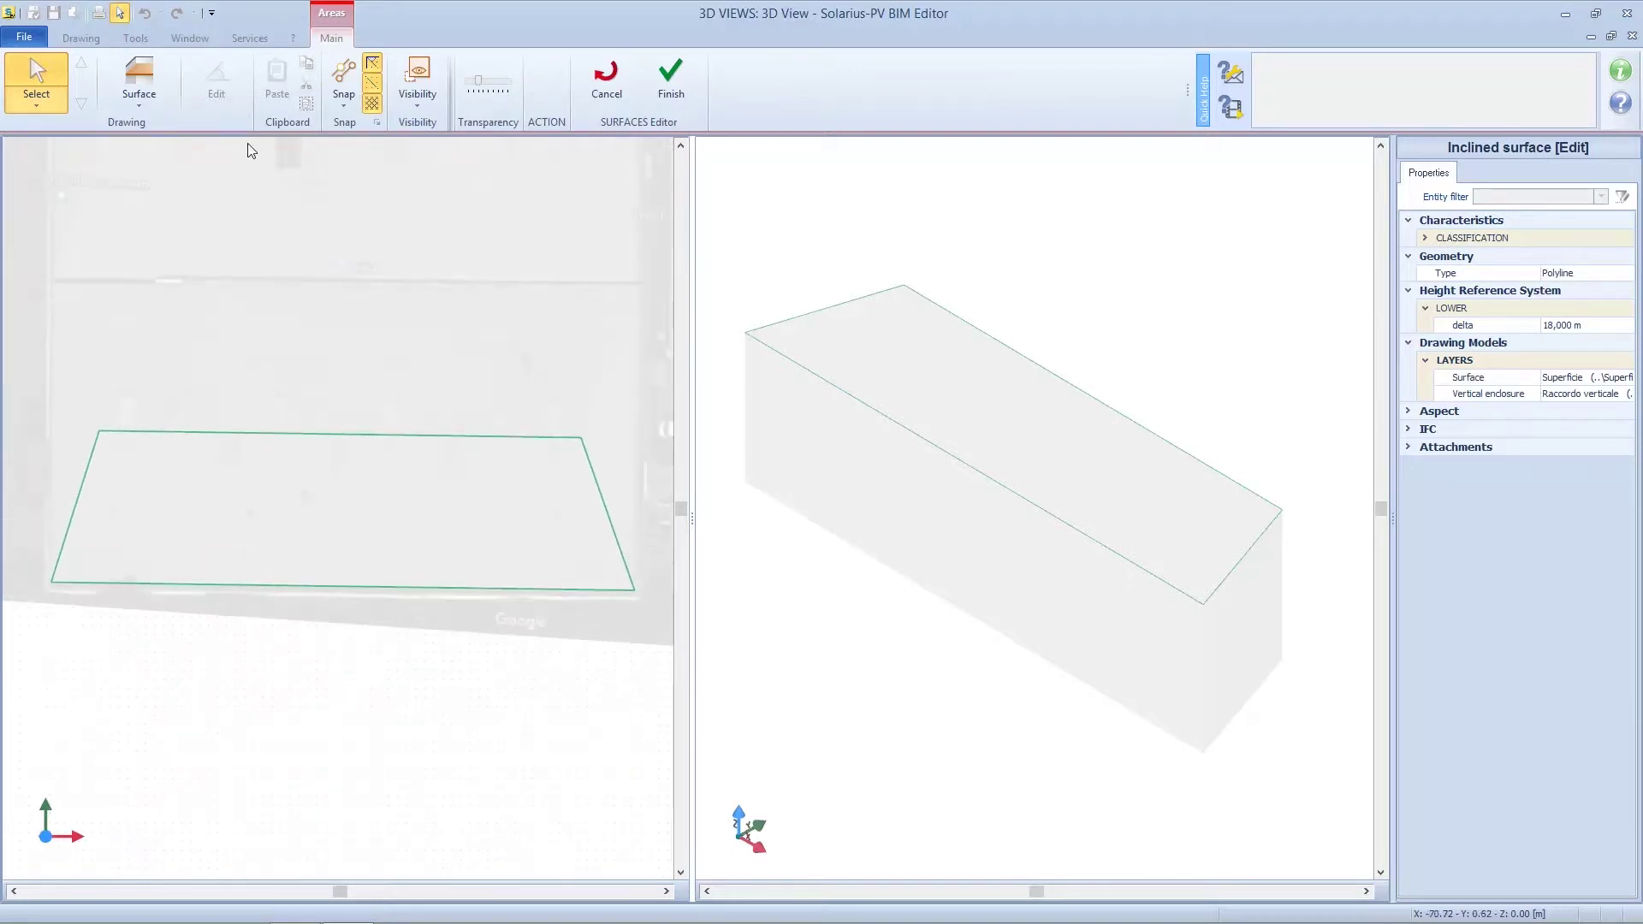
Draw a four-corner surface area over the building outline at 18 m elevation
click(147, 108)
click(119, 169)
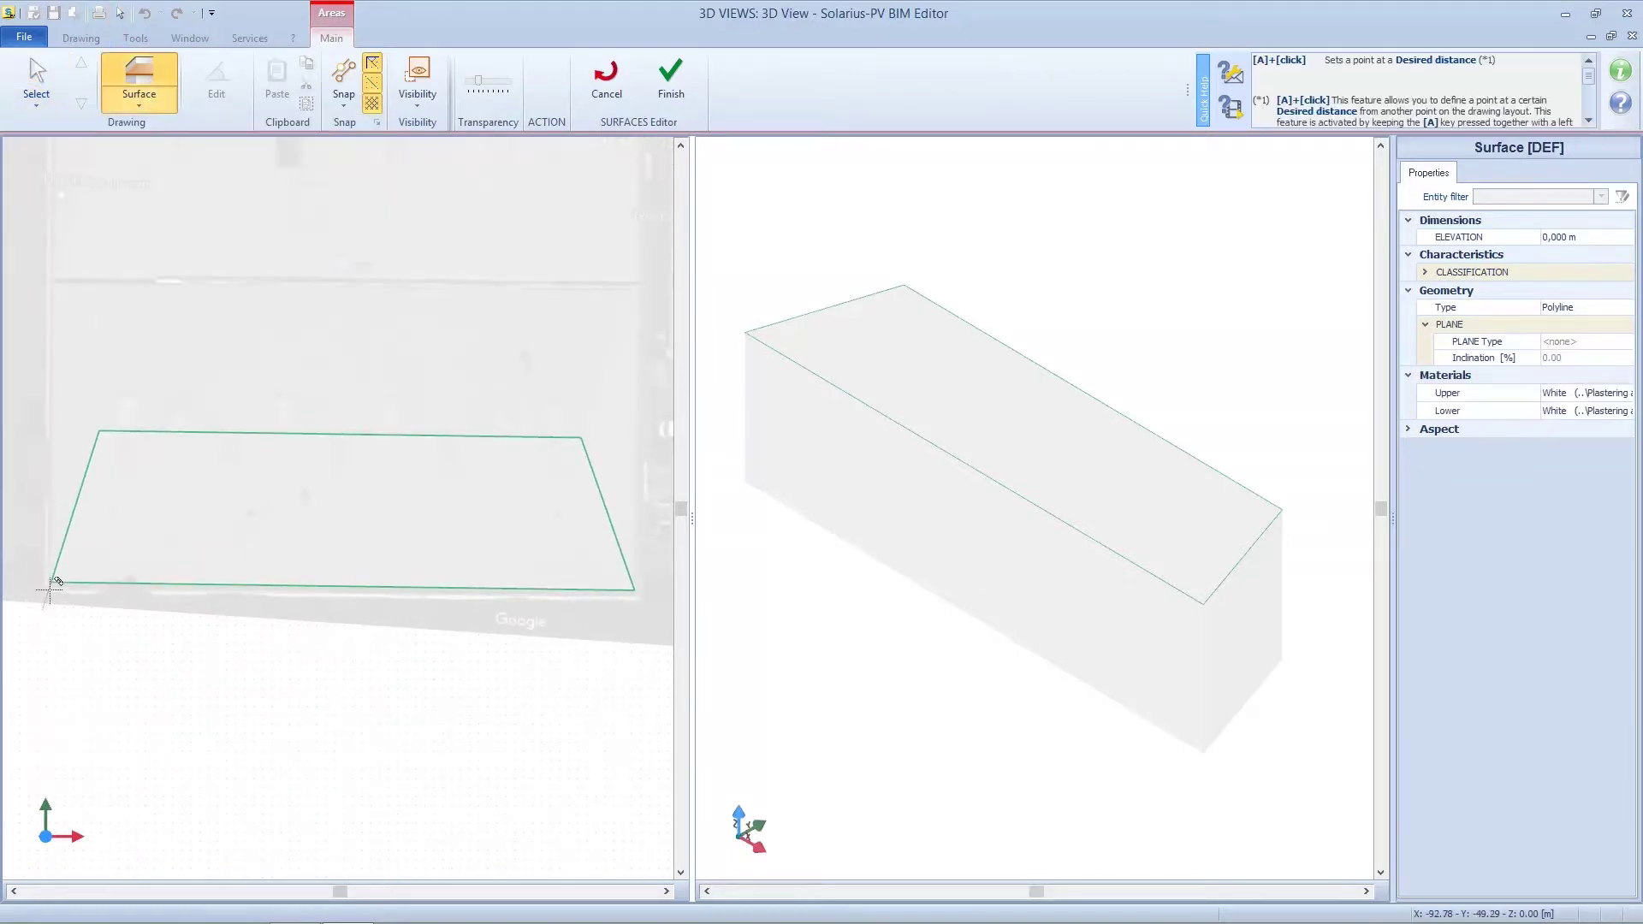
click(51, 582)
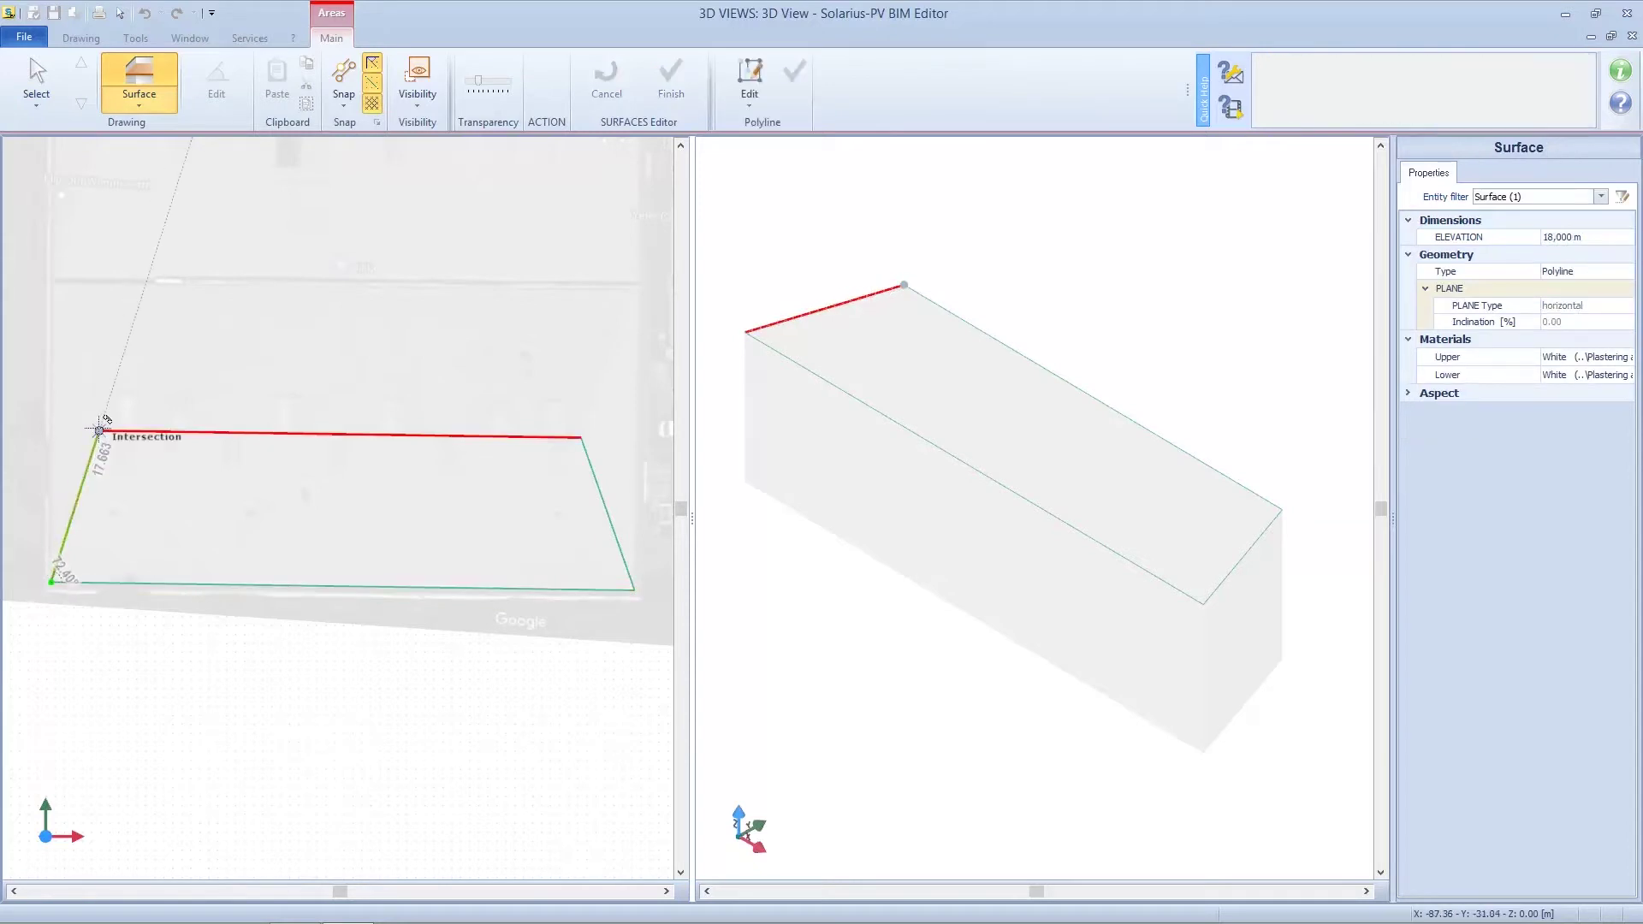
click(101, 430)
click(582, 437)
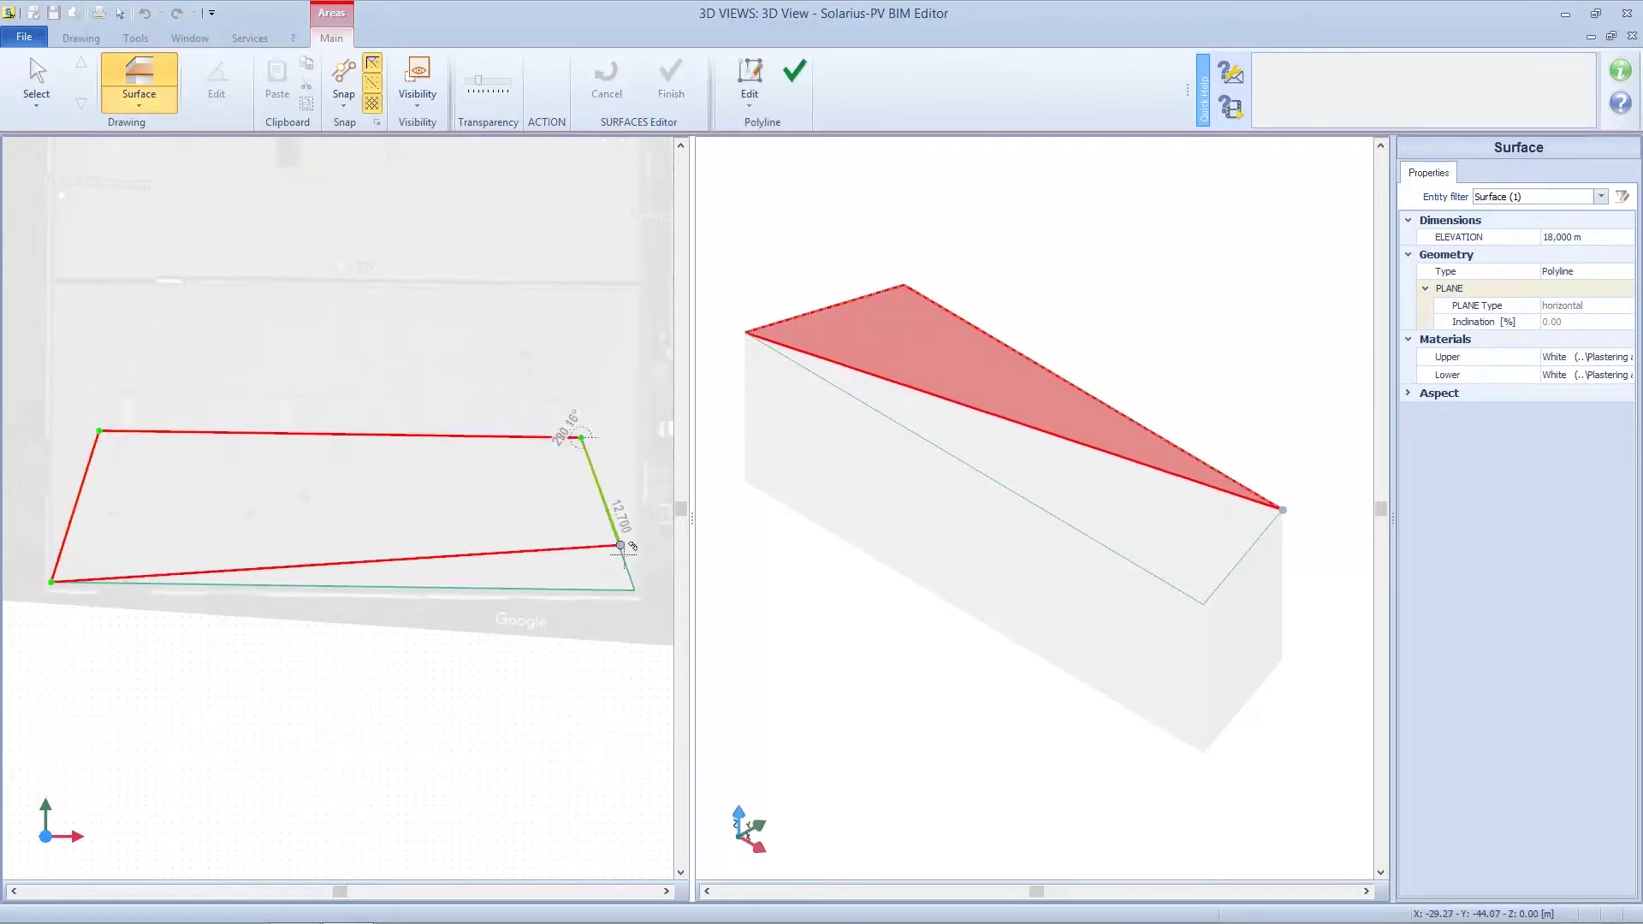
click(633, 590)
click(794, 72)
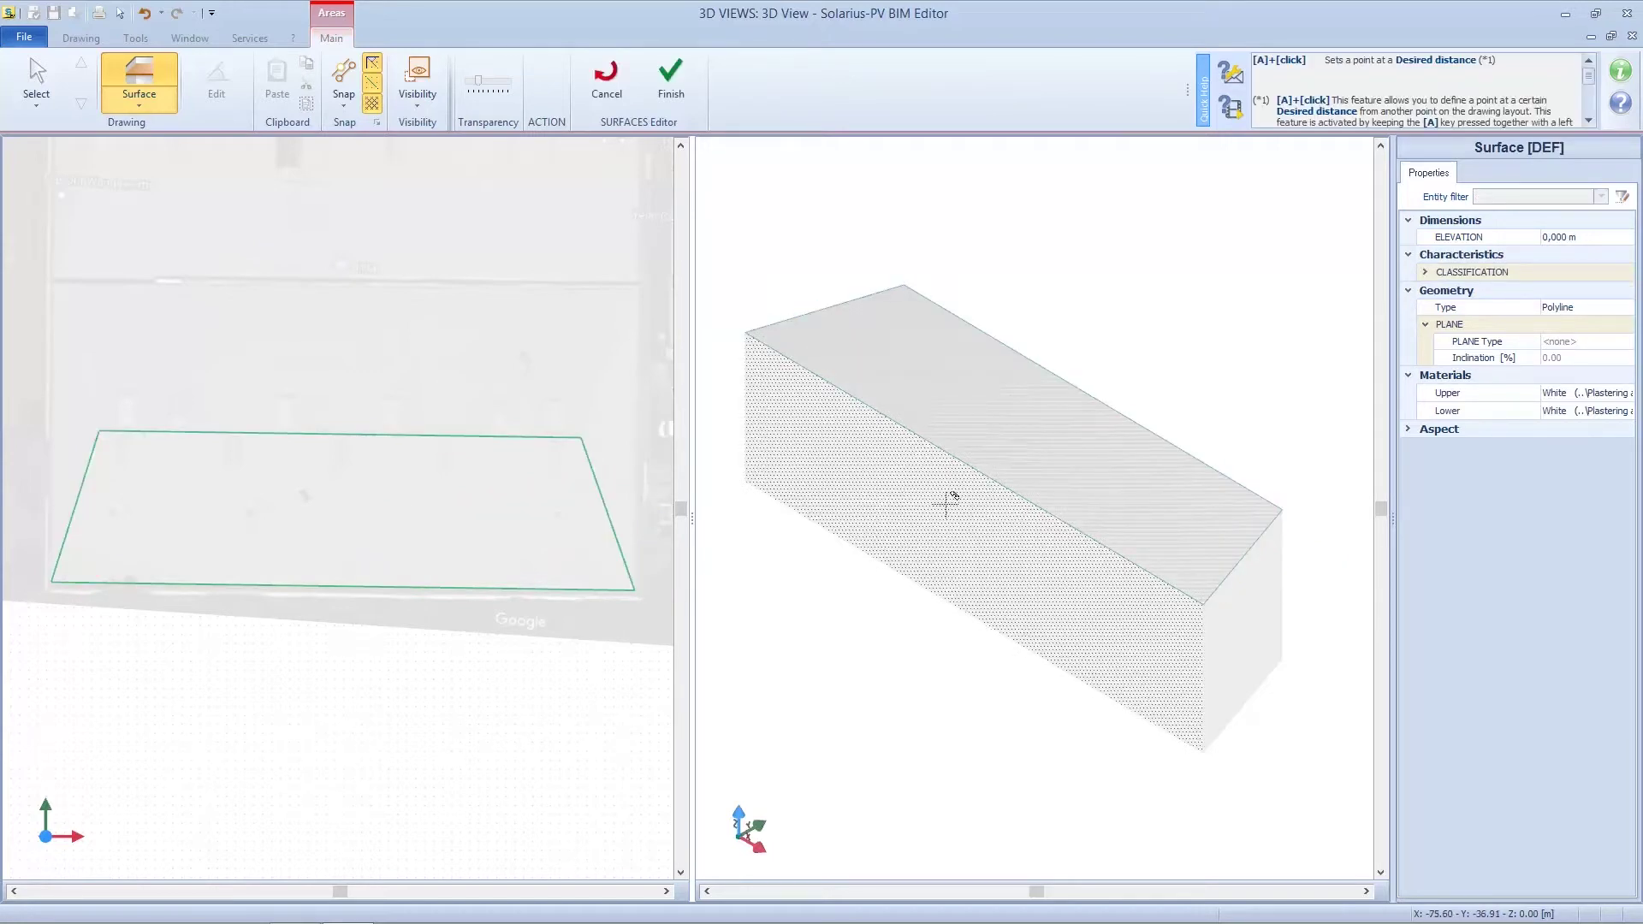
middle_drag(950, 500, 985, 540)
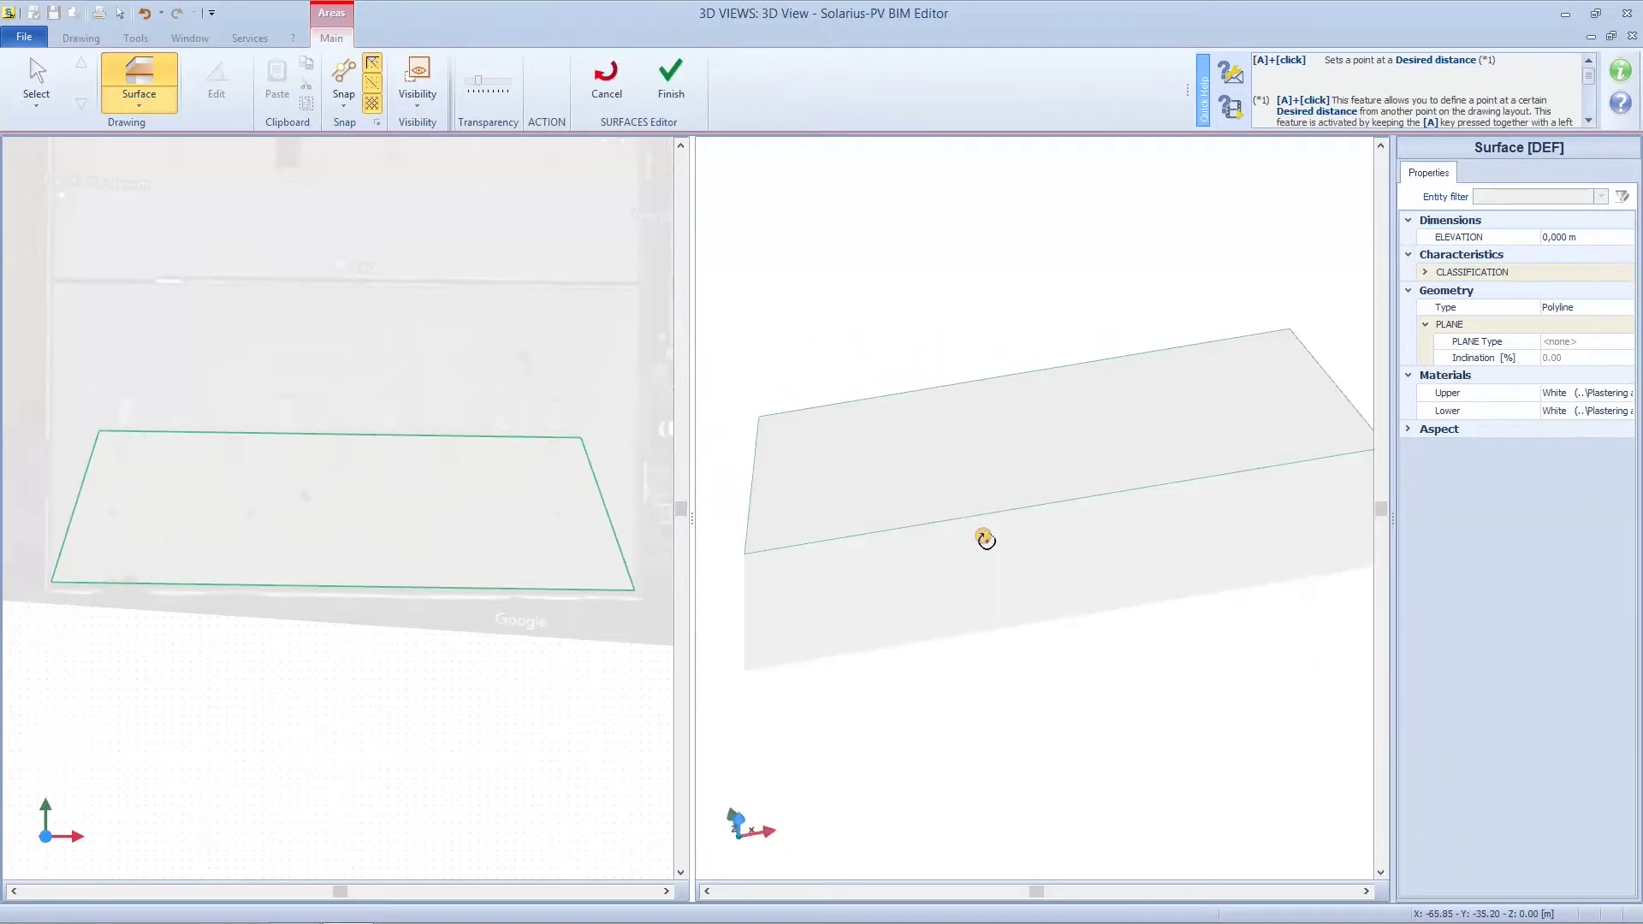
Change the roof surface's PLANE Type to 'through 3 points' in Properties
key(Escape)
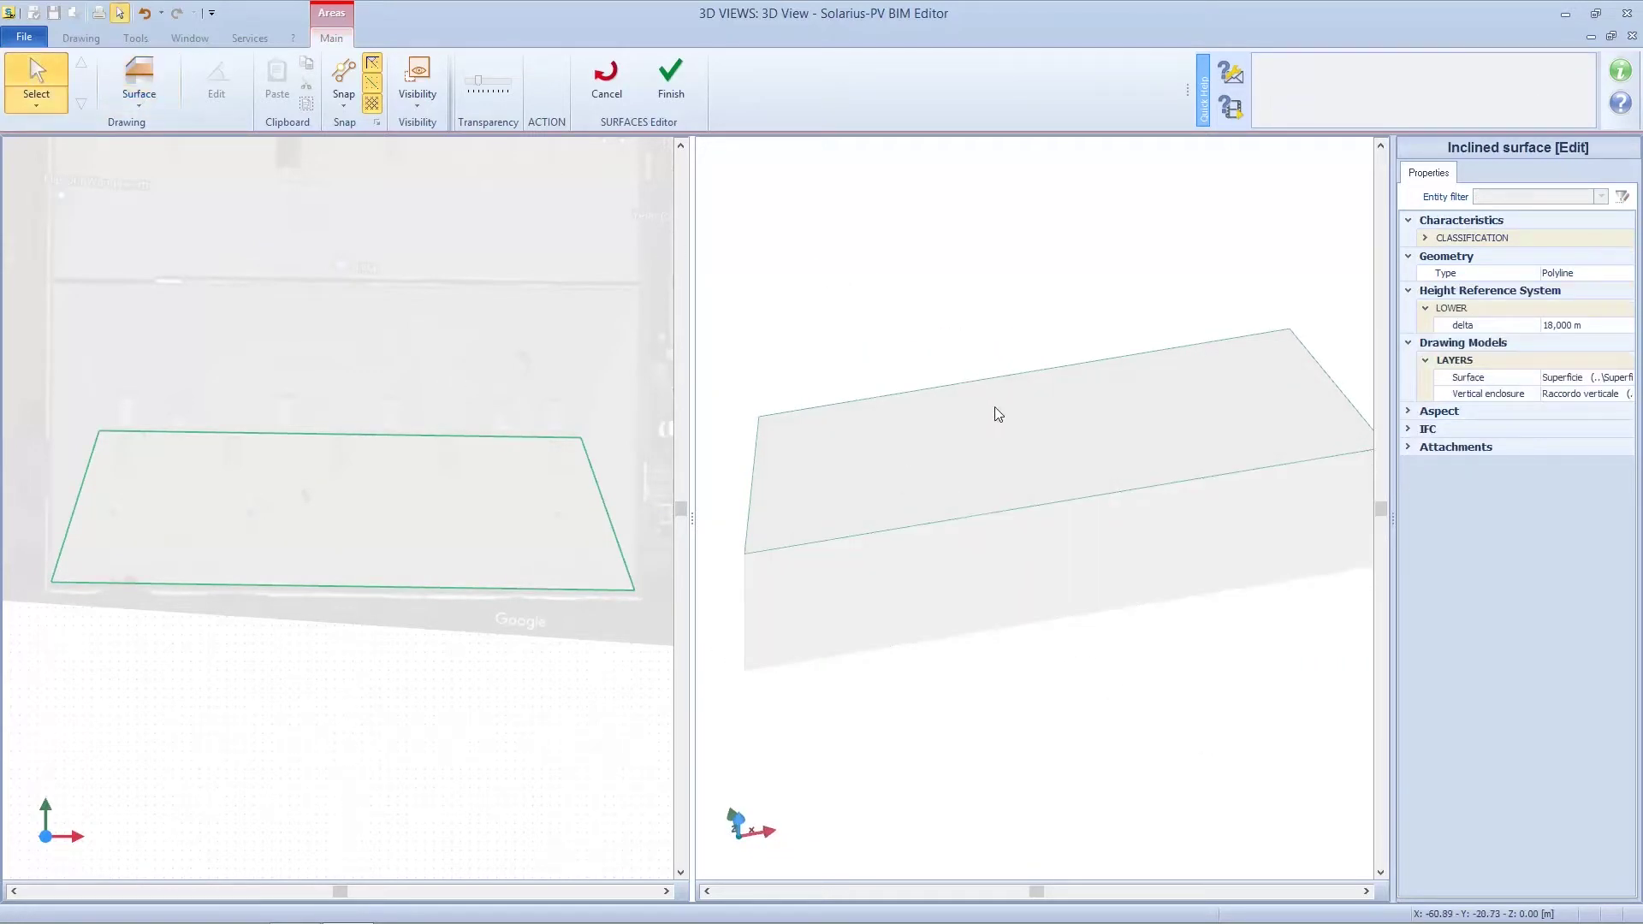
click(998, 414)
scroll(997, 432, down, 1)
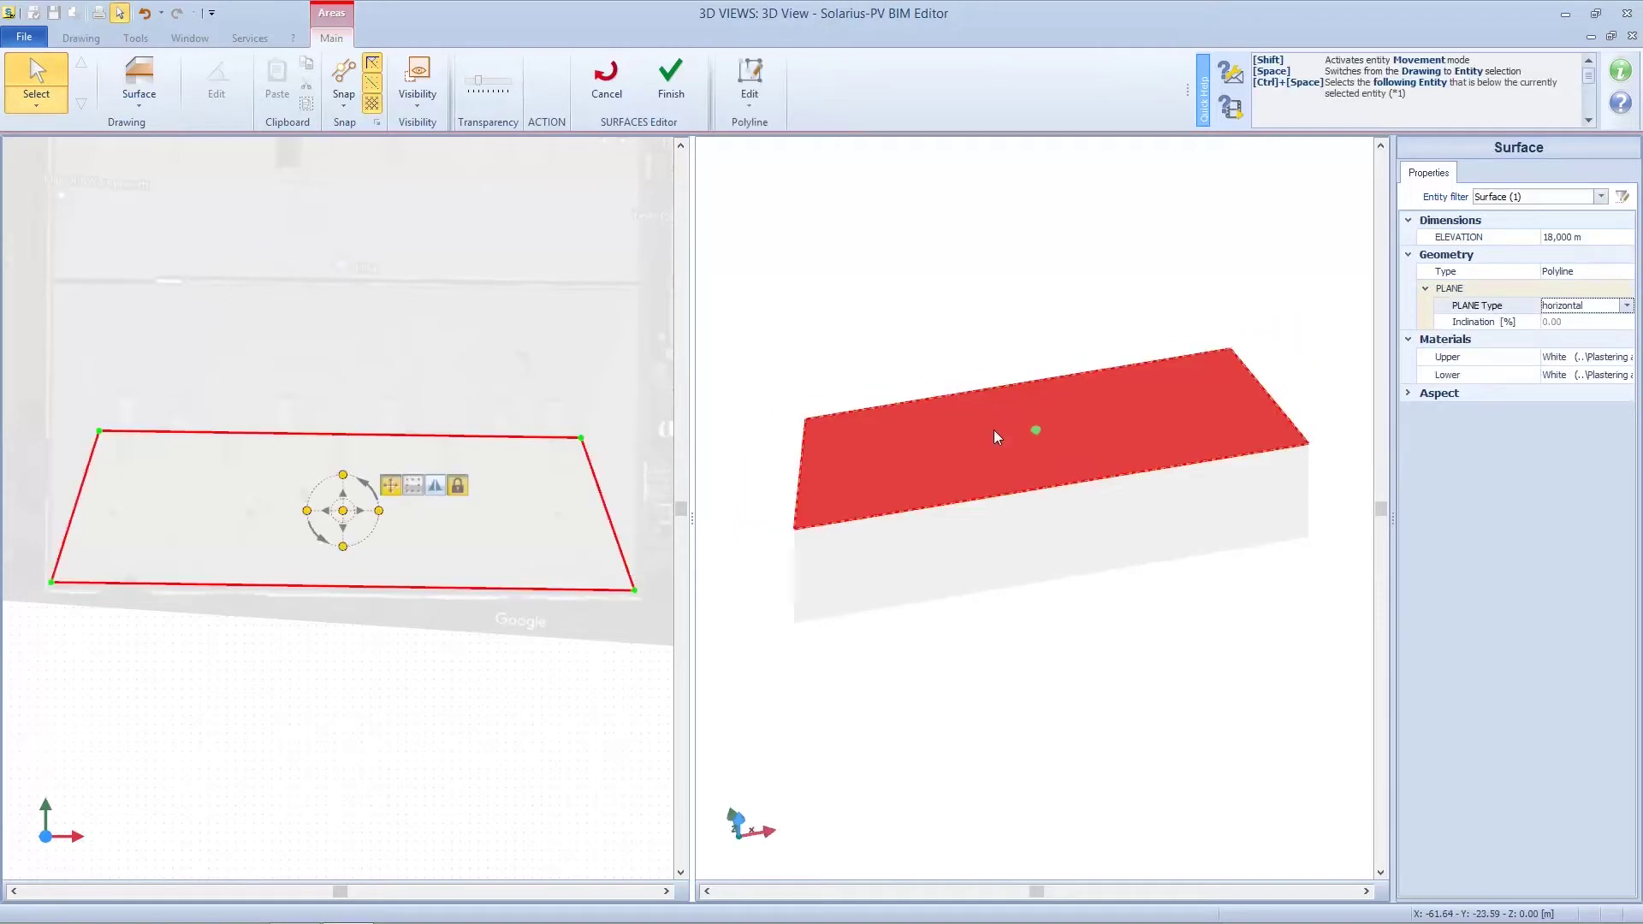
click(1626, 308)
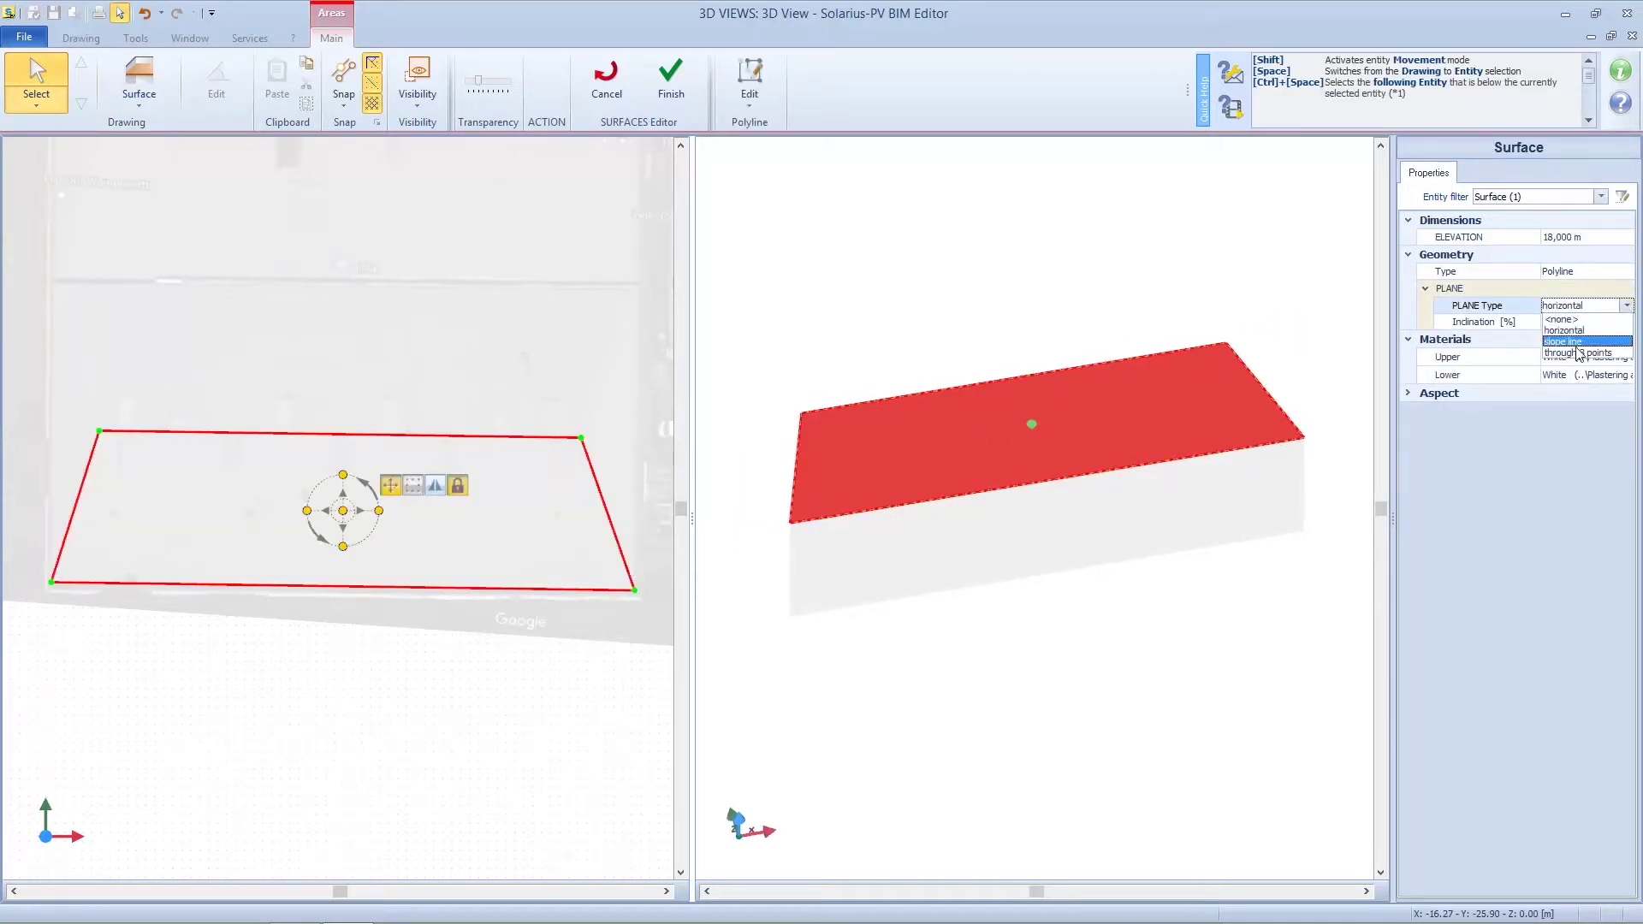
click(1572, 342)
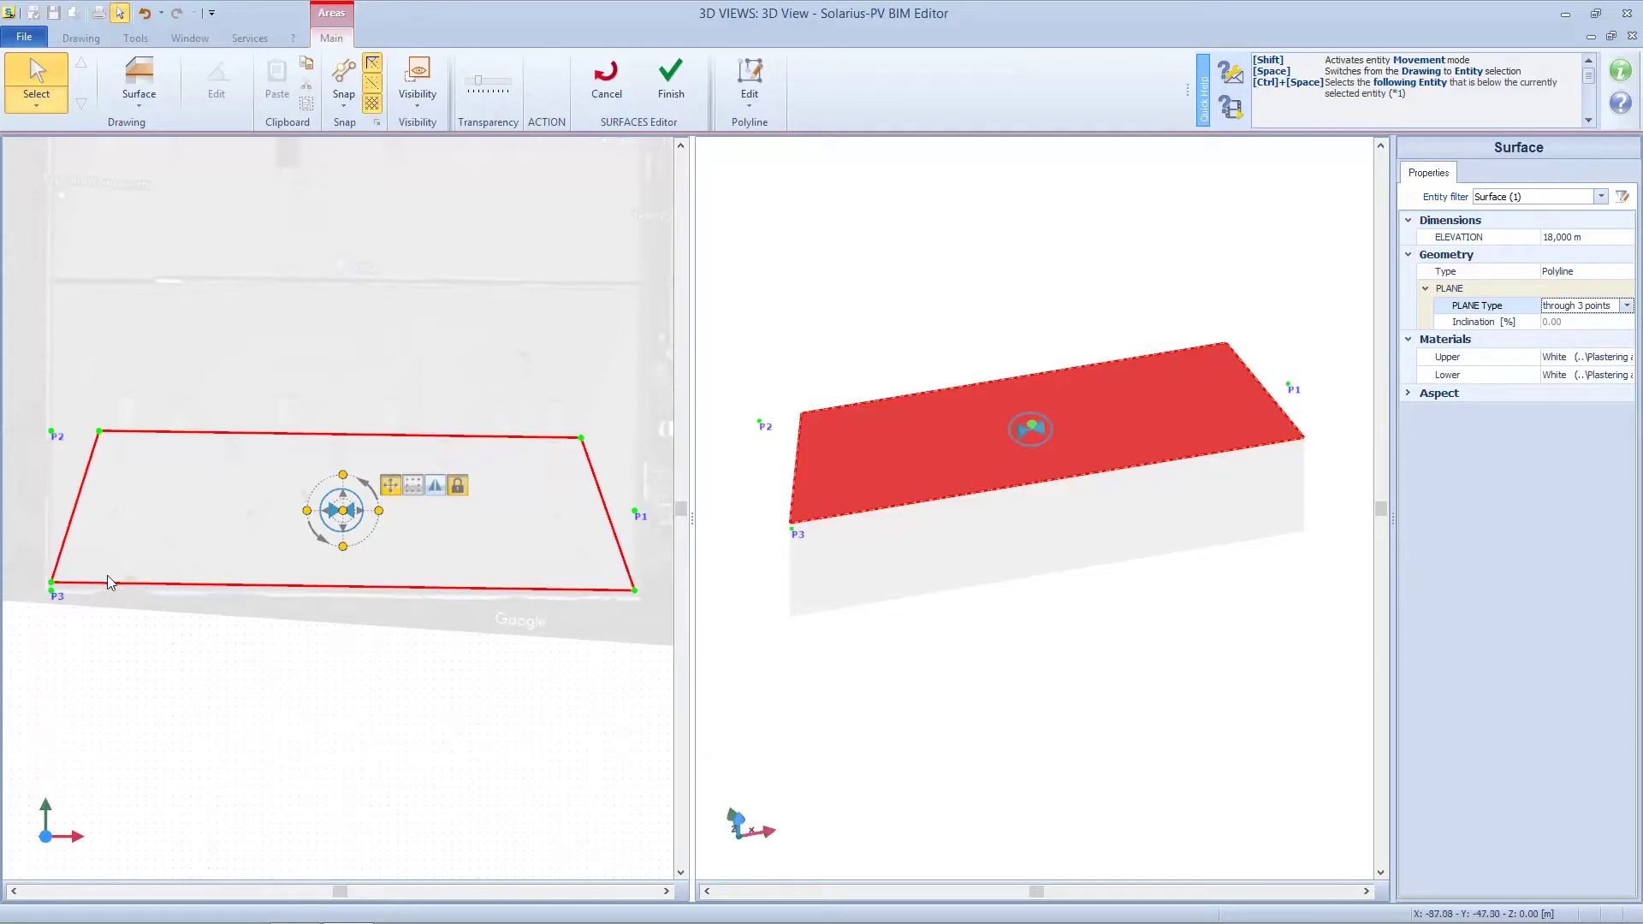
scroll(637, 517, up, 2)
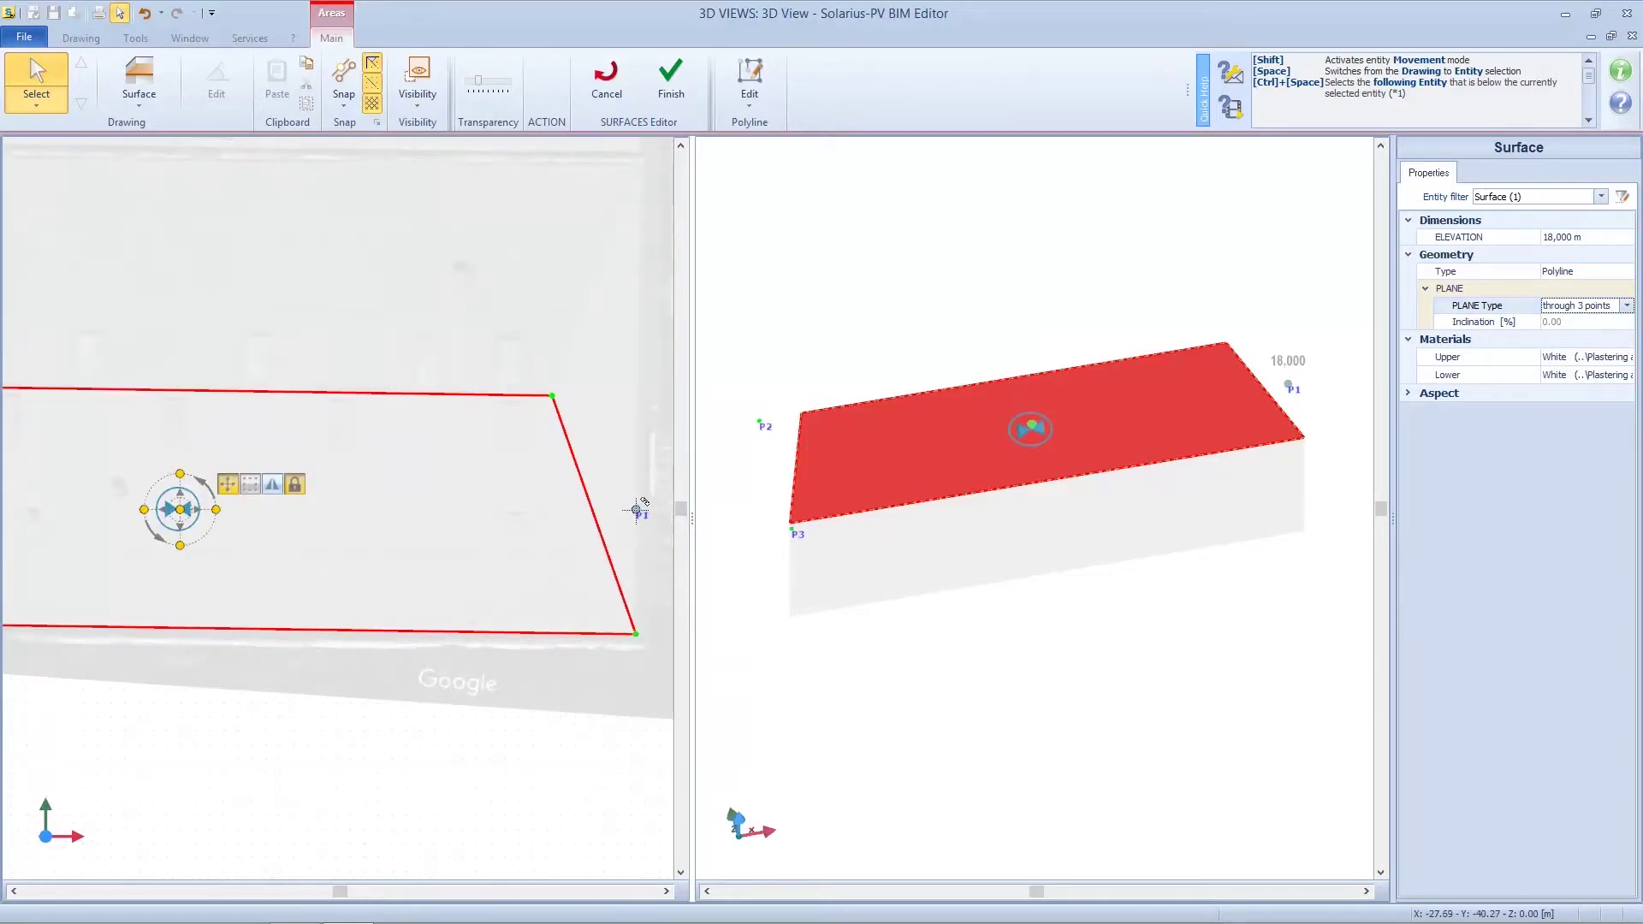
scroll(342, 441, down, 2)
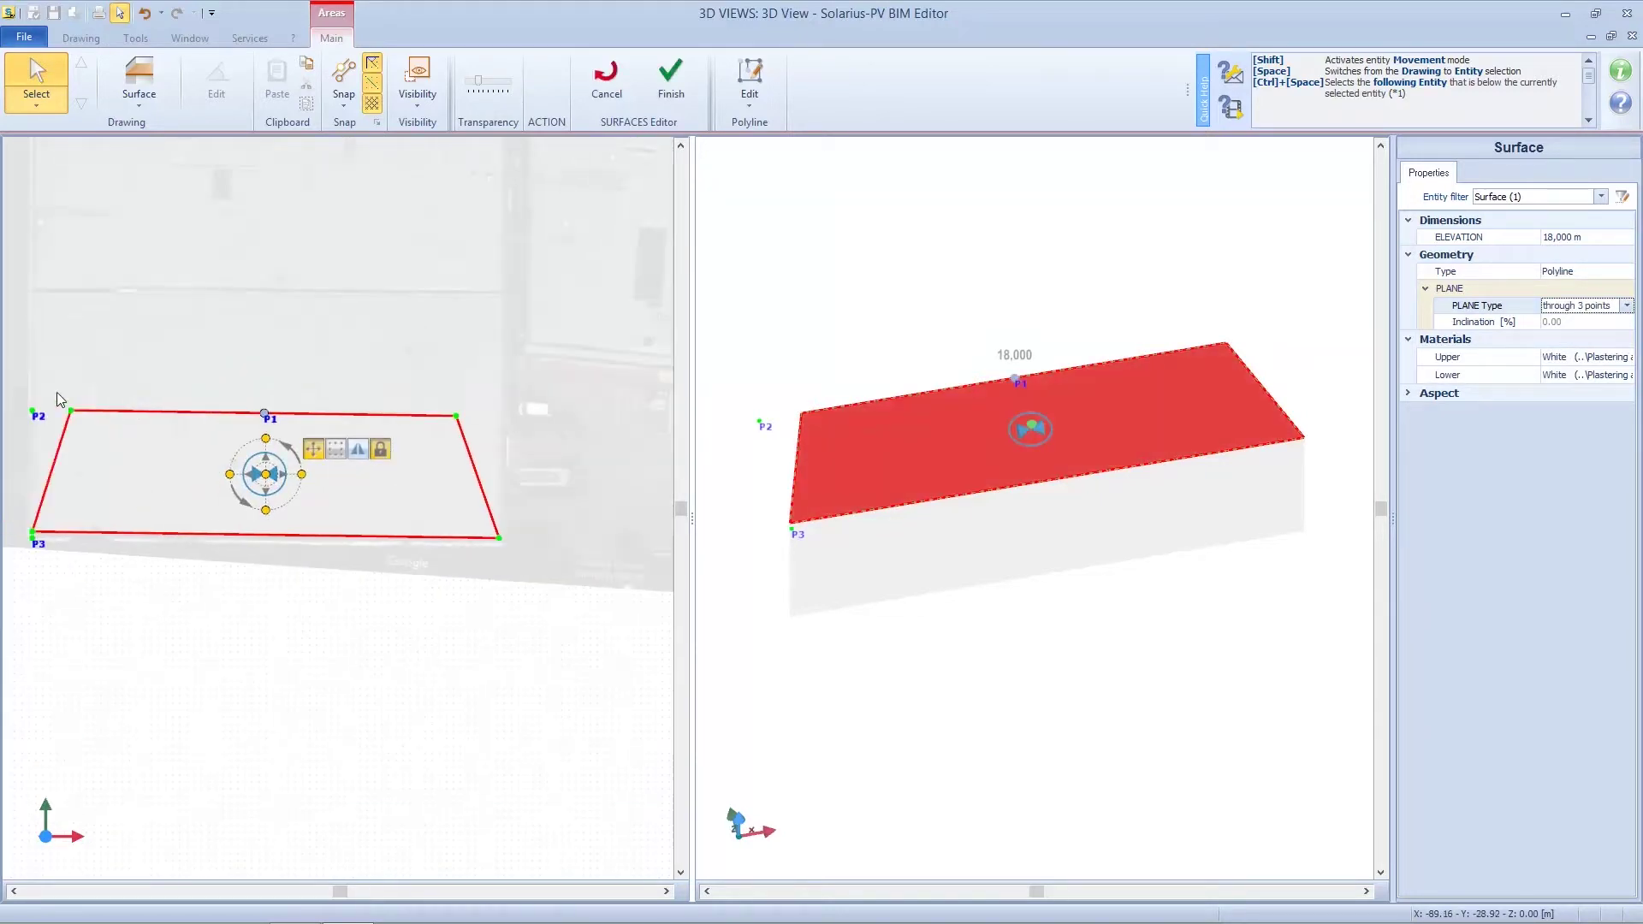
Keep the top-left node on its corner and move reference point P2 to the bottom-right corner
click(72, 413)
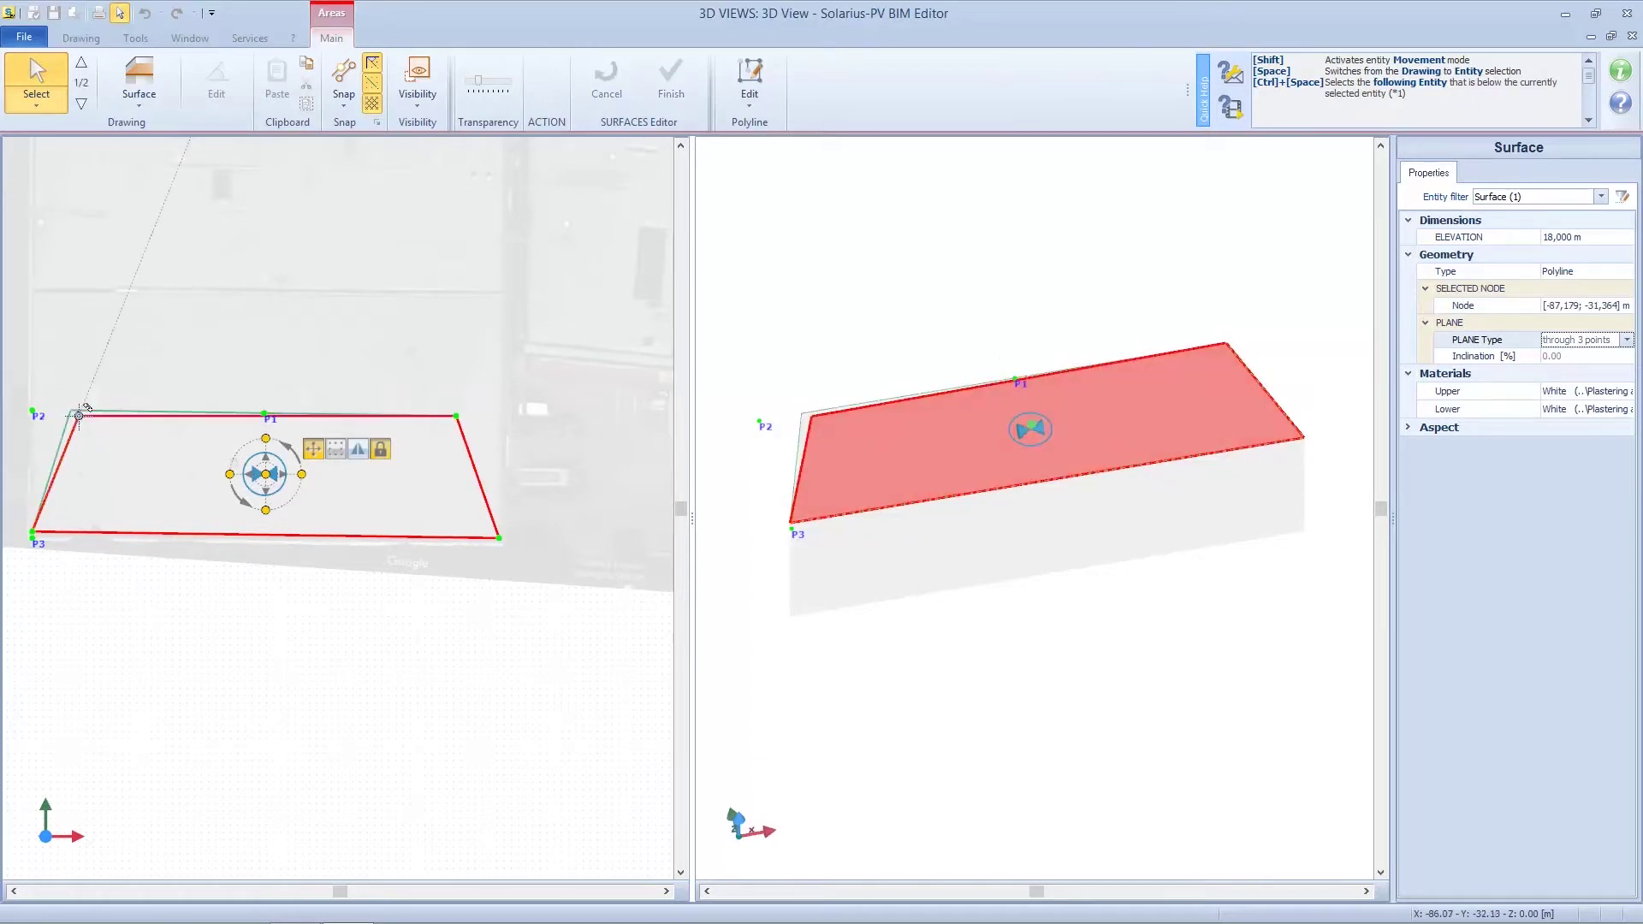
click(71, 410)
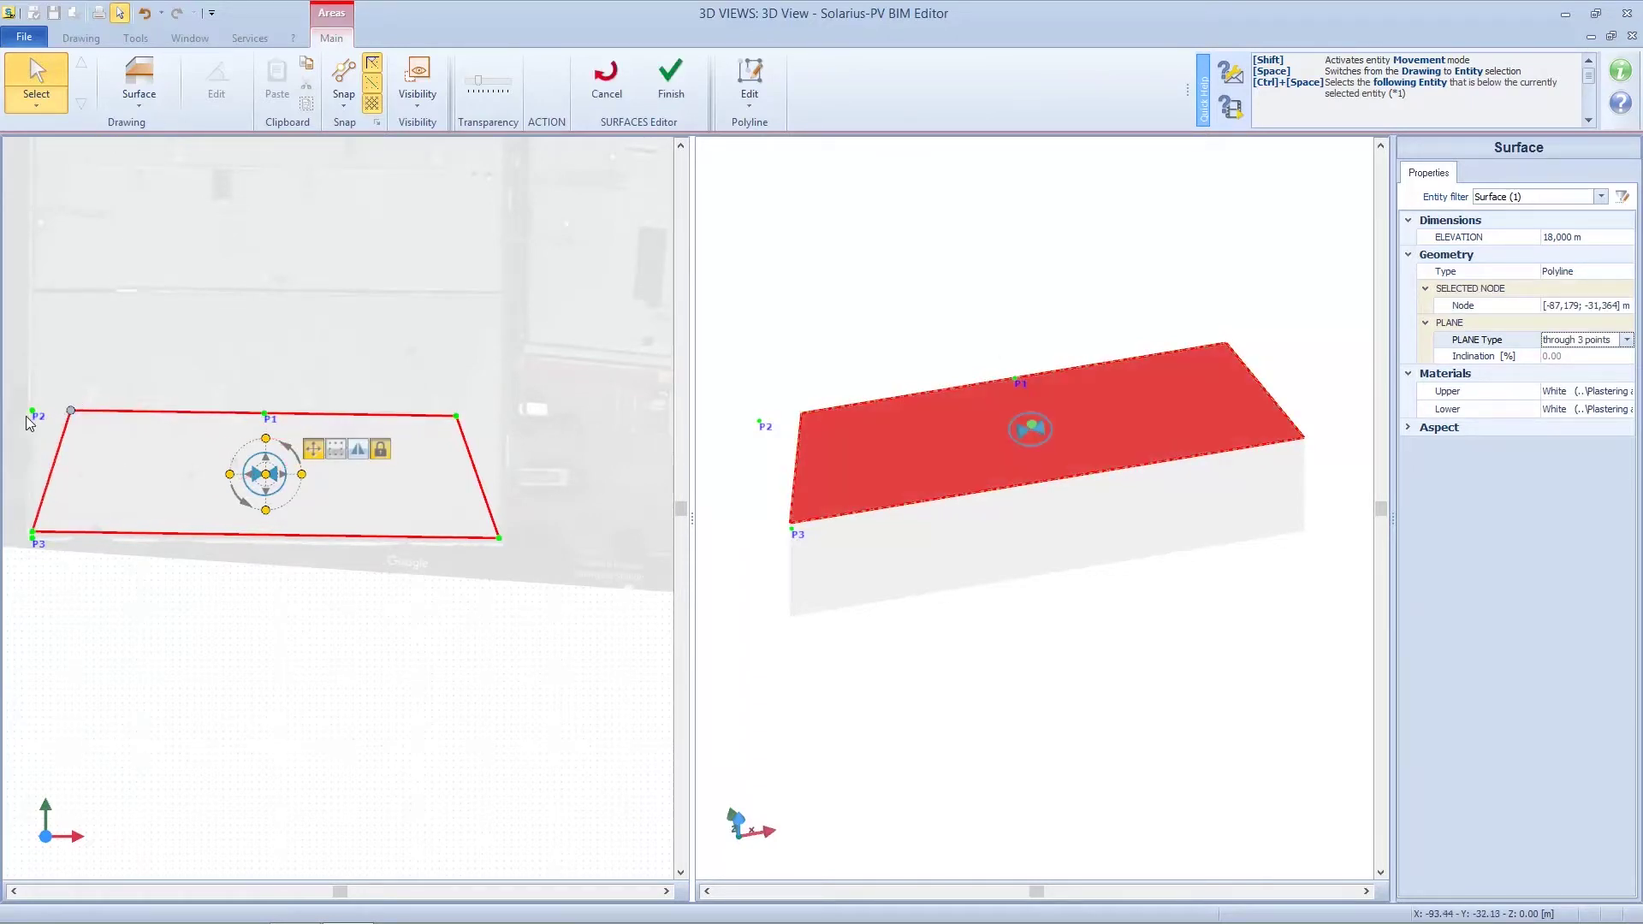
click(34, 410)
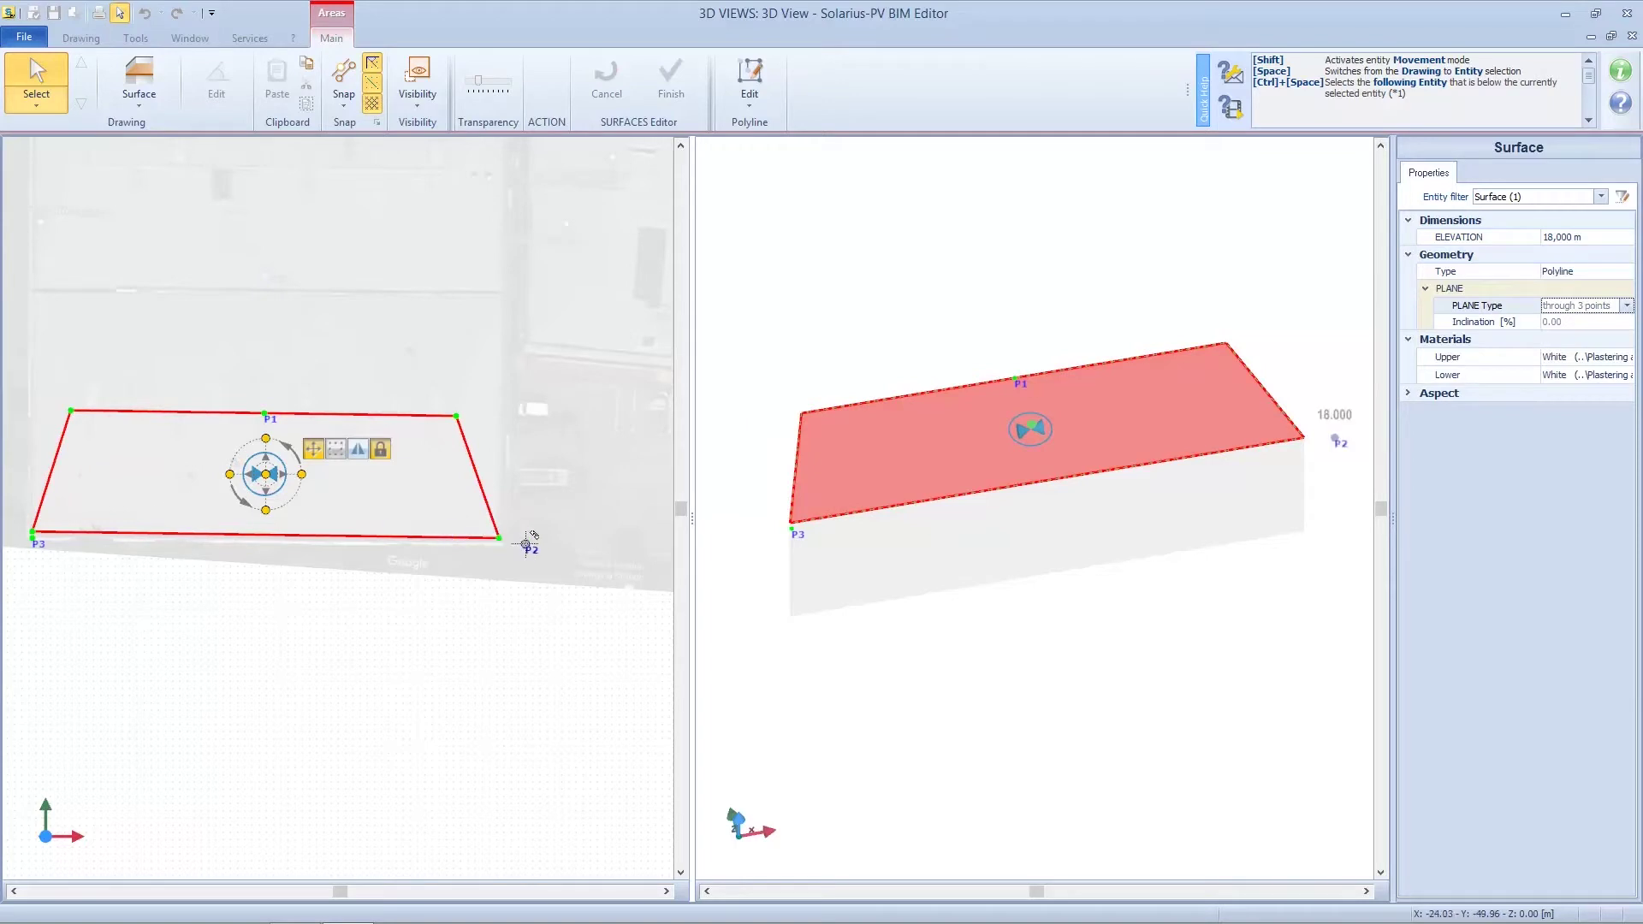
click(499, 539)
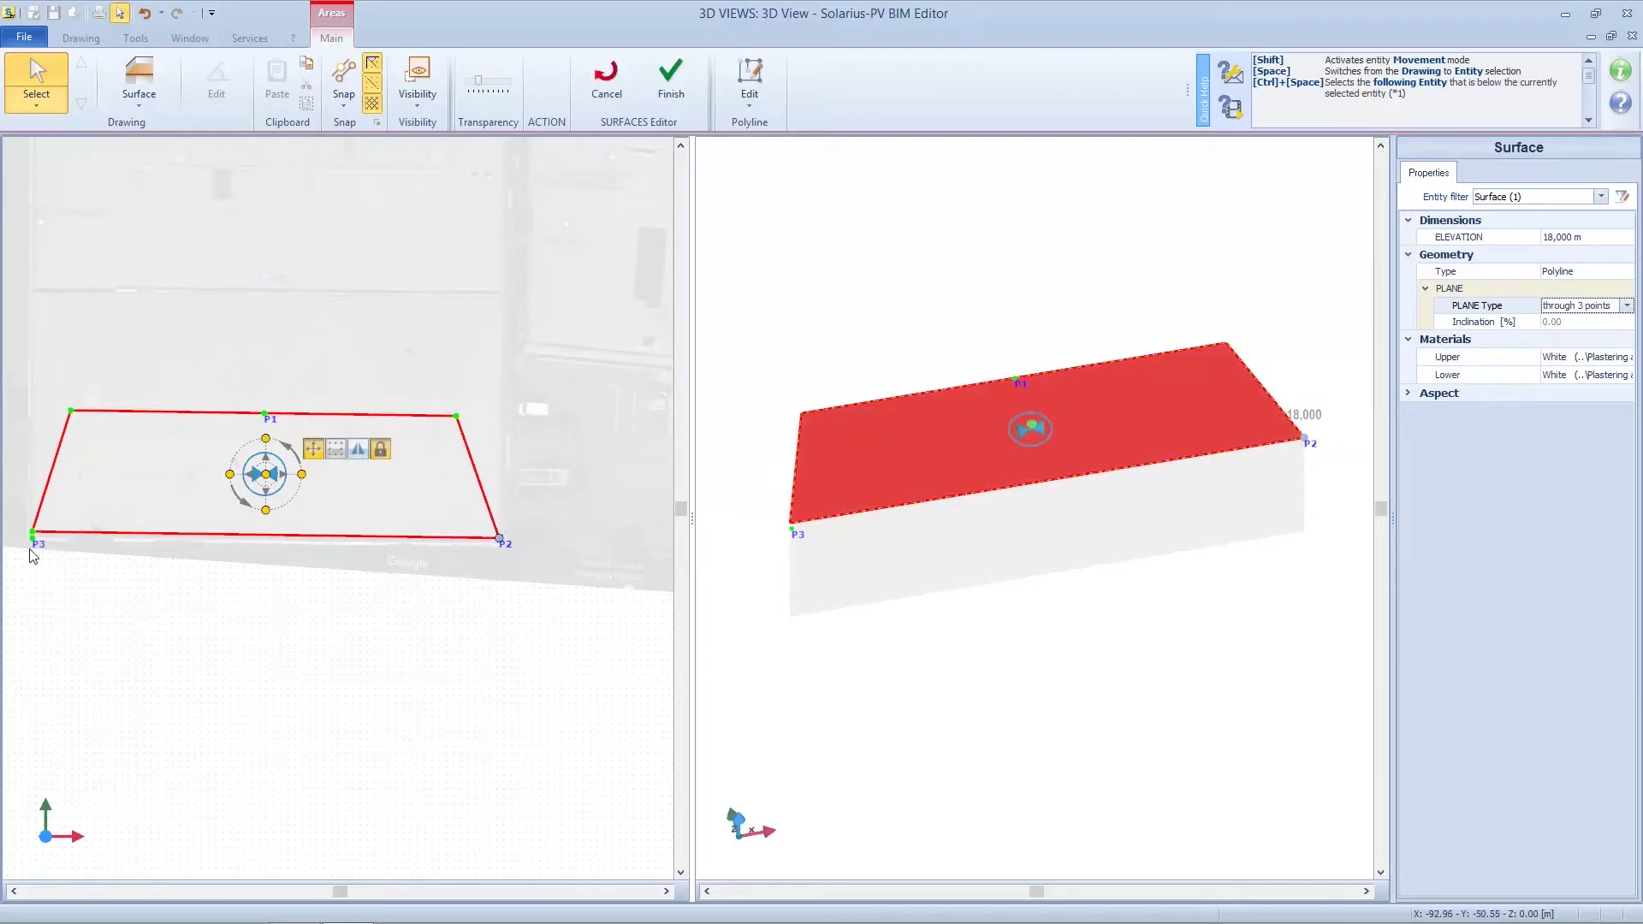
scroll(32, 554, up, 3)
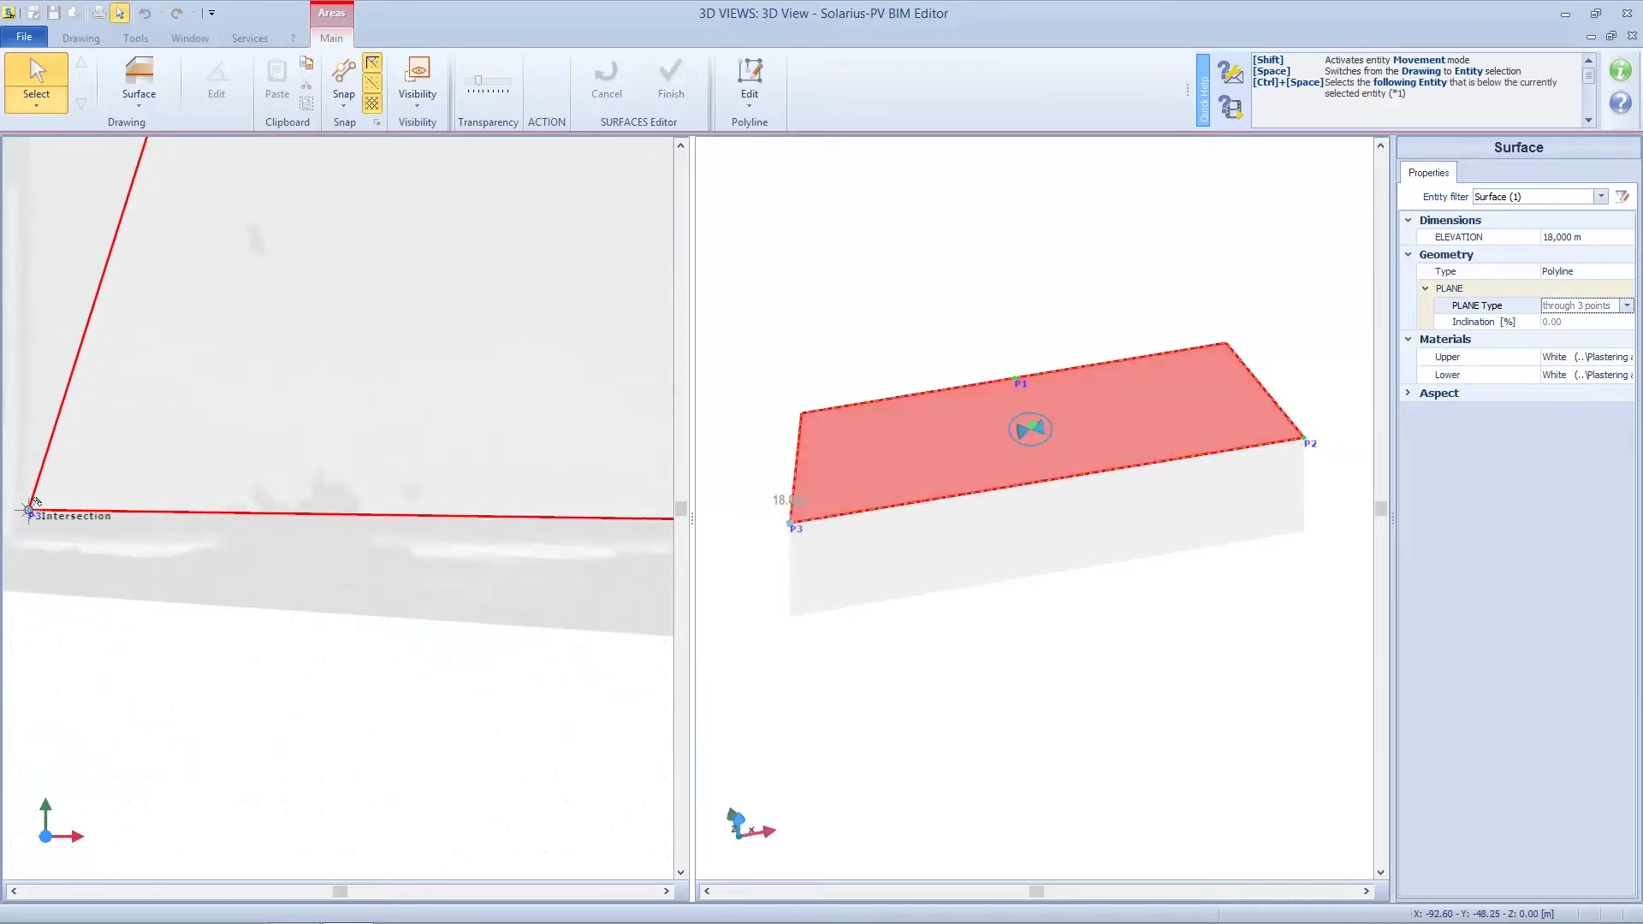
scroll(342, 428, down, 3)
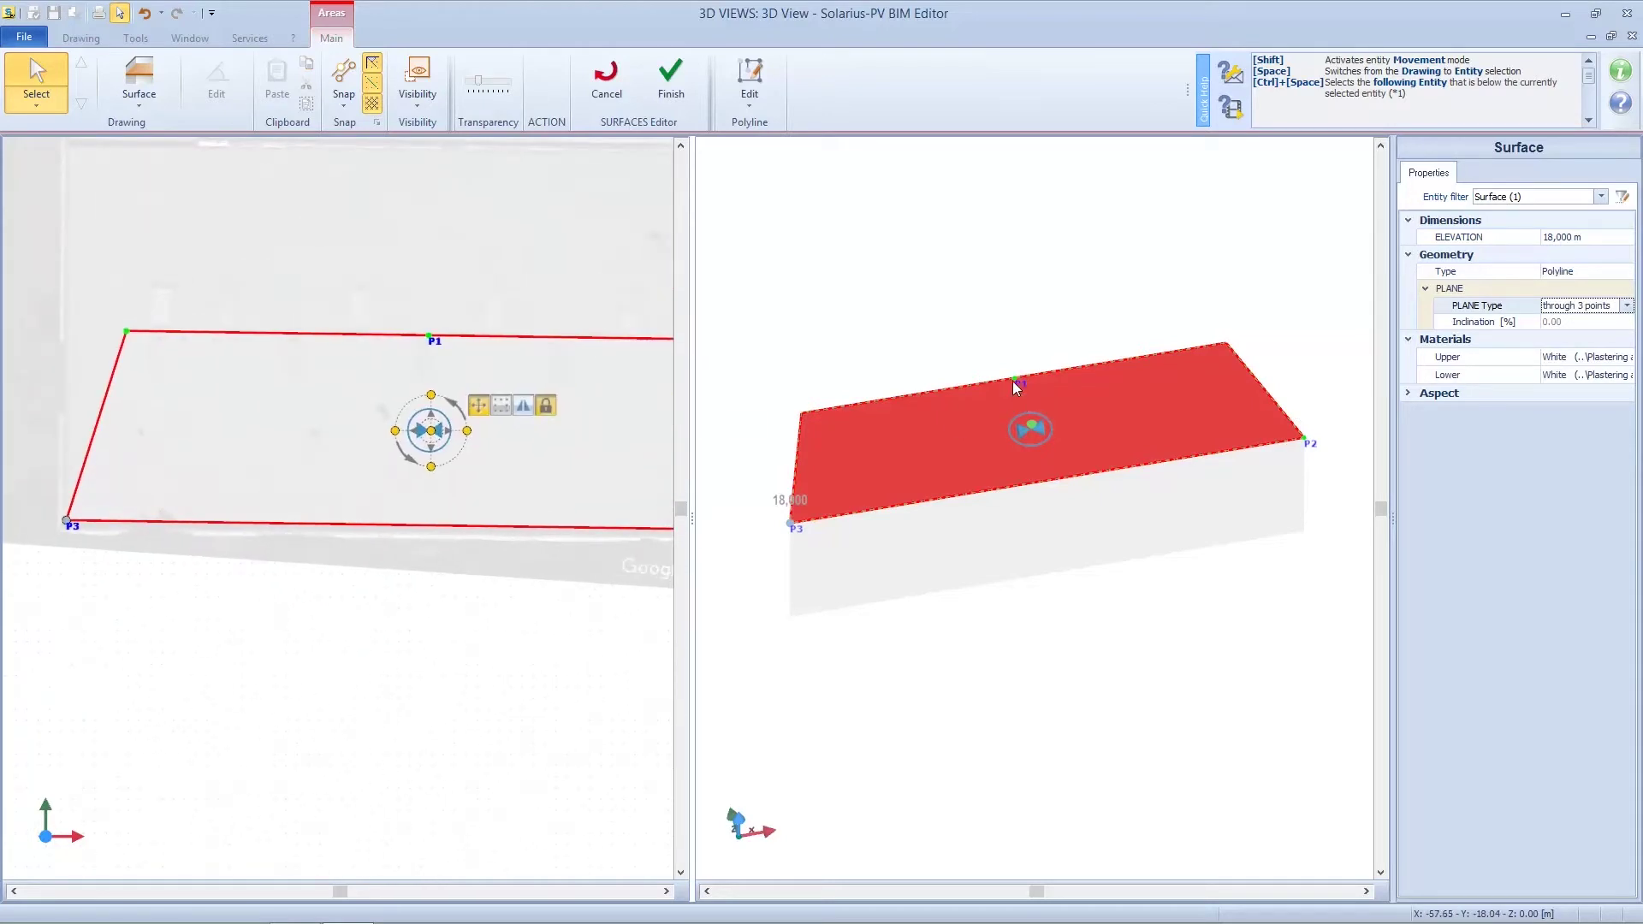
Lift point P1 to 21 m, tilting the roof surface to a 17.75% slope
drag(1018, 376, 1021, 341)
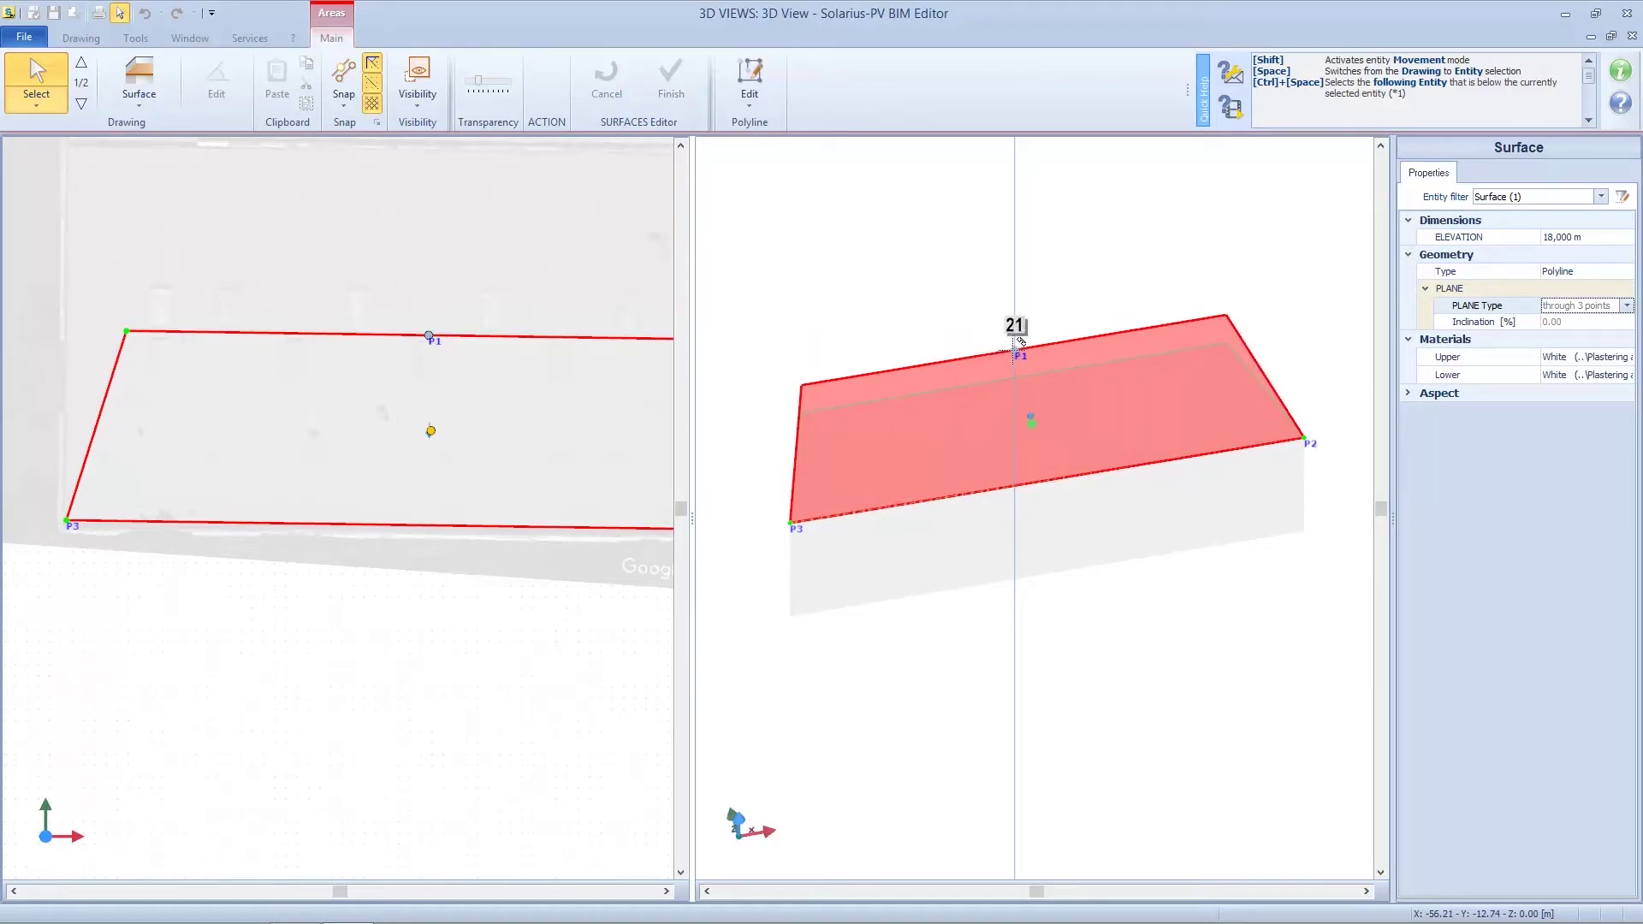
key(Return)
scroll(518, 473, down, 1)
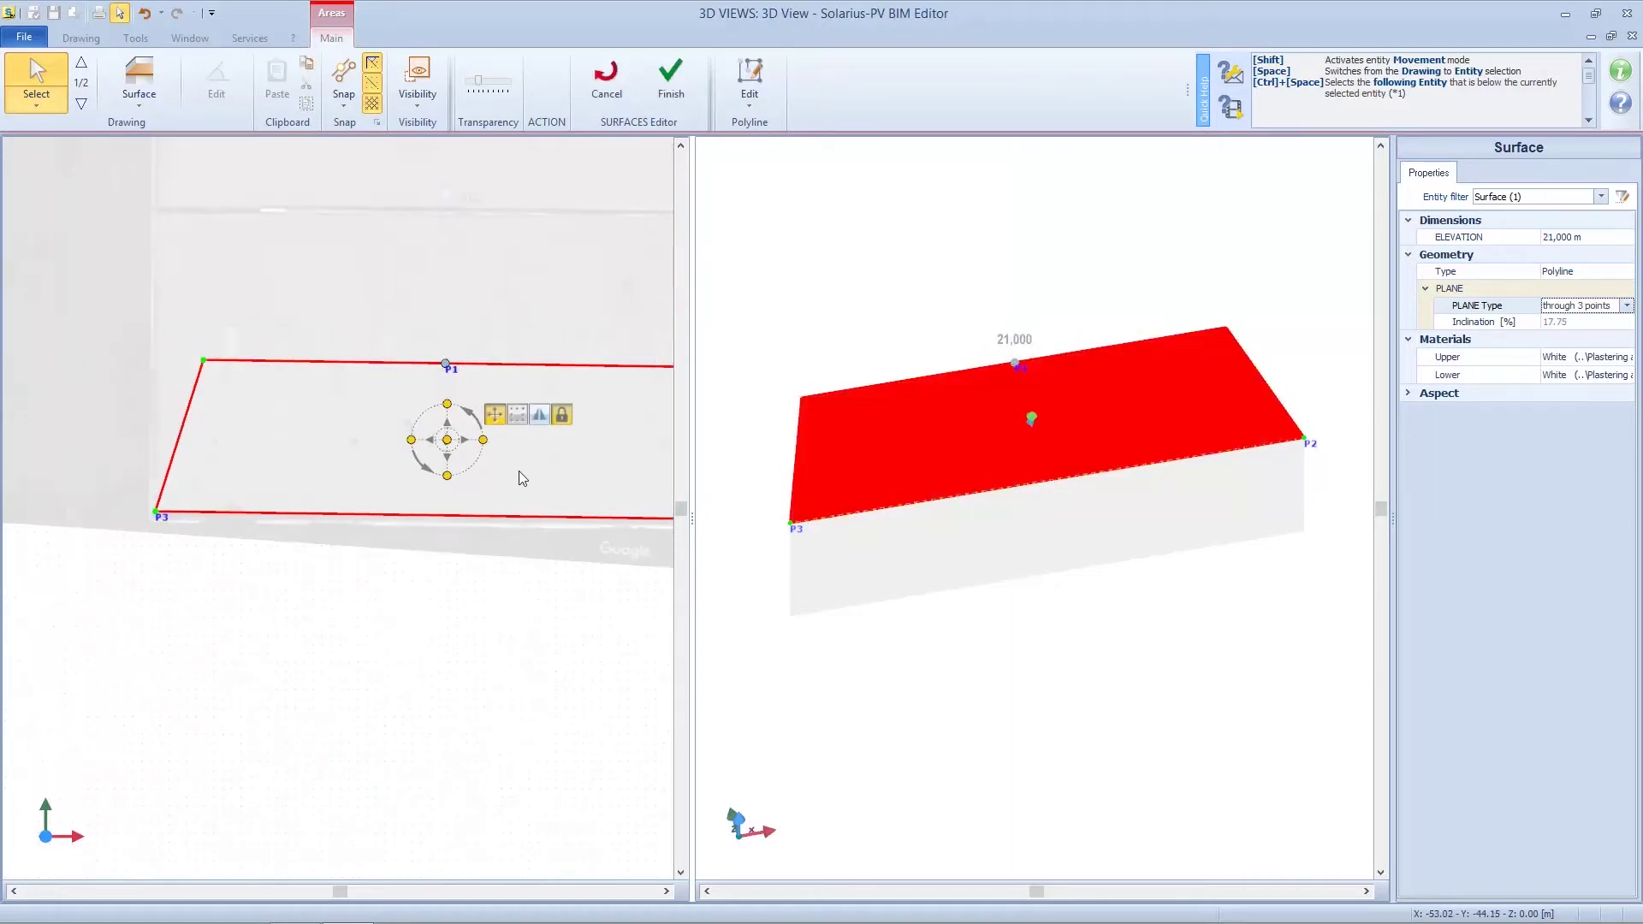
middle_drag(1025, 486, 1014, 573)
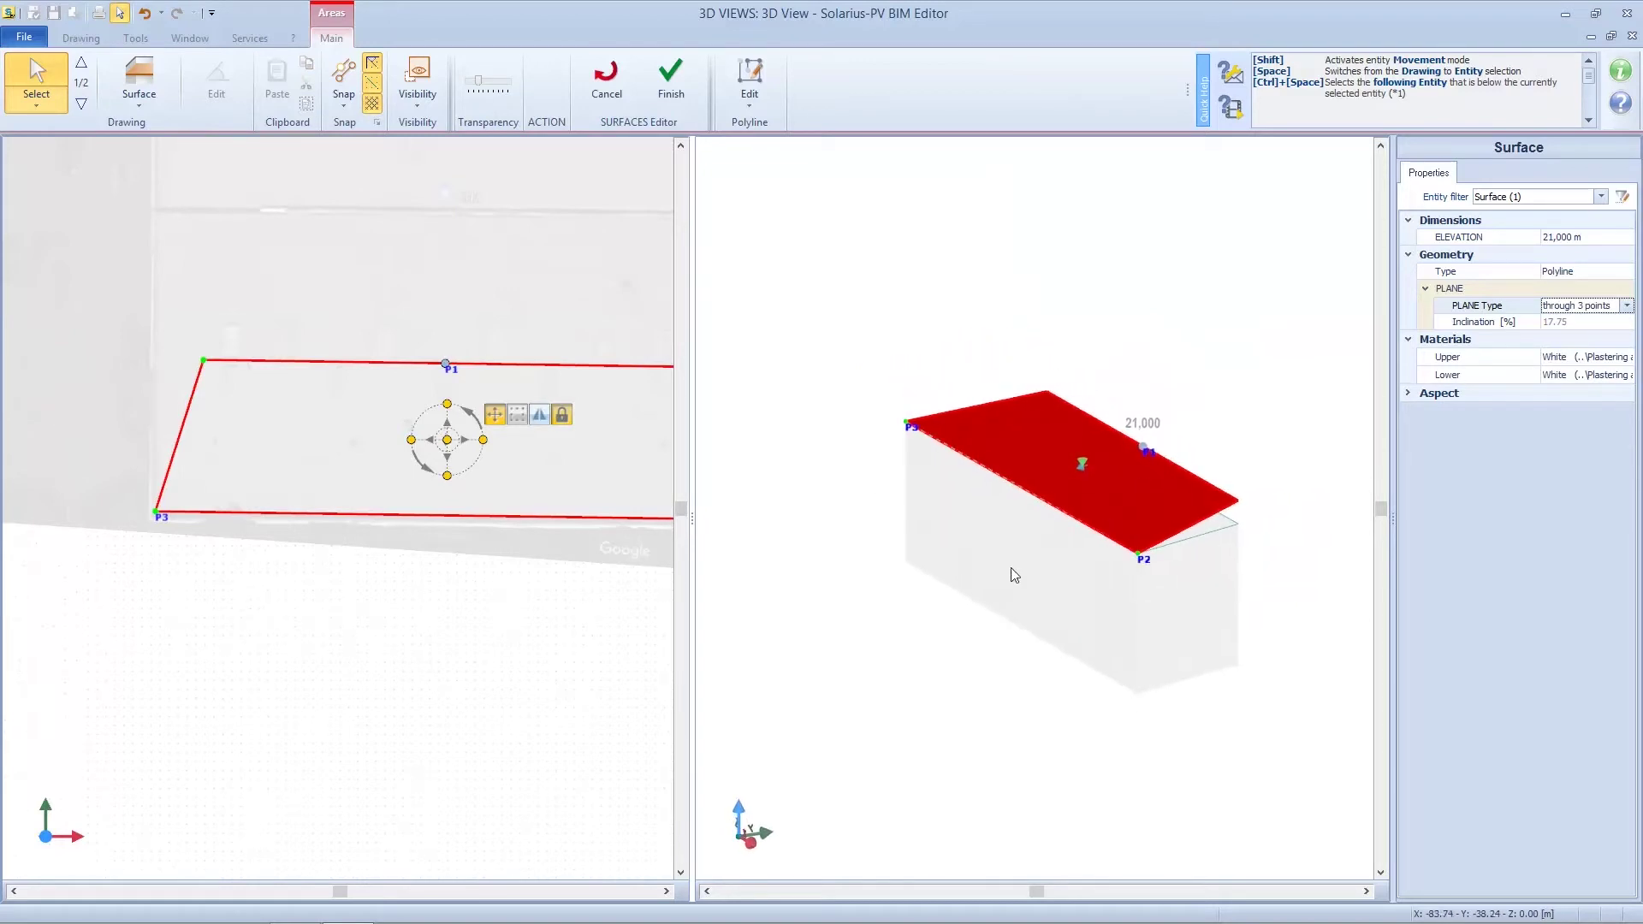
middle_drag(496, 510, 470, 565)
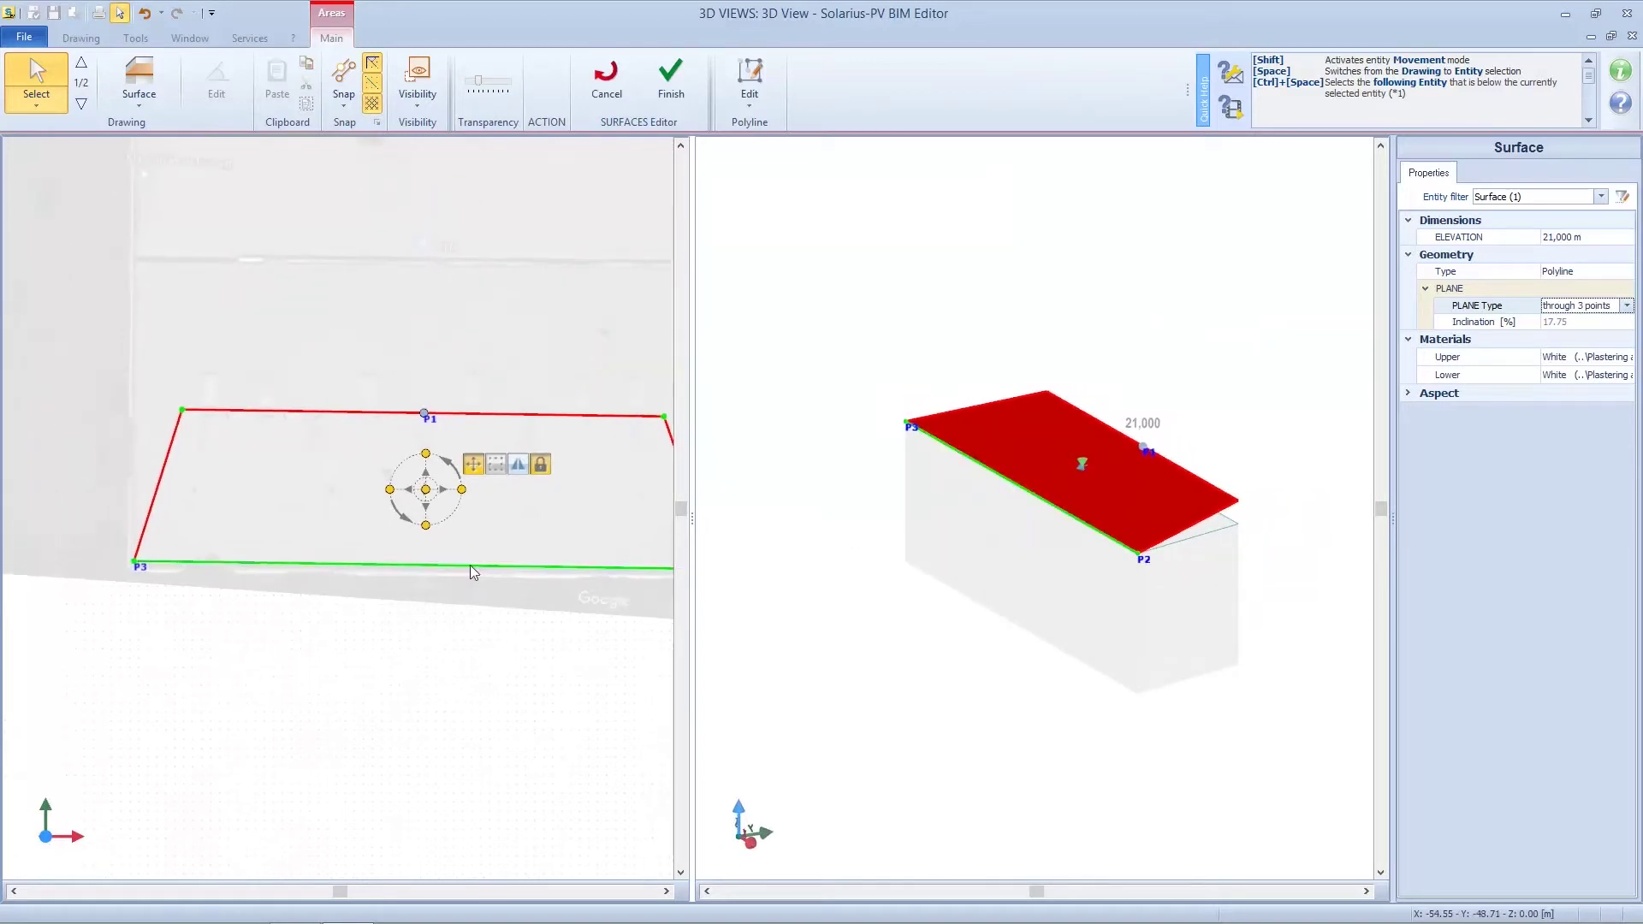
Draw a vertical enclosure through the four roof corners and close it into a loop
click(151, 110)
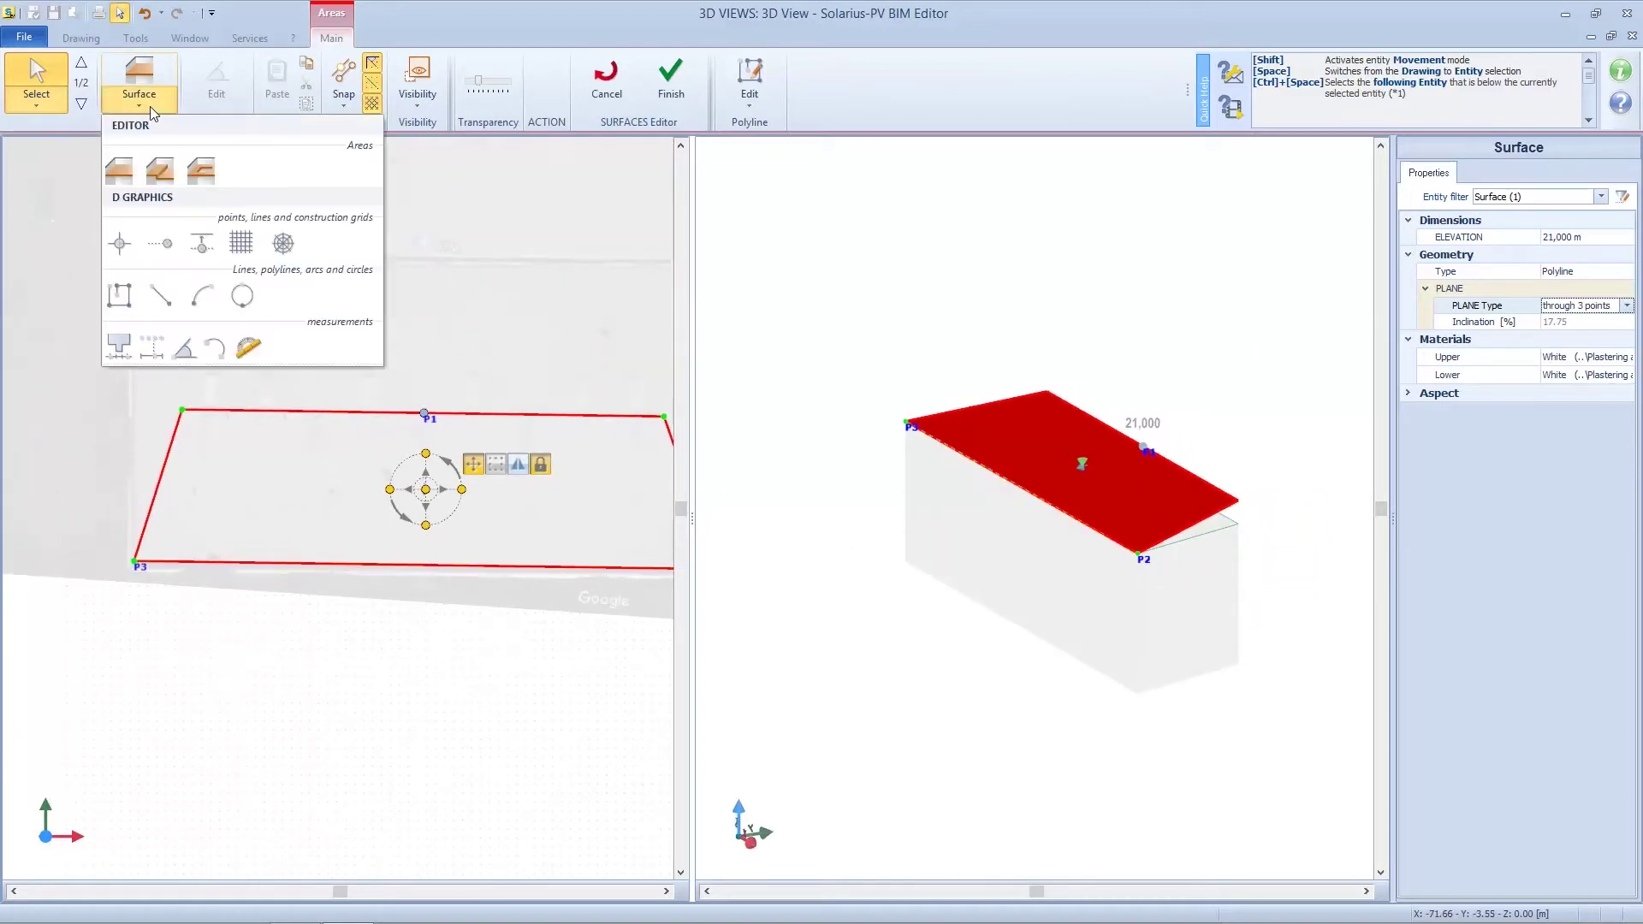
click(160, 169)
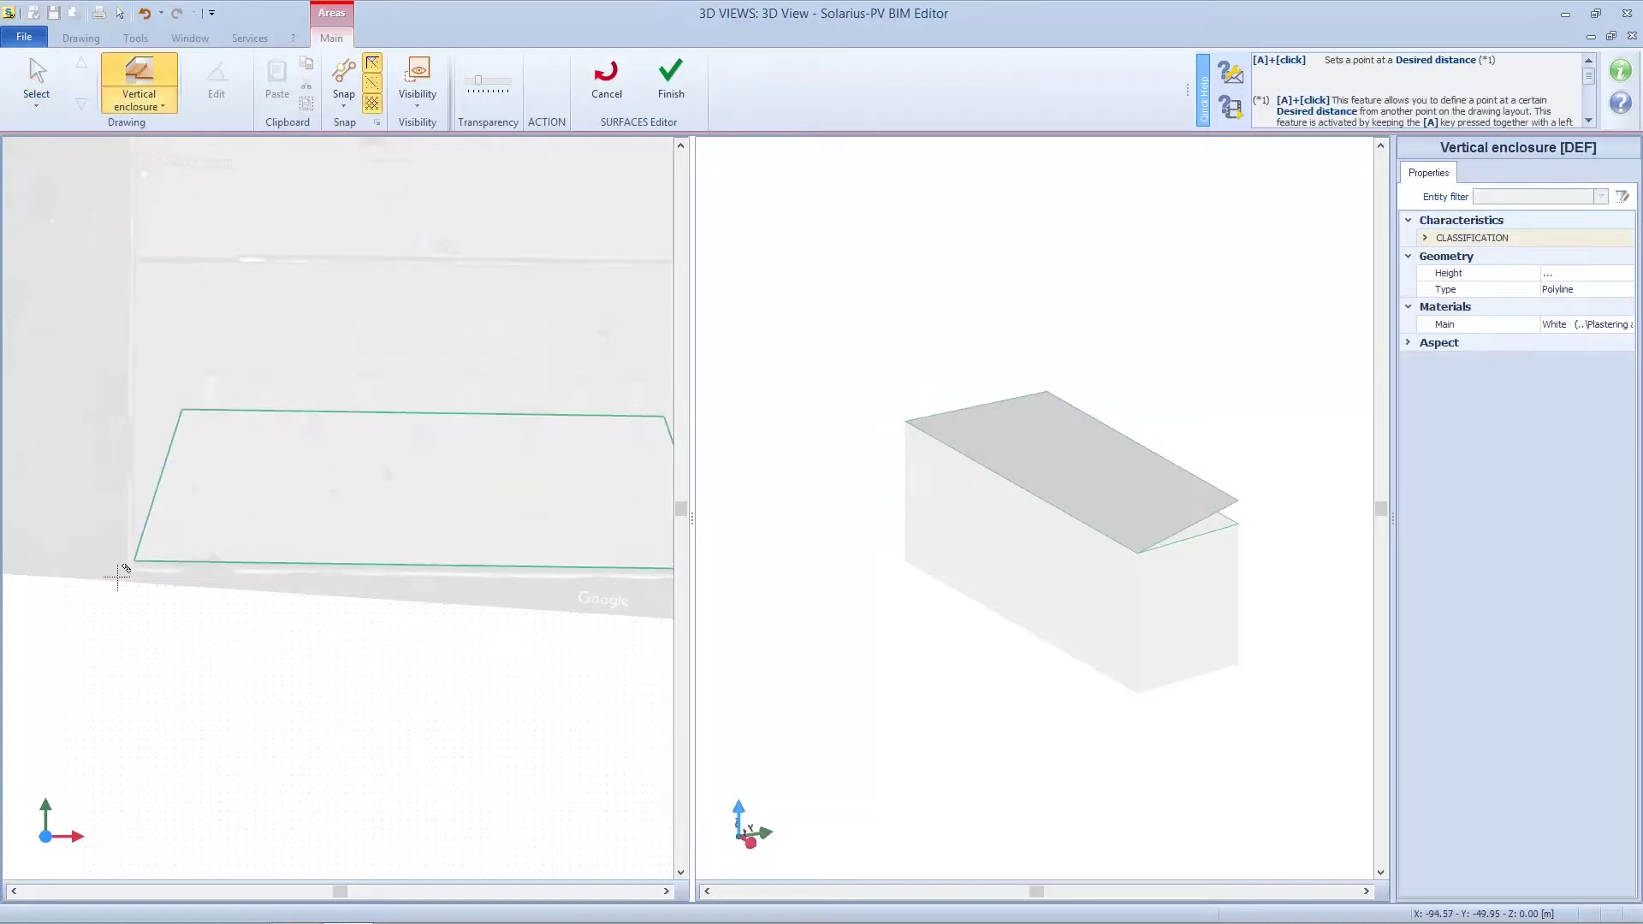
click(134, 561)
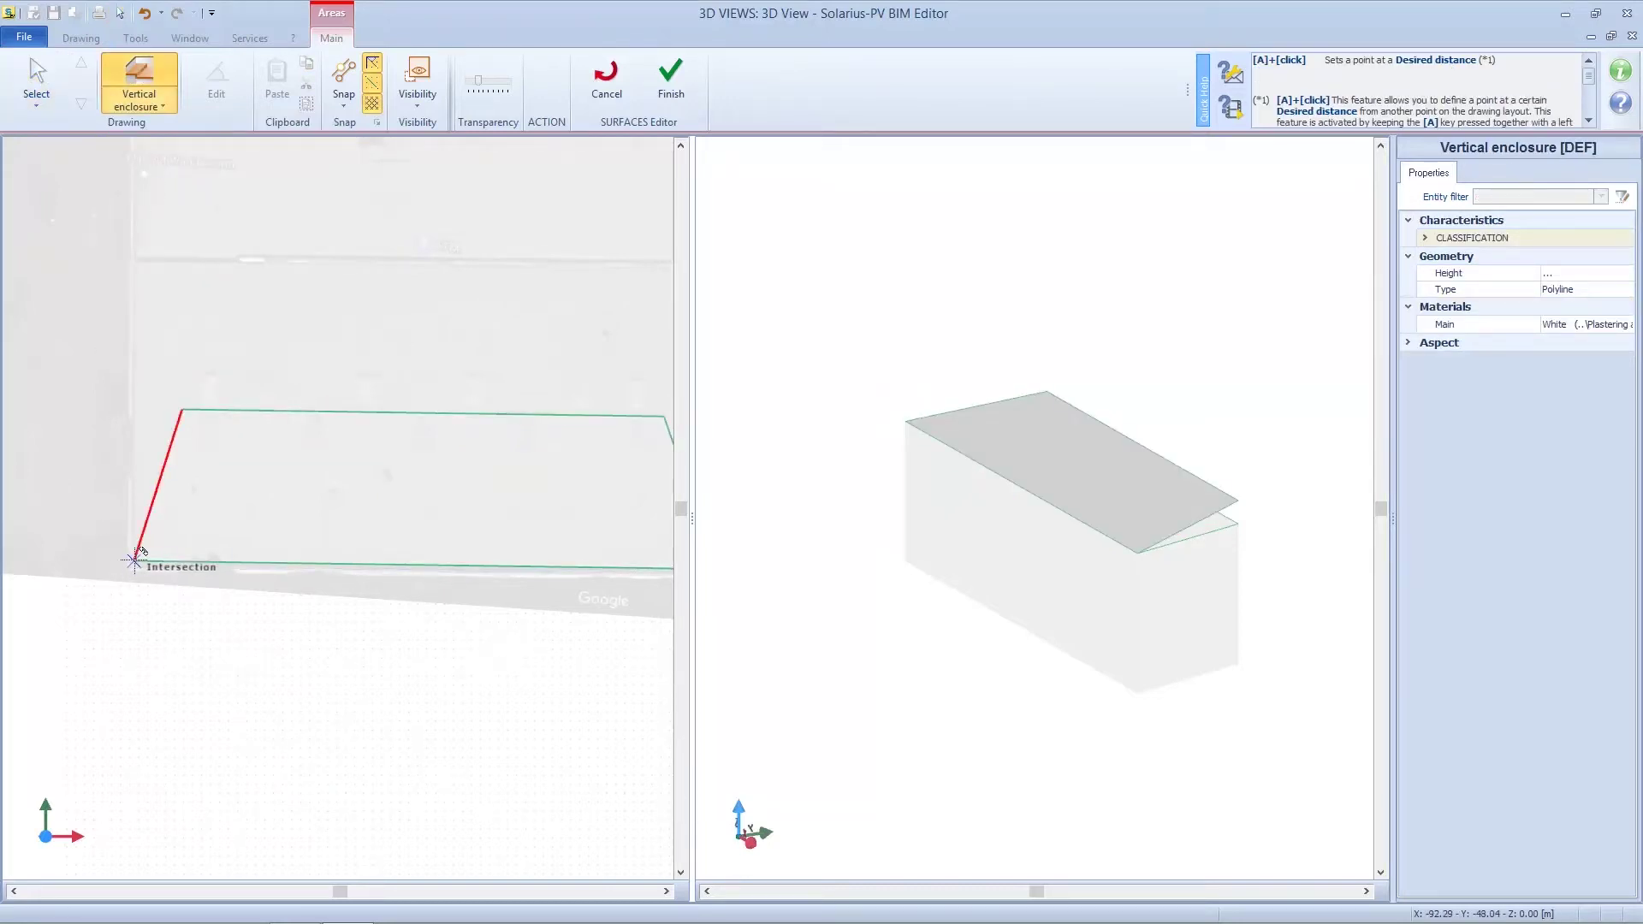
click(182, 409)
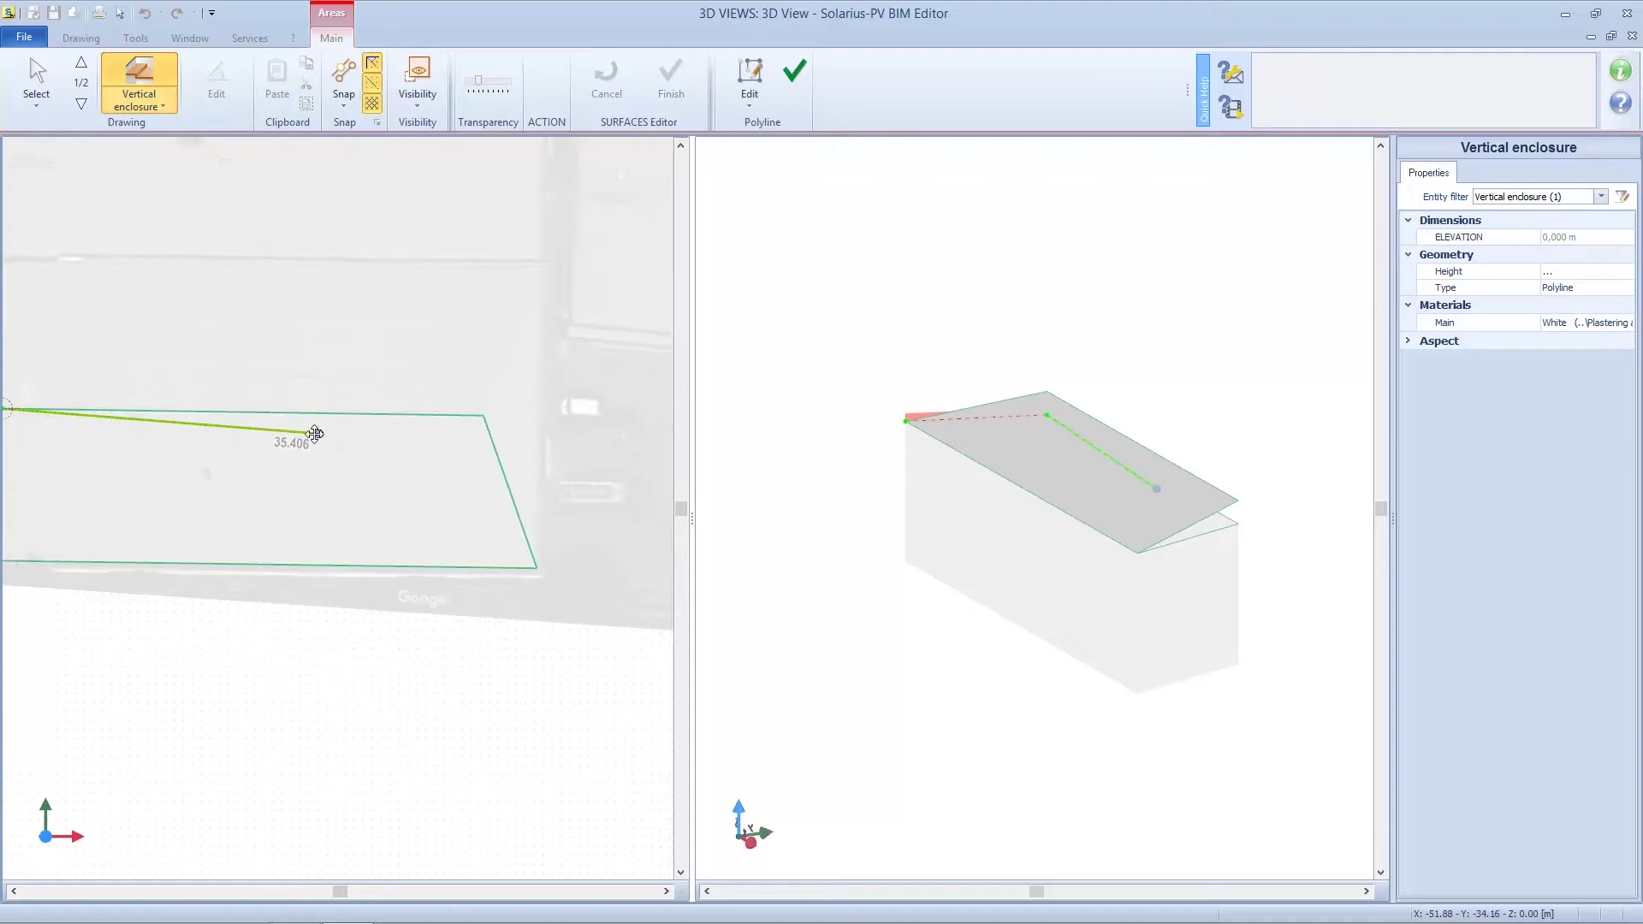
click(478, 409)
click(531, 561)
right_click(531, 561)
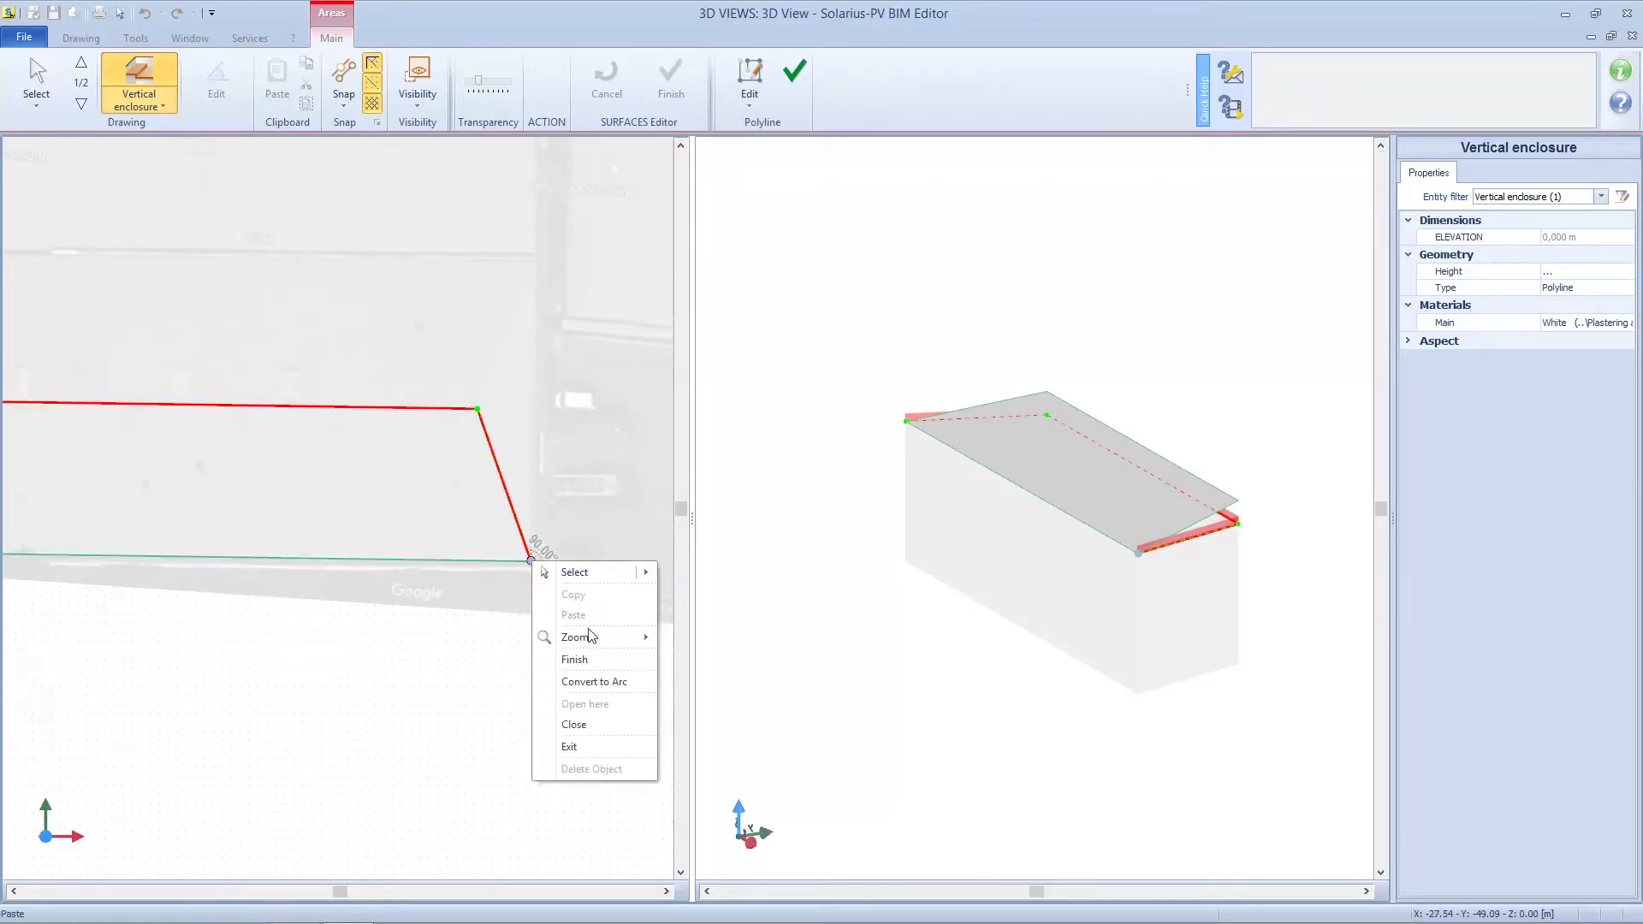
click(592, 716)
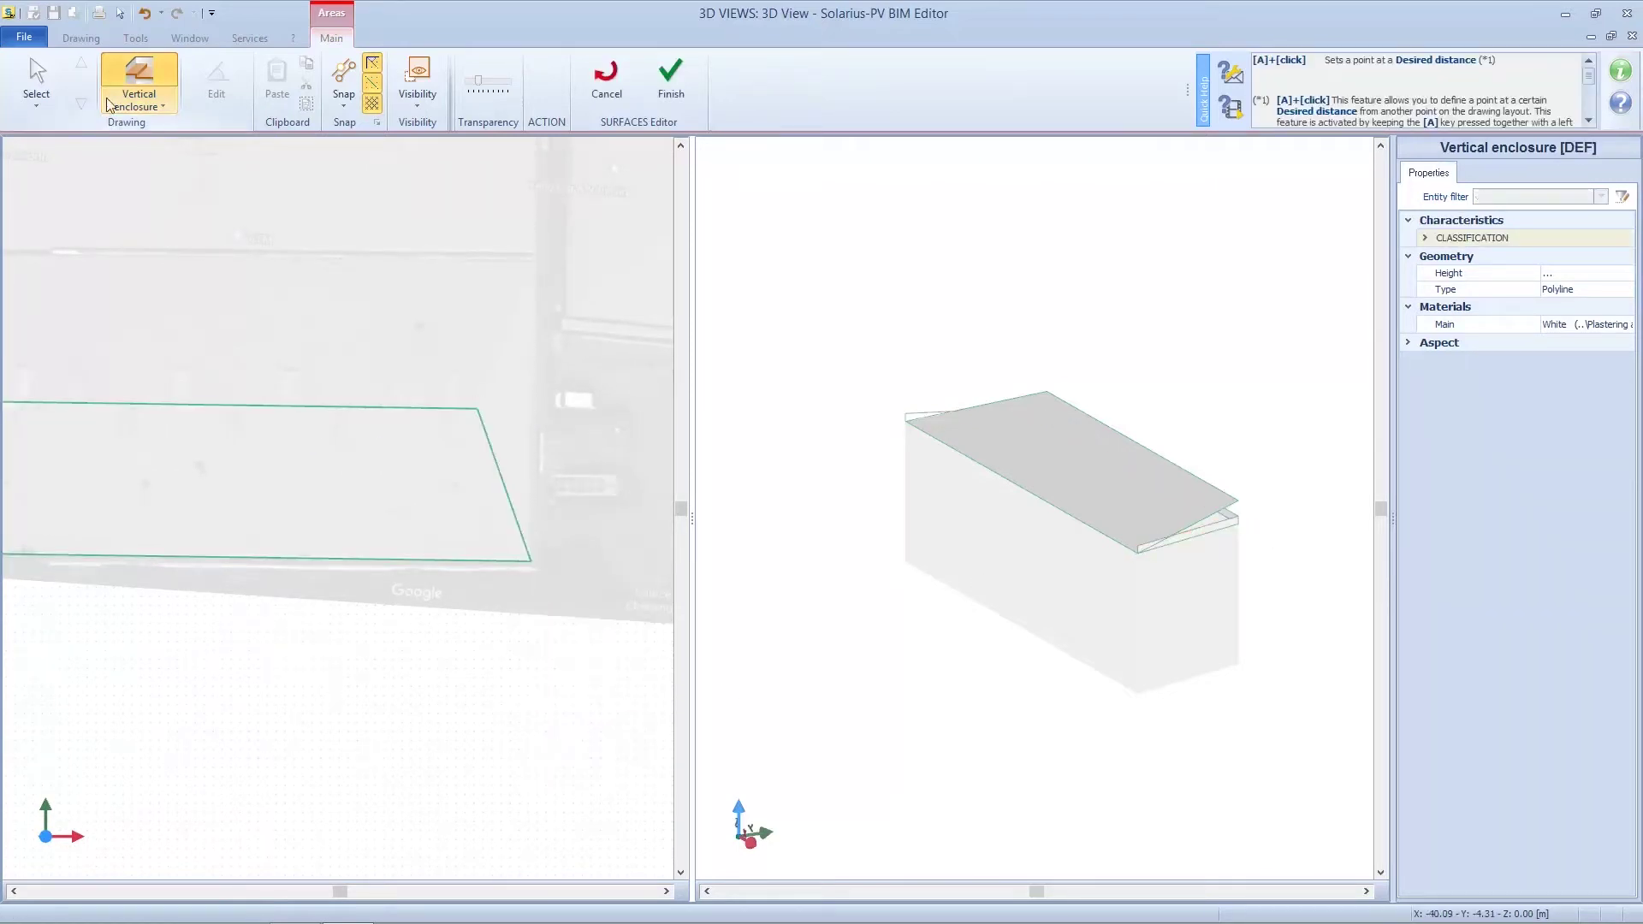
click(43, 76)
Select the vertical enclosure, lower one corner node to 0,001 m and raise another to about 3 m
scroll(1165, 556, up, 5)
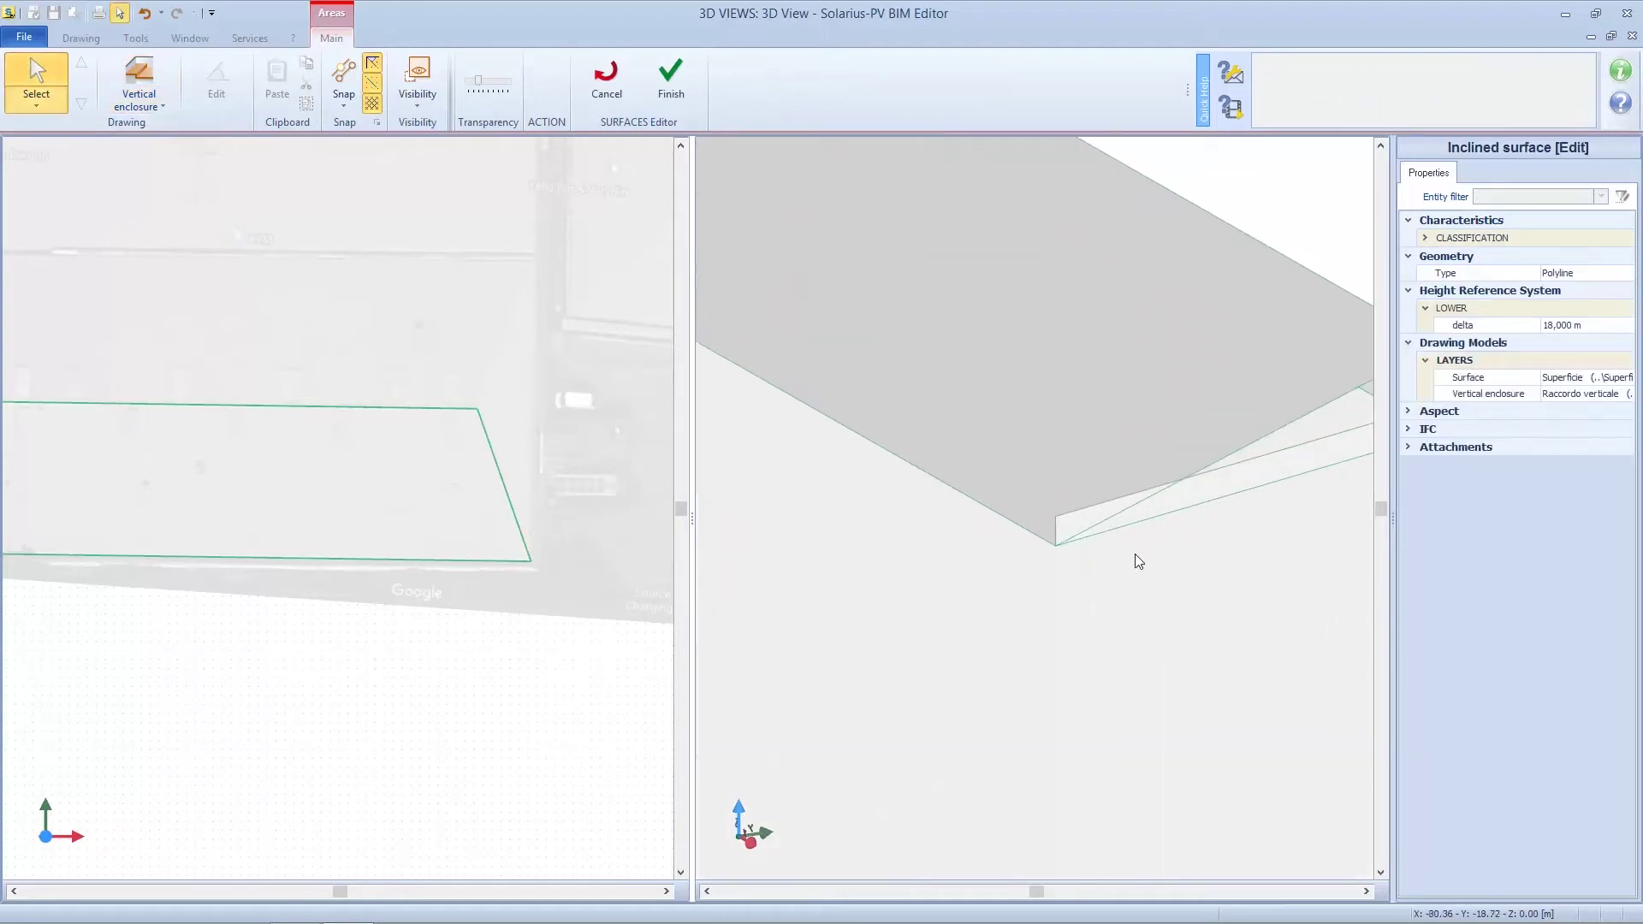
click(1060, 537)
click(1057, 542)
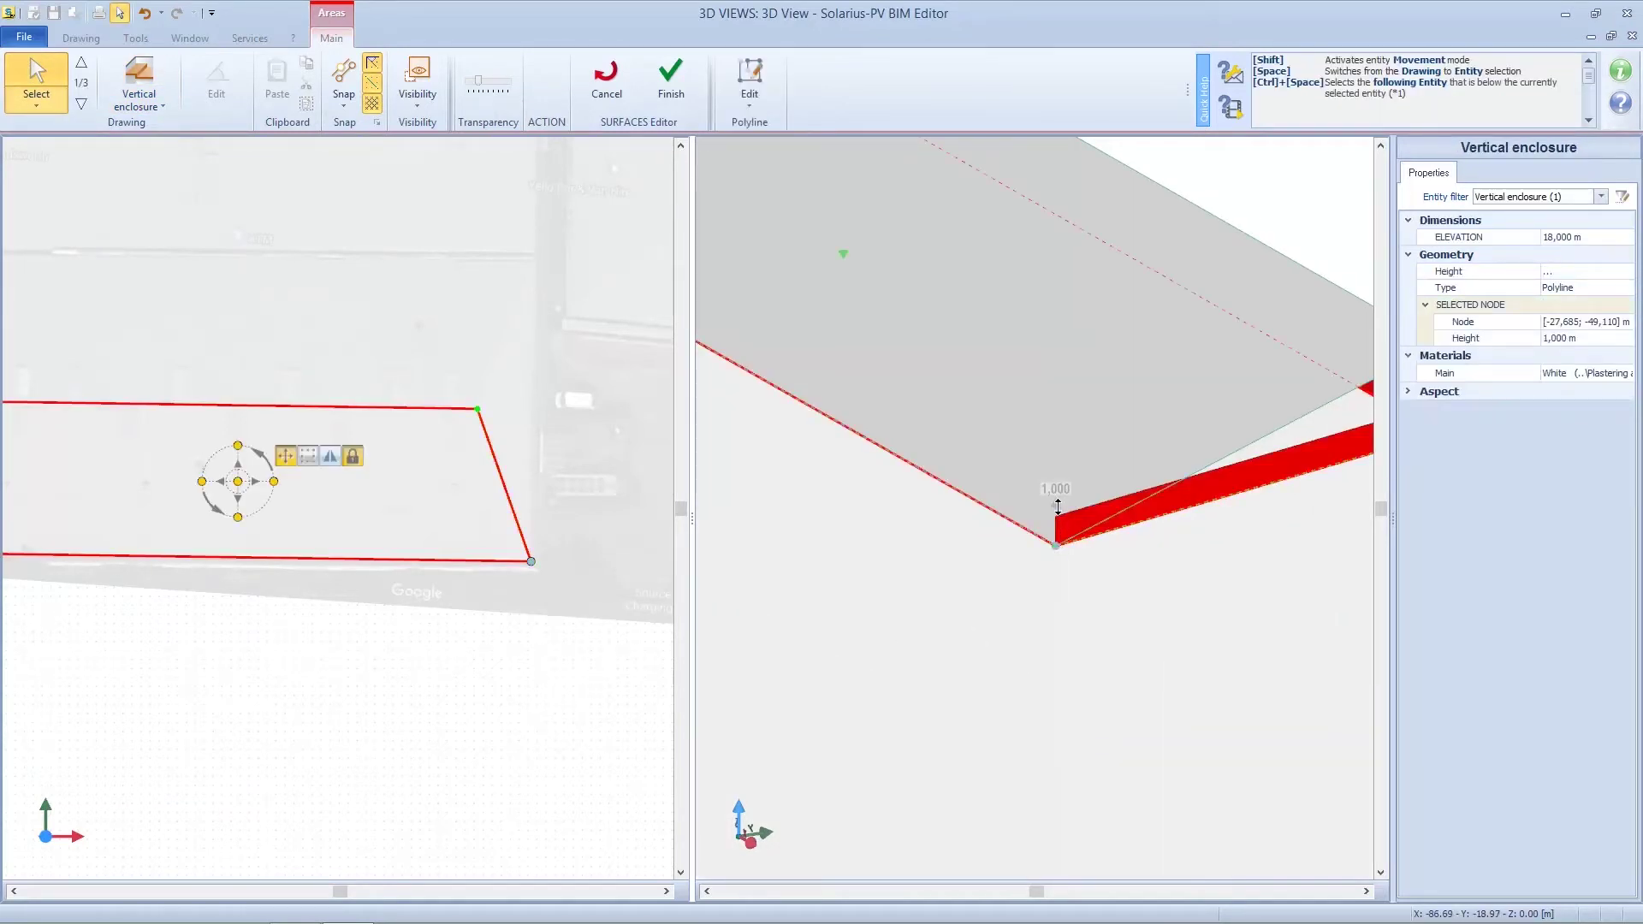
drag(1058, 506, 1055, 542)
middle_drag(1250, 433, 1181, 519)
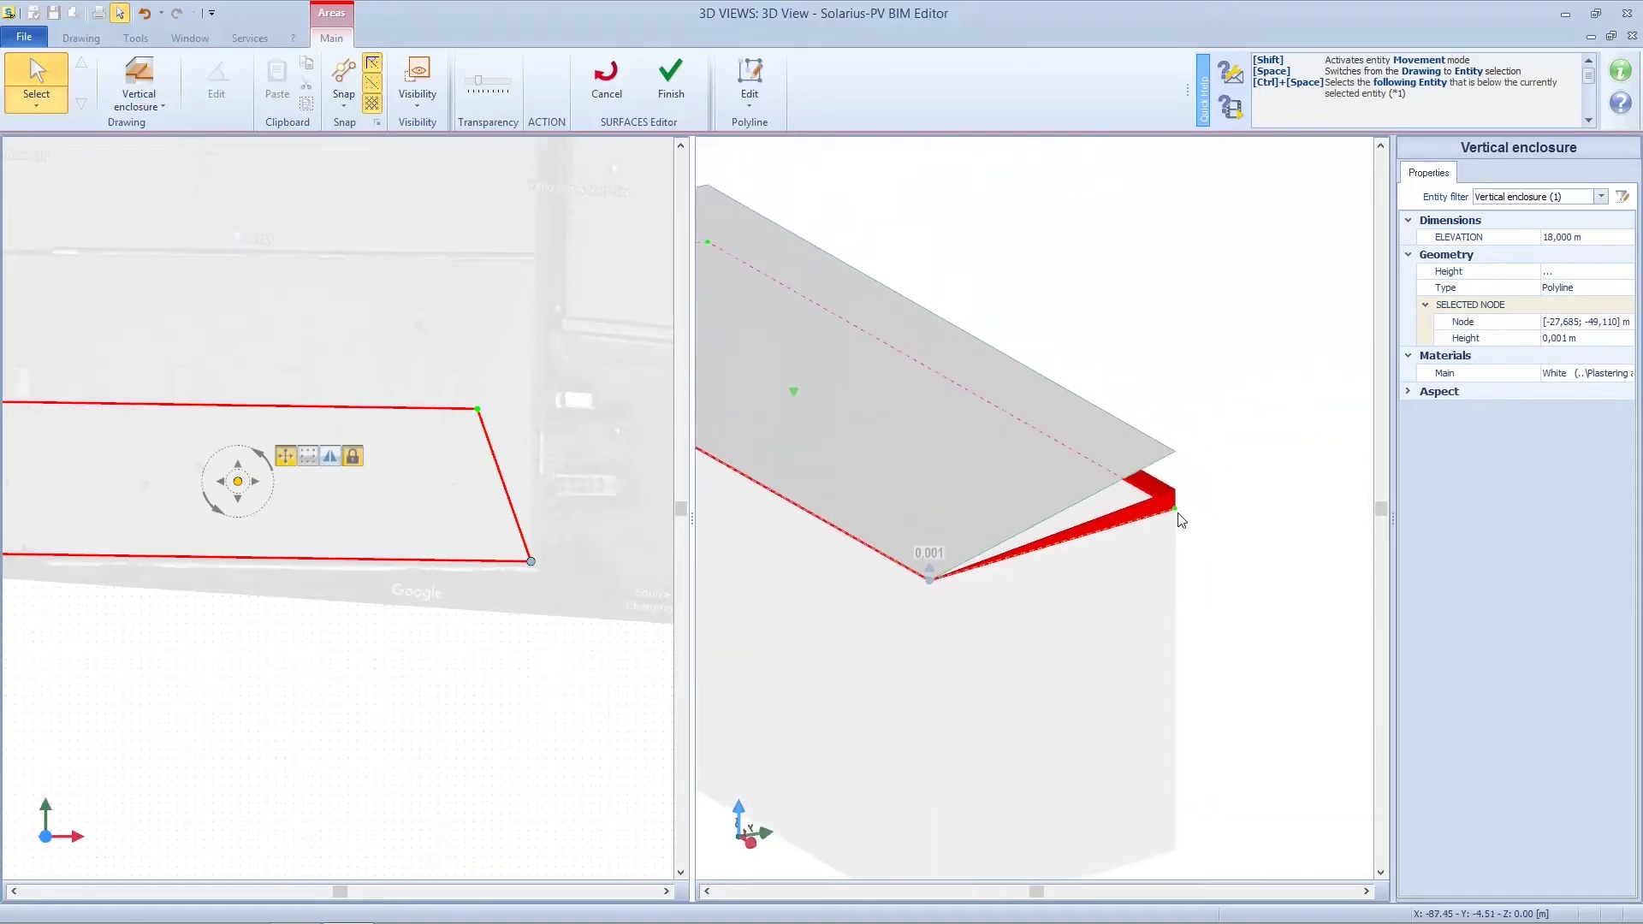
click(1175, 509)
drag(1174, 479, 1176, 446)
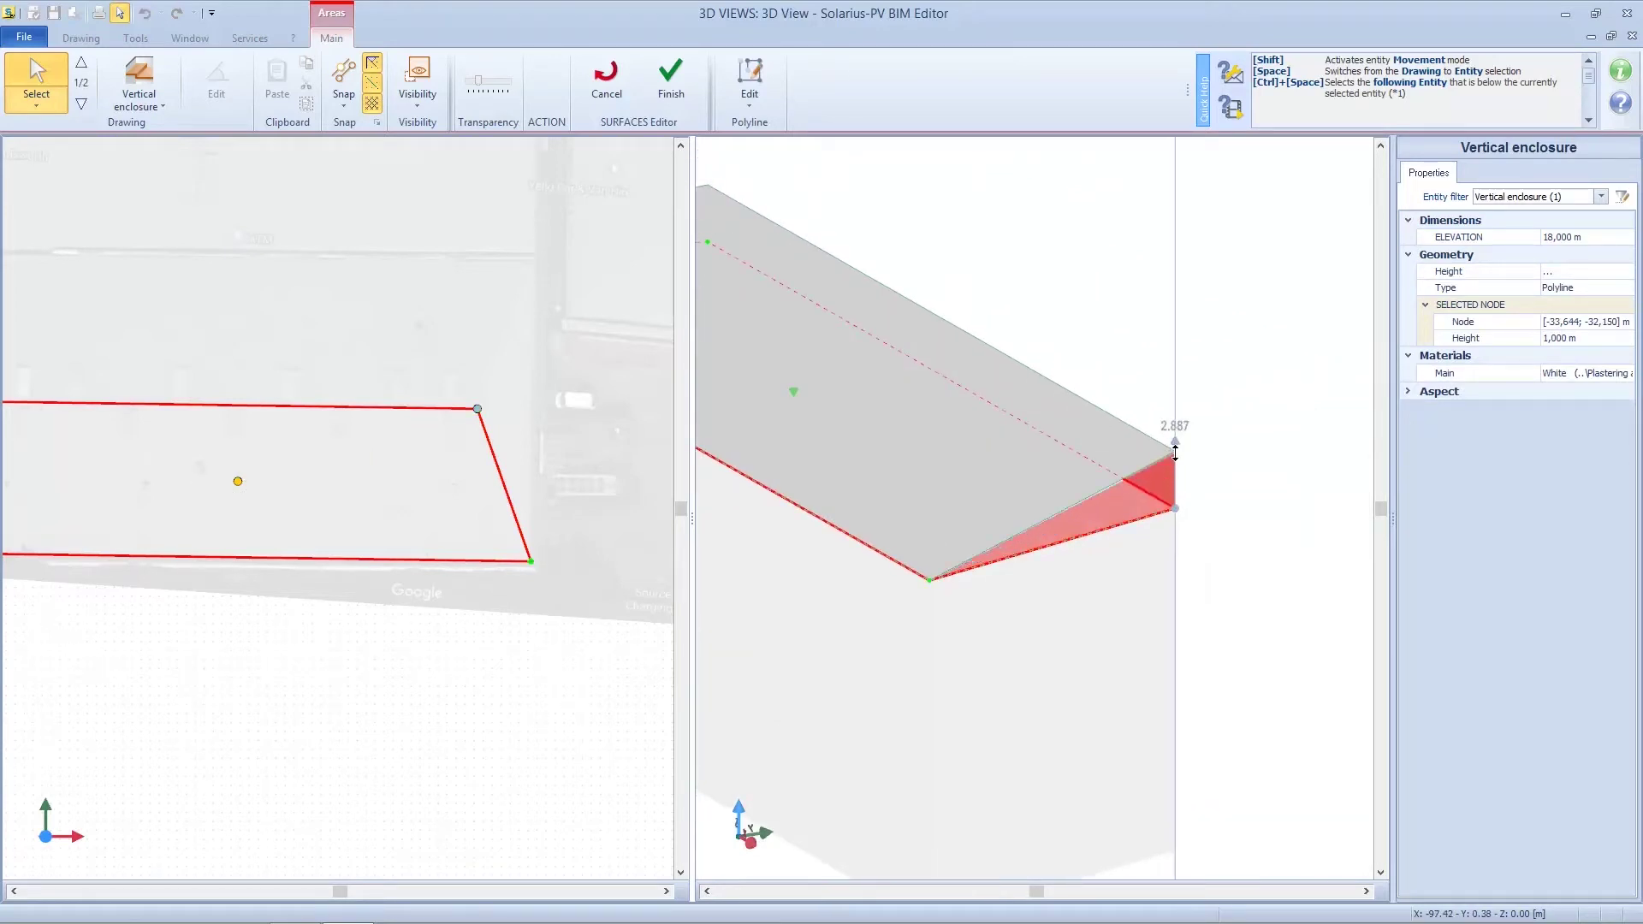
Raise the far corner node to about 3 m, lower the opposite end node to 0,001 m, and finish editing
scroll(1177, 451, down, 3)
middle_drag(919, 402, 906, 455)
scroll(890, 507, up, 3)
scroll(892, 484, up, 2)
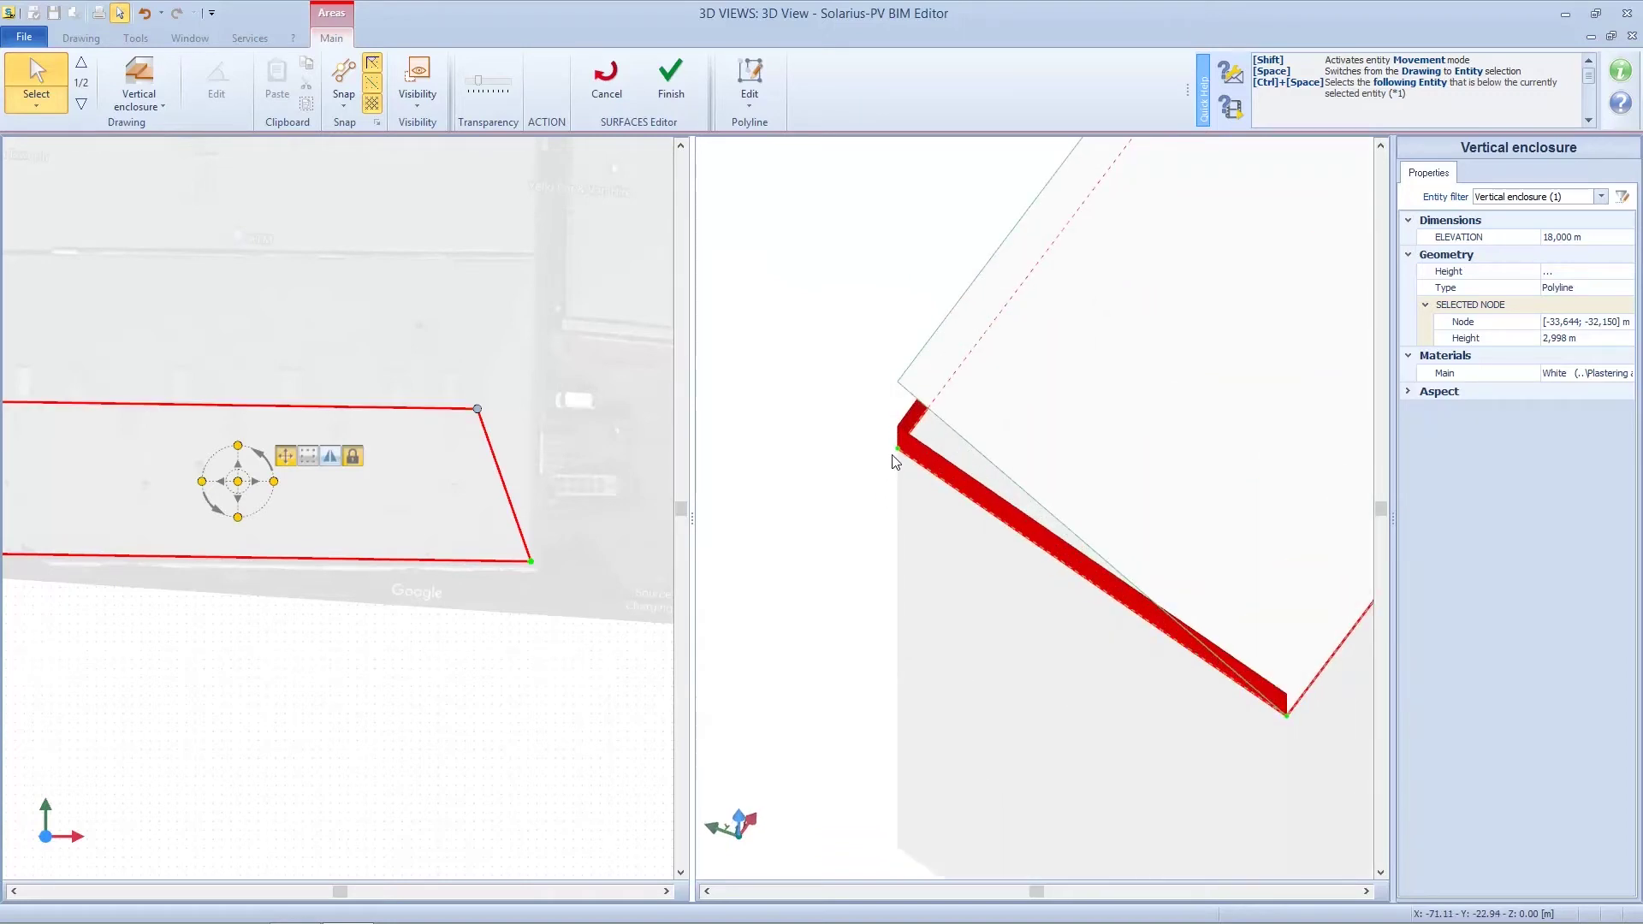
drag(899, 417, 898, 377)
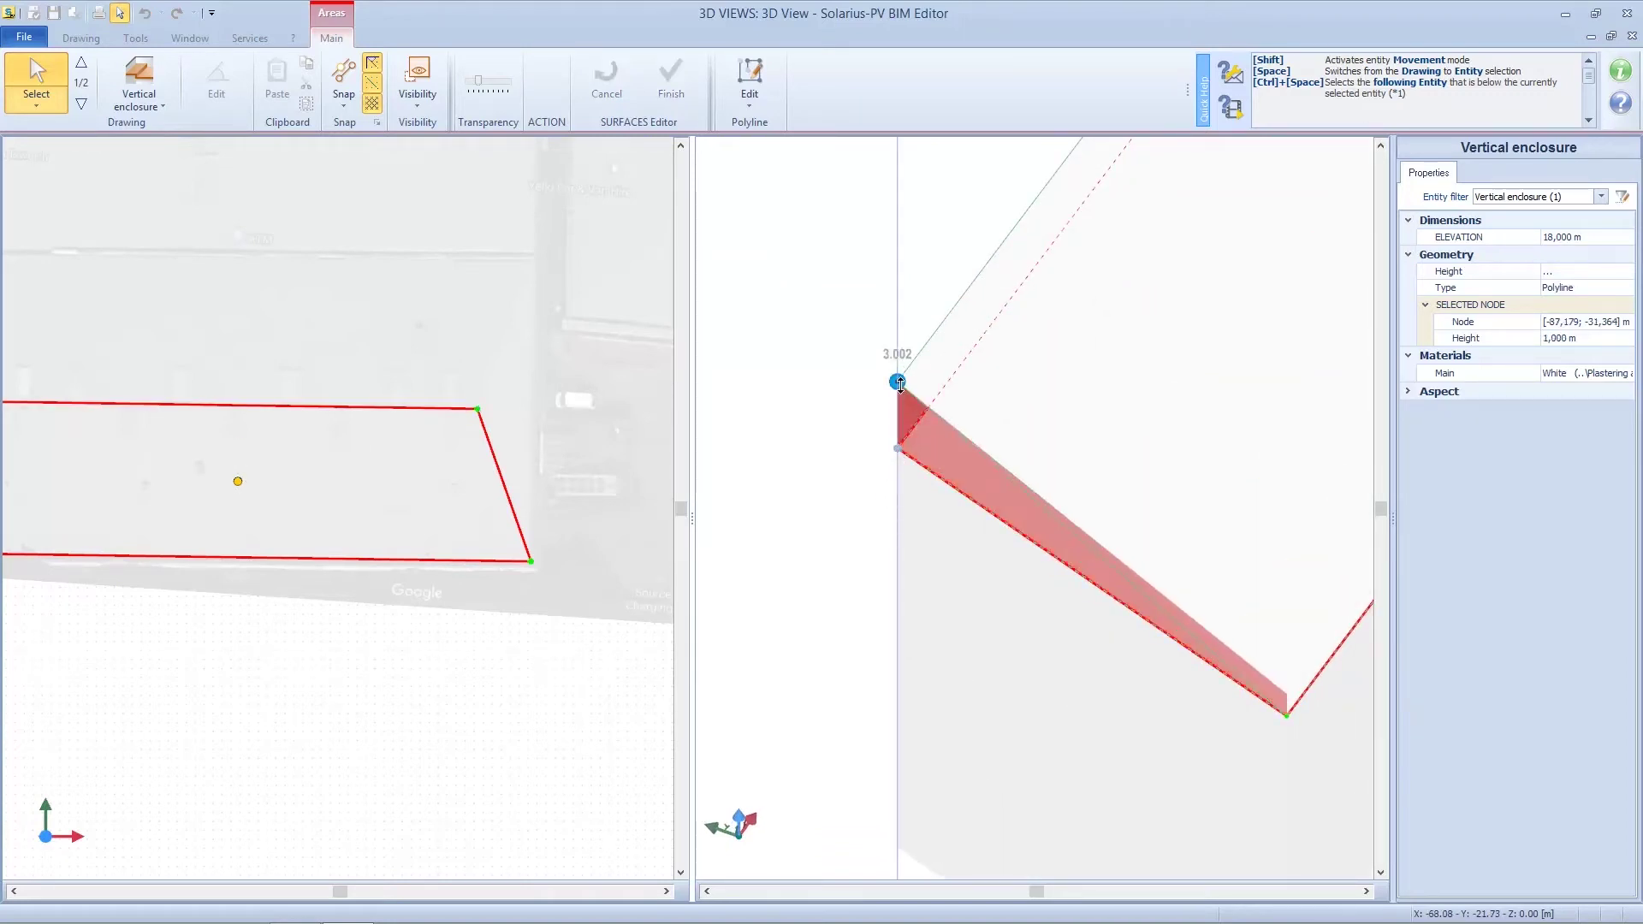
middle_drag(898, 377, 983, 480)
scroll(1090, 598, up, 3)
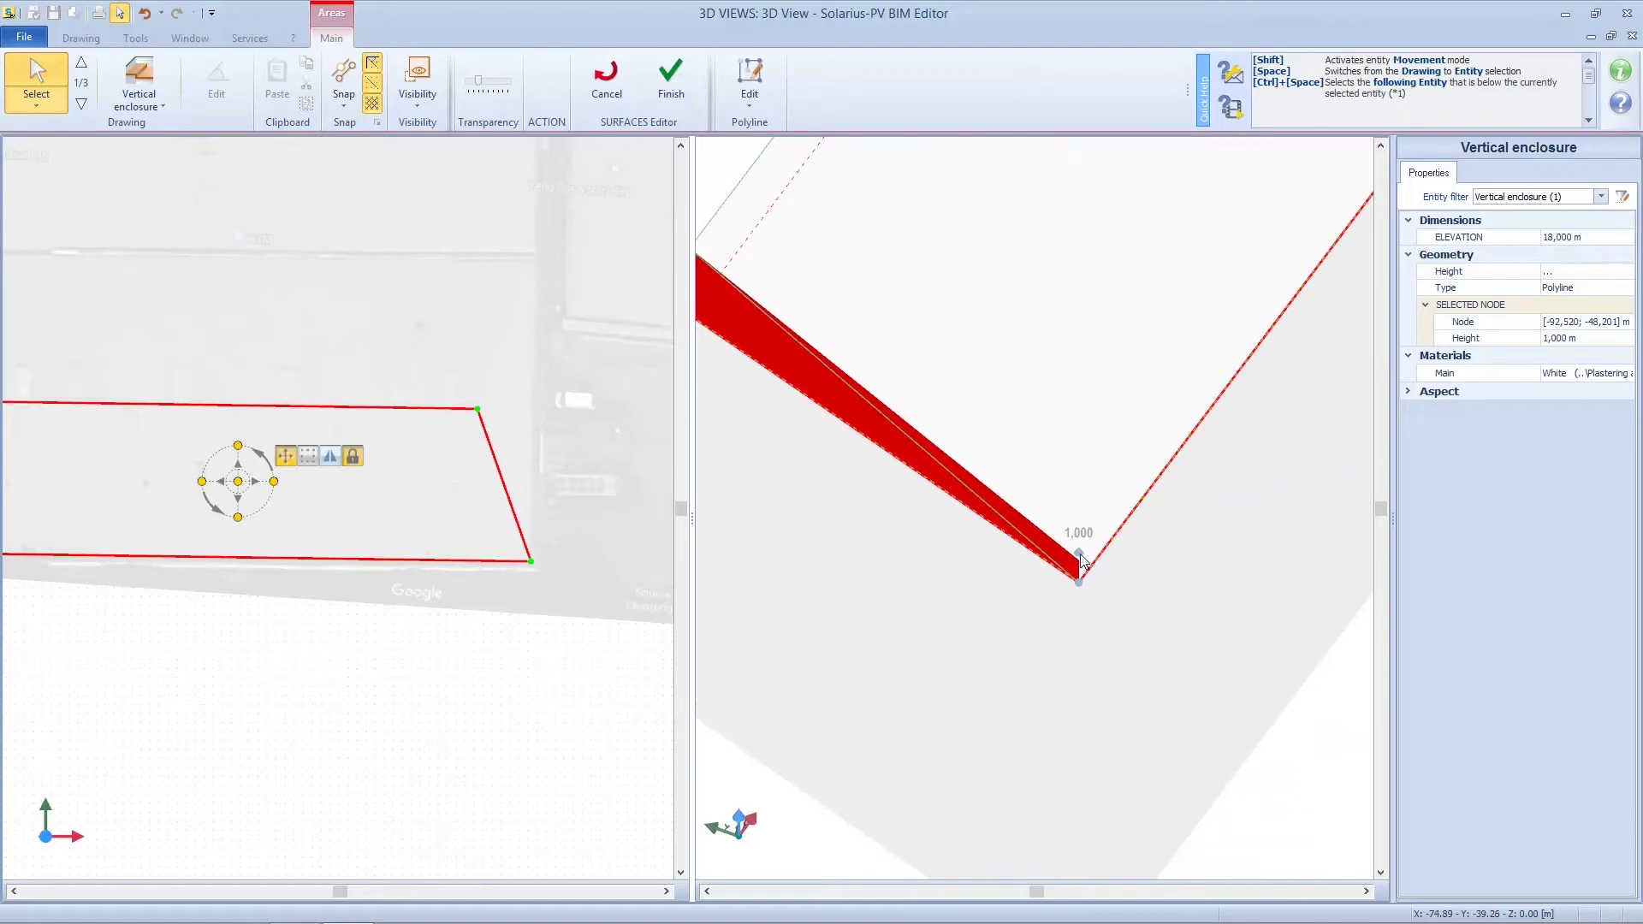
drag(1079, 553, 1079, 583)
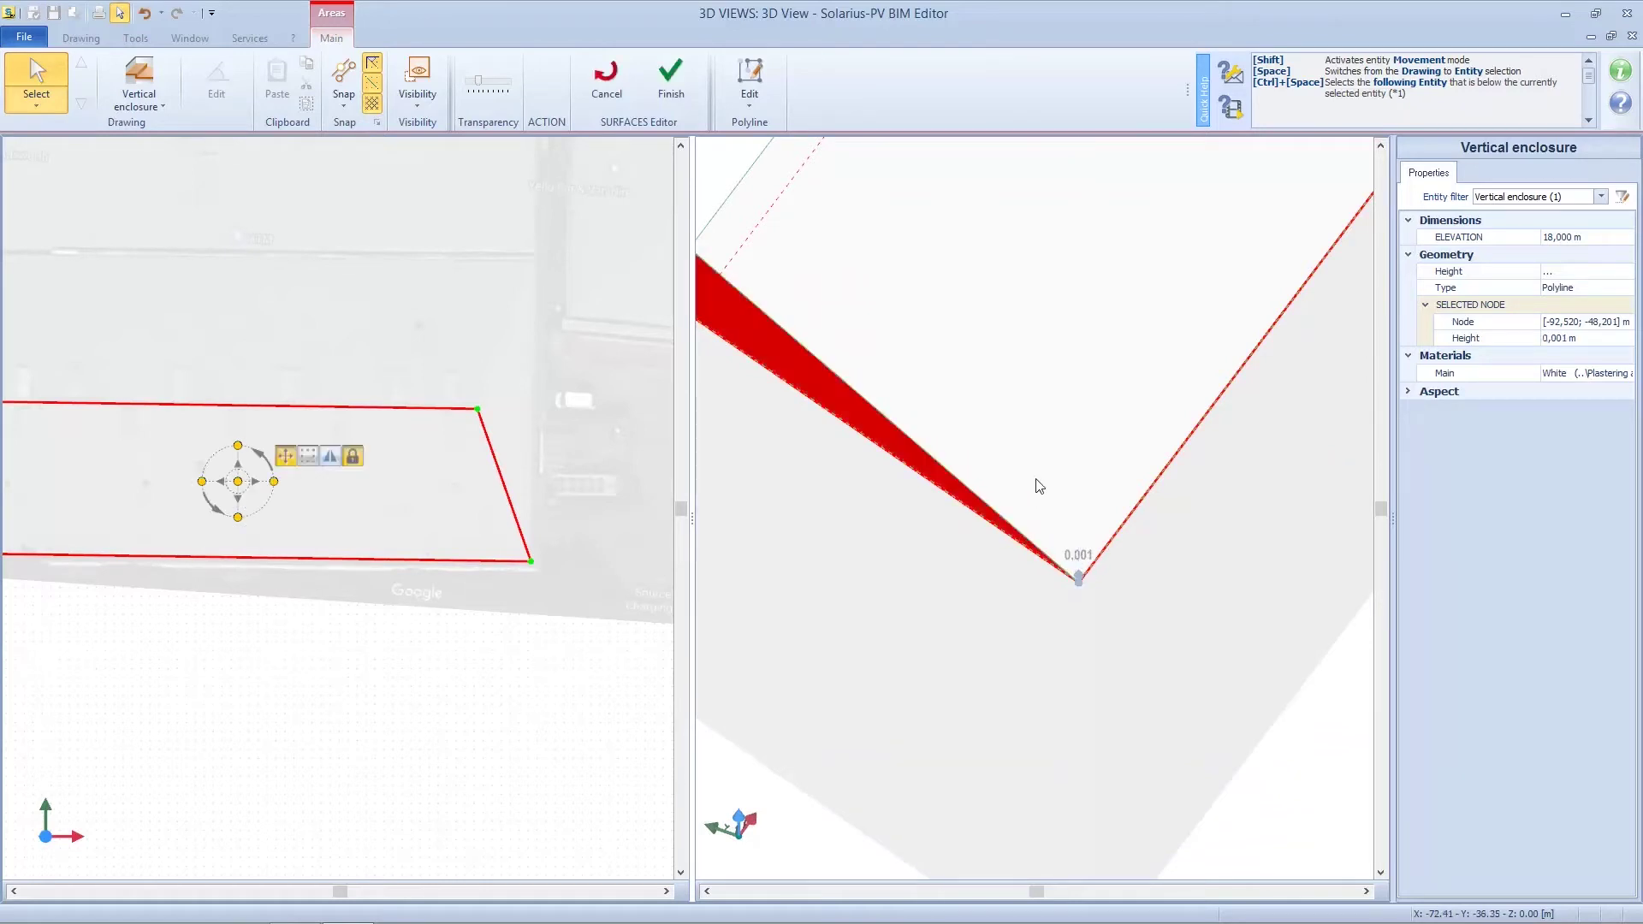
scroll(1098, 445, down, 3)
middle_drag(1099, 446, 941, 479)
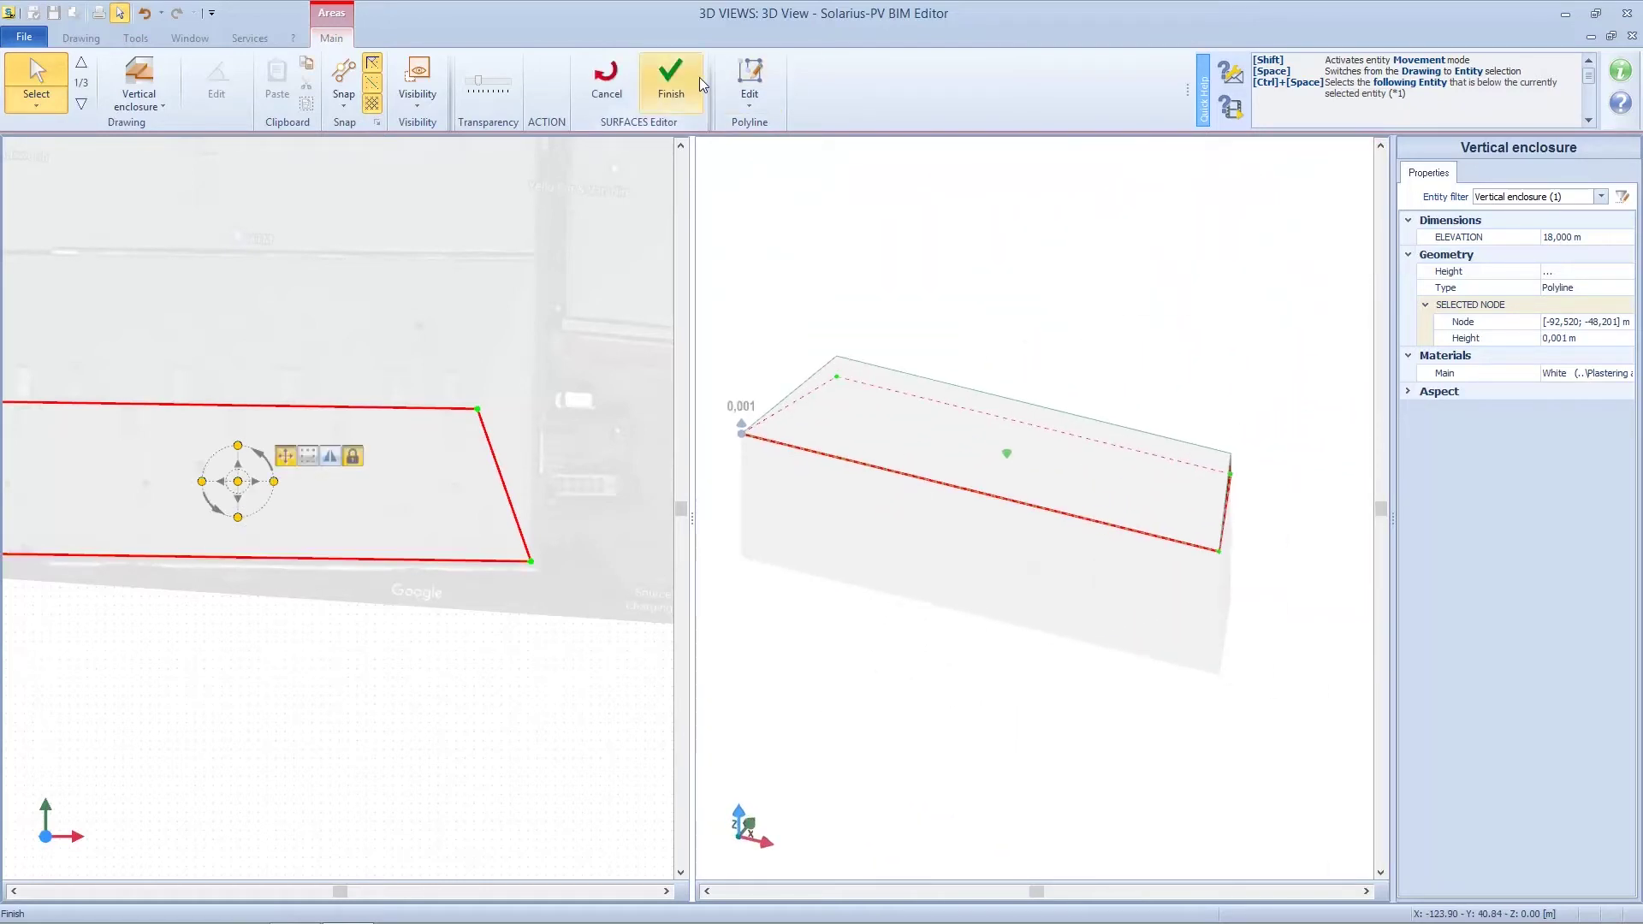
click(671, 81)
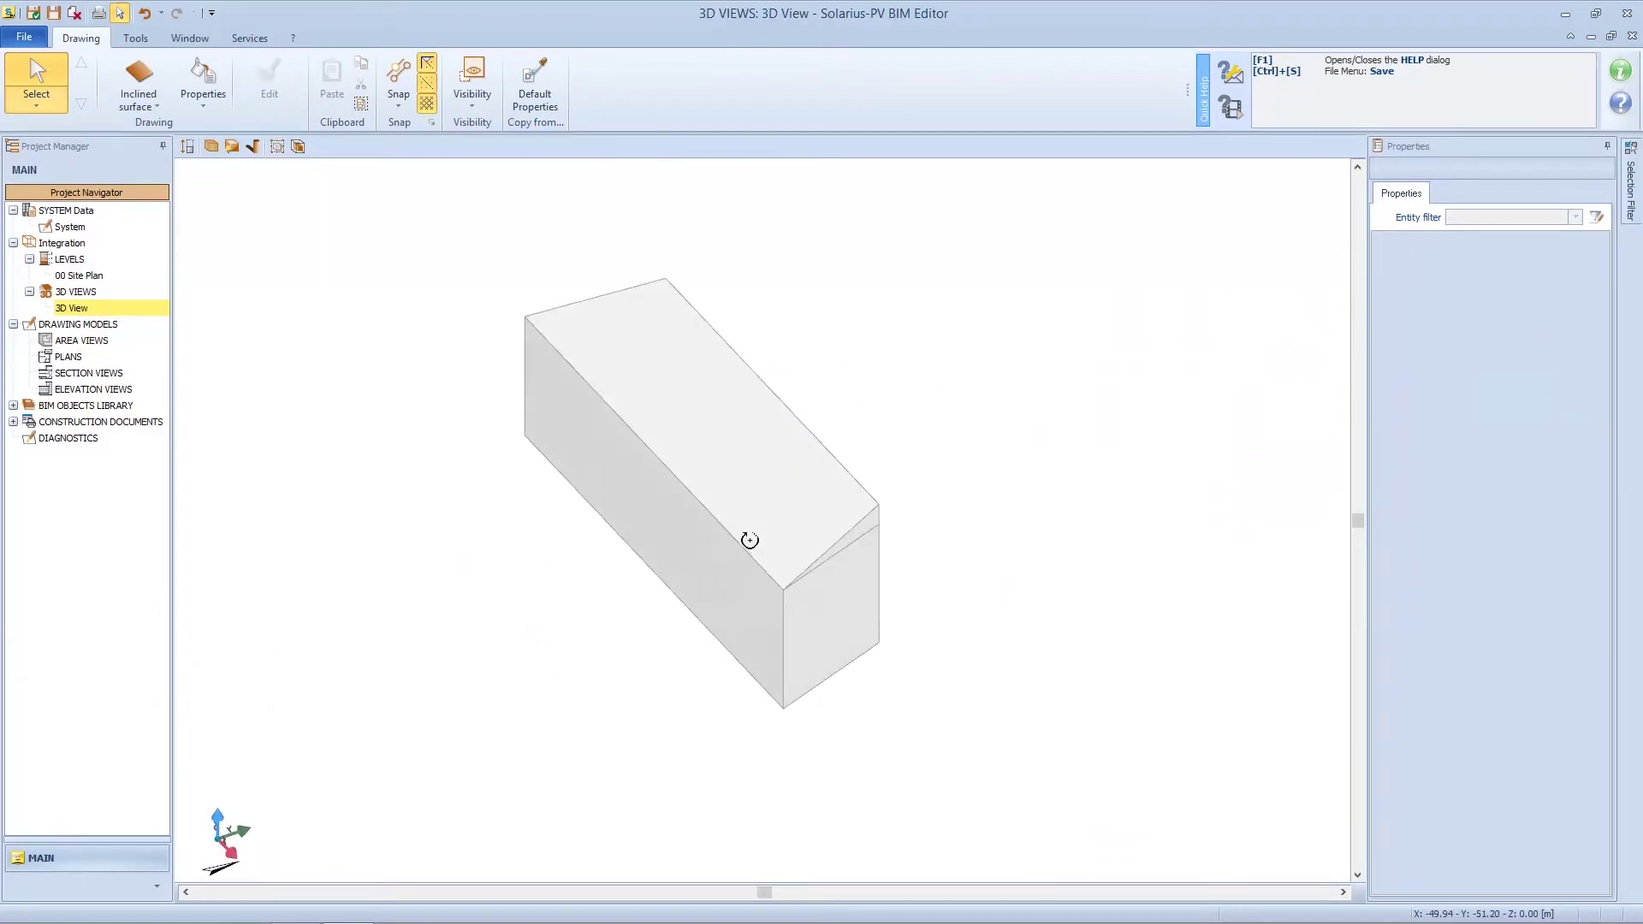
Apply the Gray beige material to the building walls
click(213, 115)
click(248, 150)
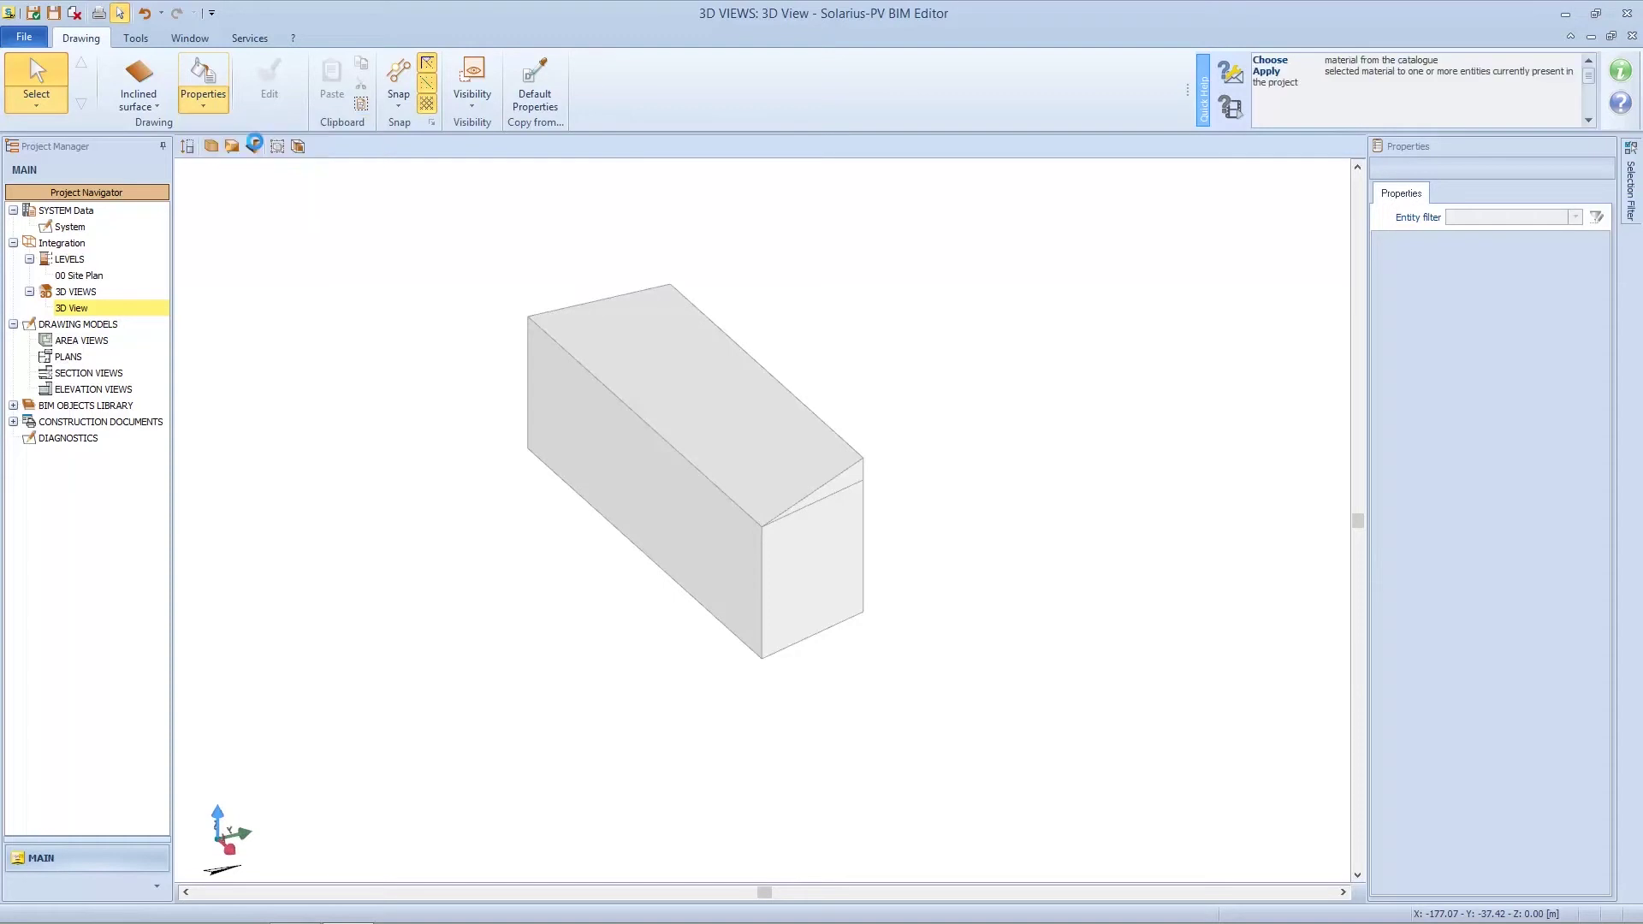
click(1511, 781)
click(829, 598)
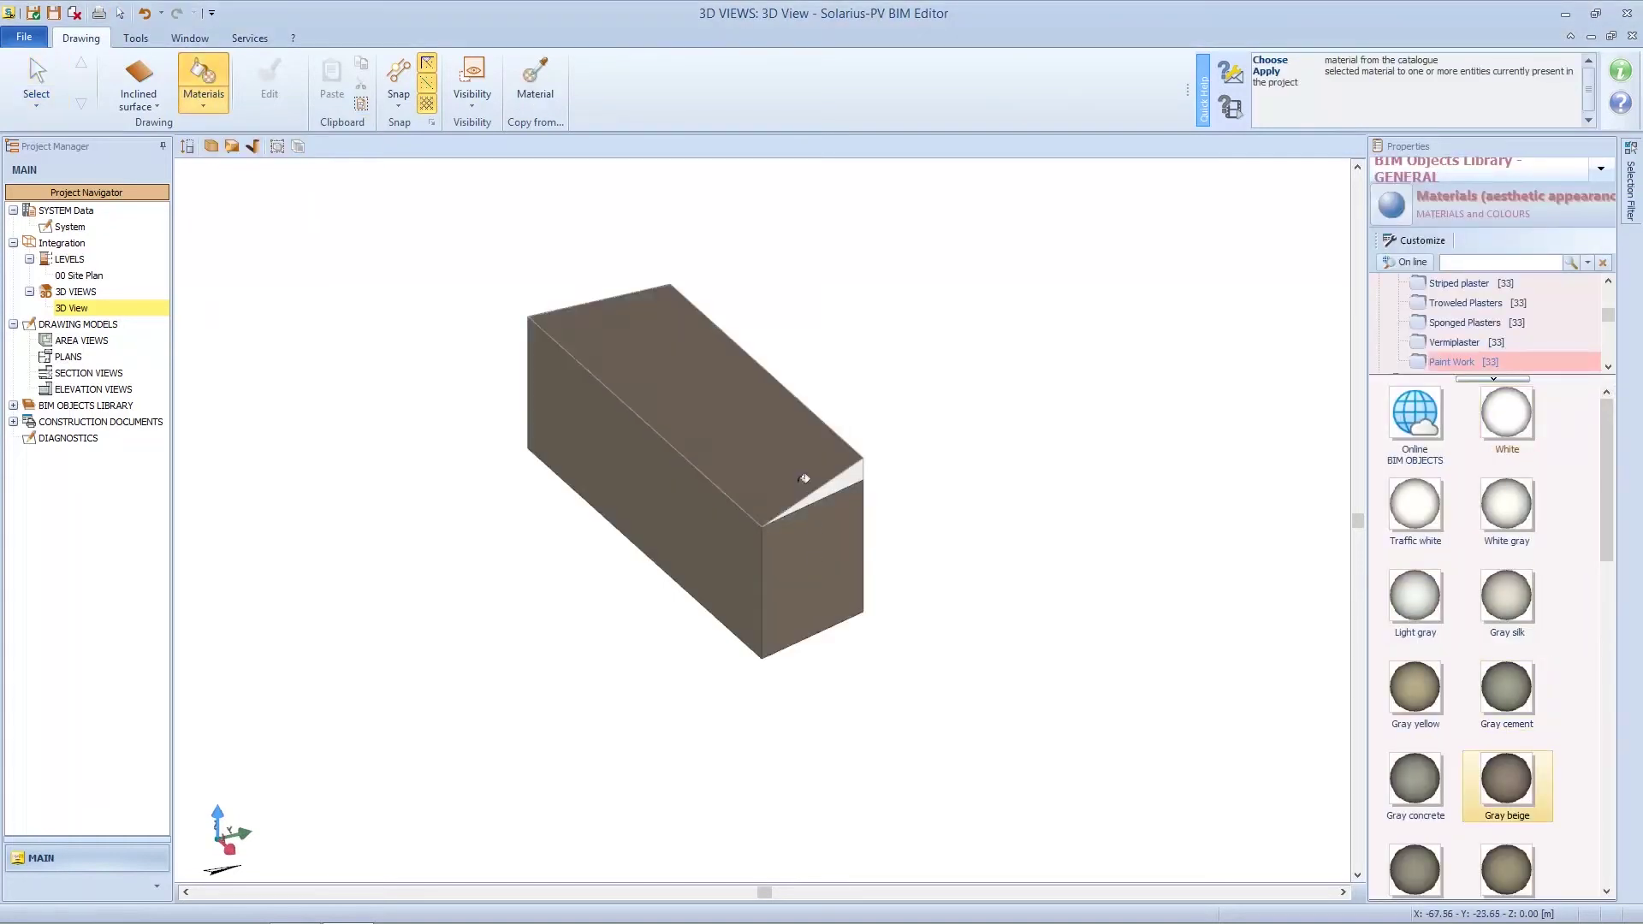
scroll(1515, 687, down, 5)
Paint the roof top and the sloped end sliver Beige brown
click(1515, 687)
click(788, 539)
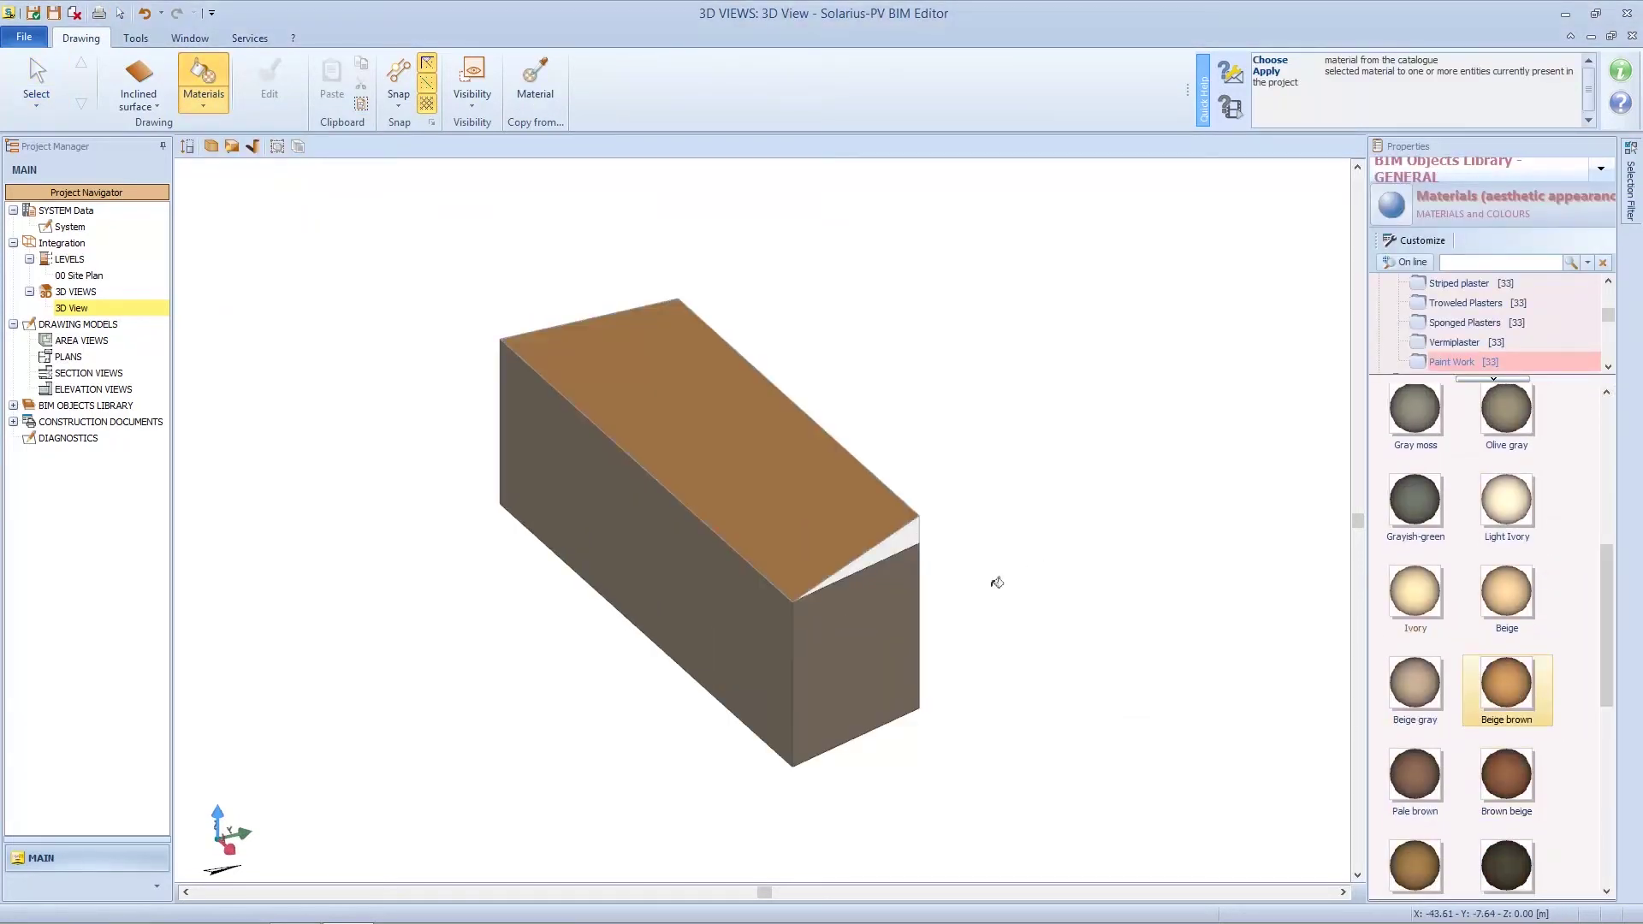
click(919, 525)
middle_drag(1017, 474, 1069, 479)
middle_drag(539, 242, 546, 254)
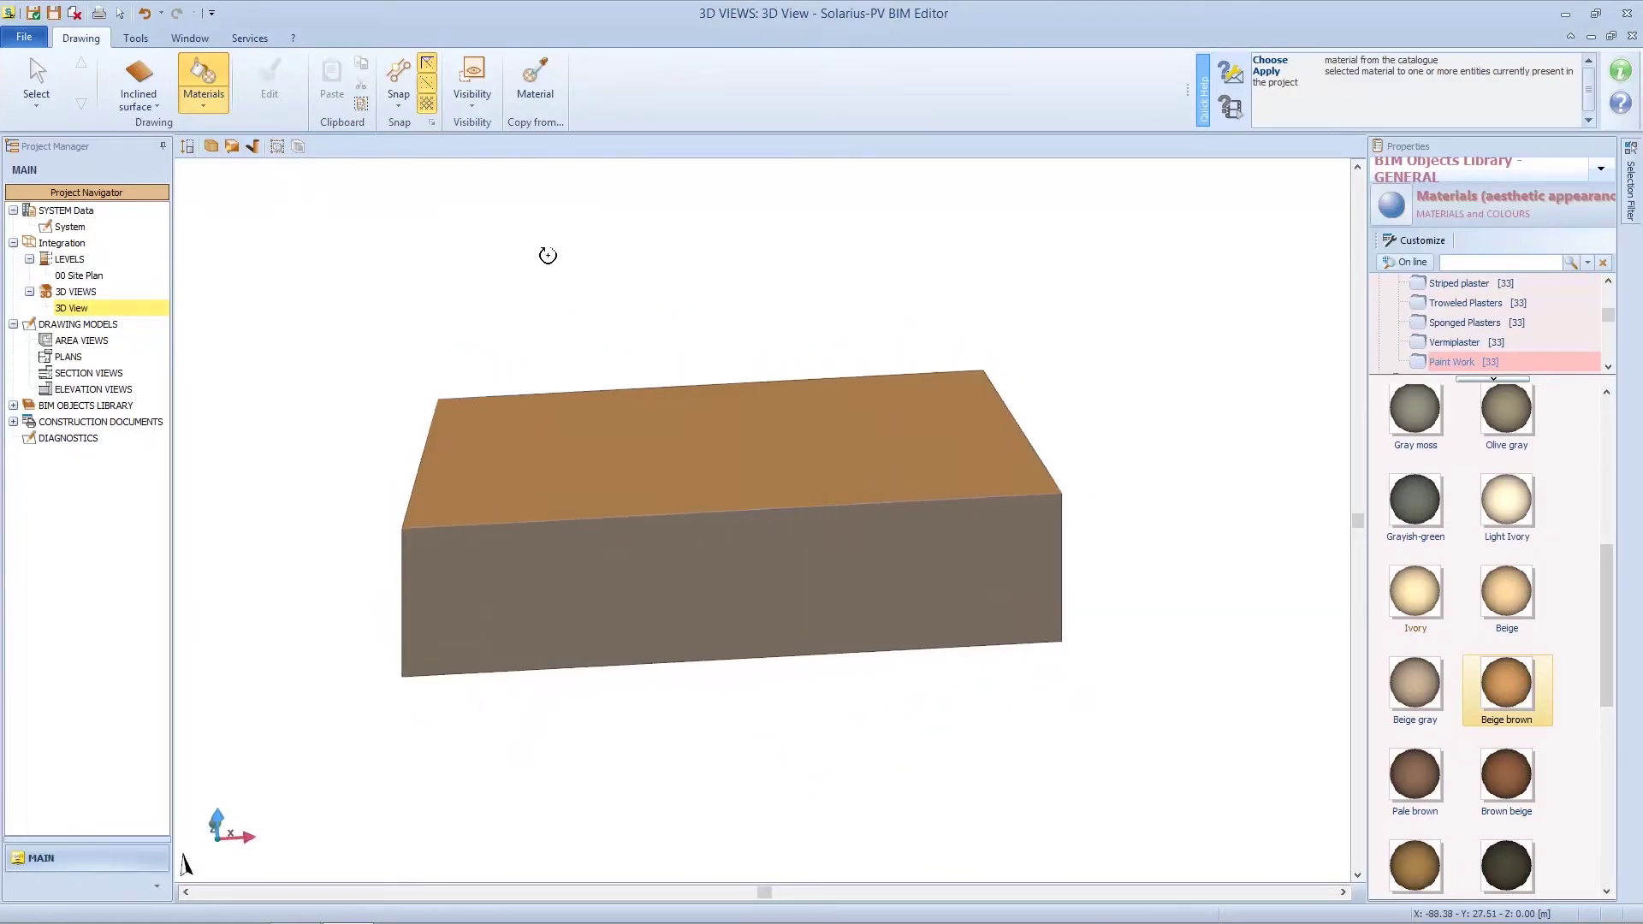
Place a 1015.70 m² photovoltaic field stretched to the roof corners, then select it
click(143, 107)
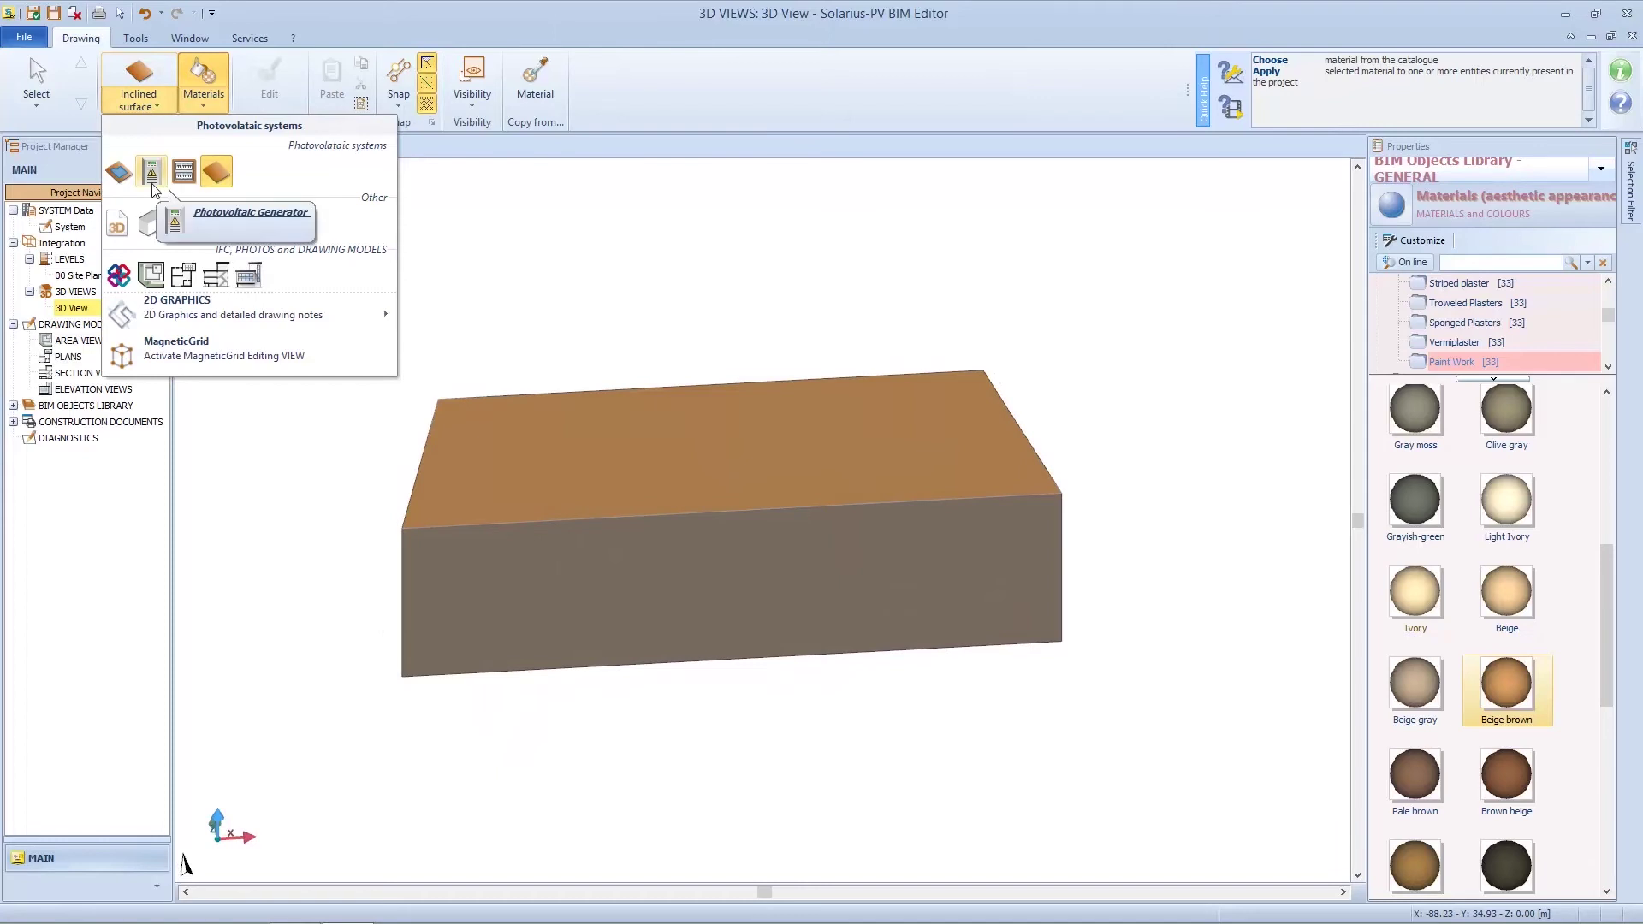
click(209, 169)
middle_drag(661, 313, 701, 323)
middle_drag(719, 492, 676, 489)
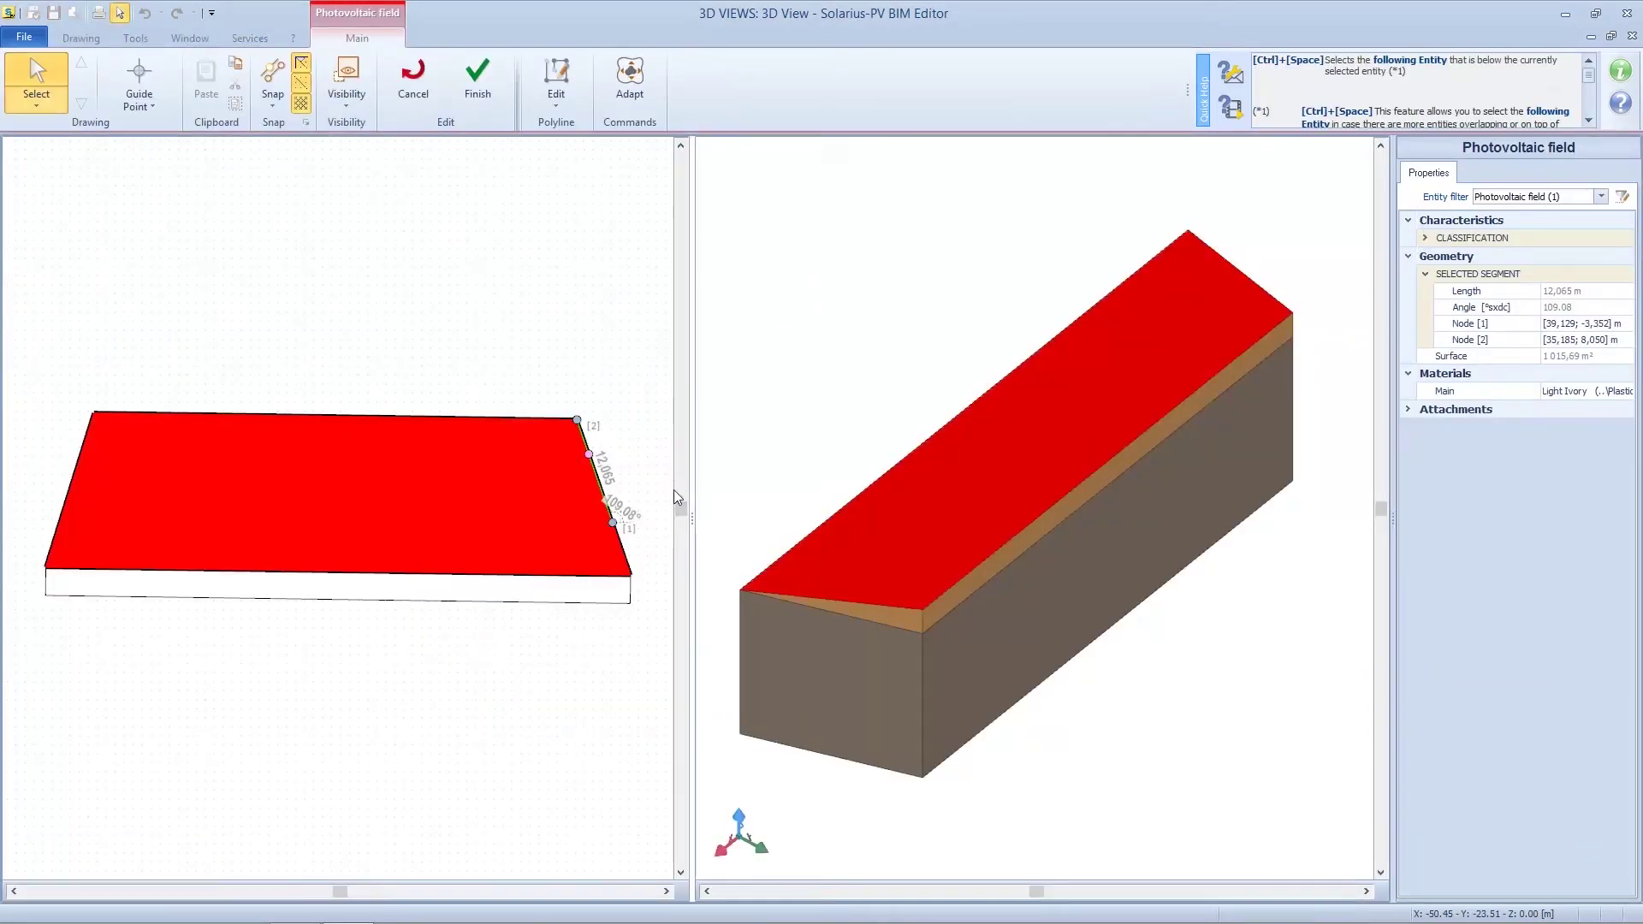
click(639, 74)
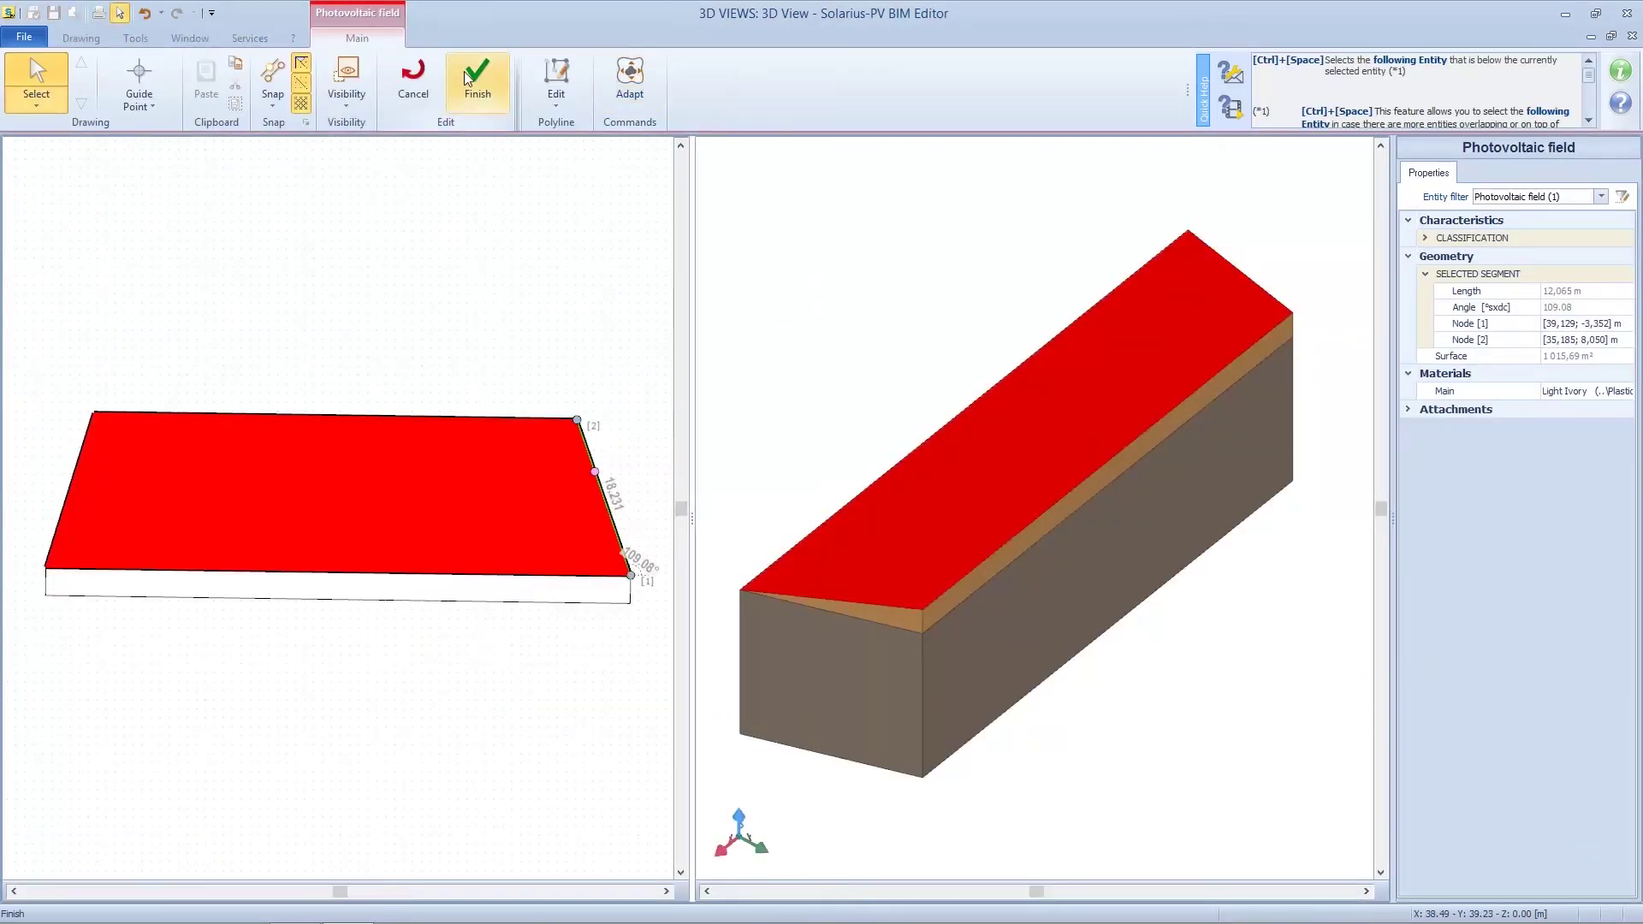
click(469, 73)
click(631, 470)
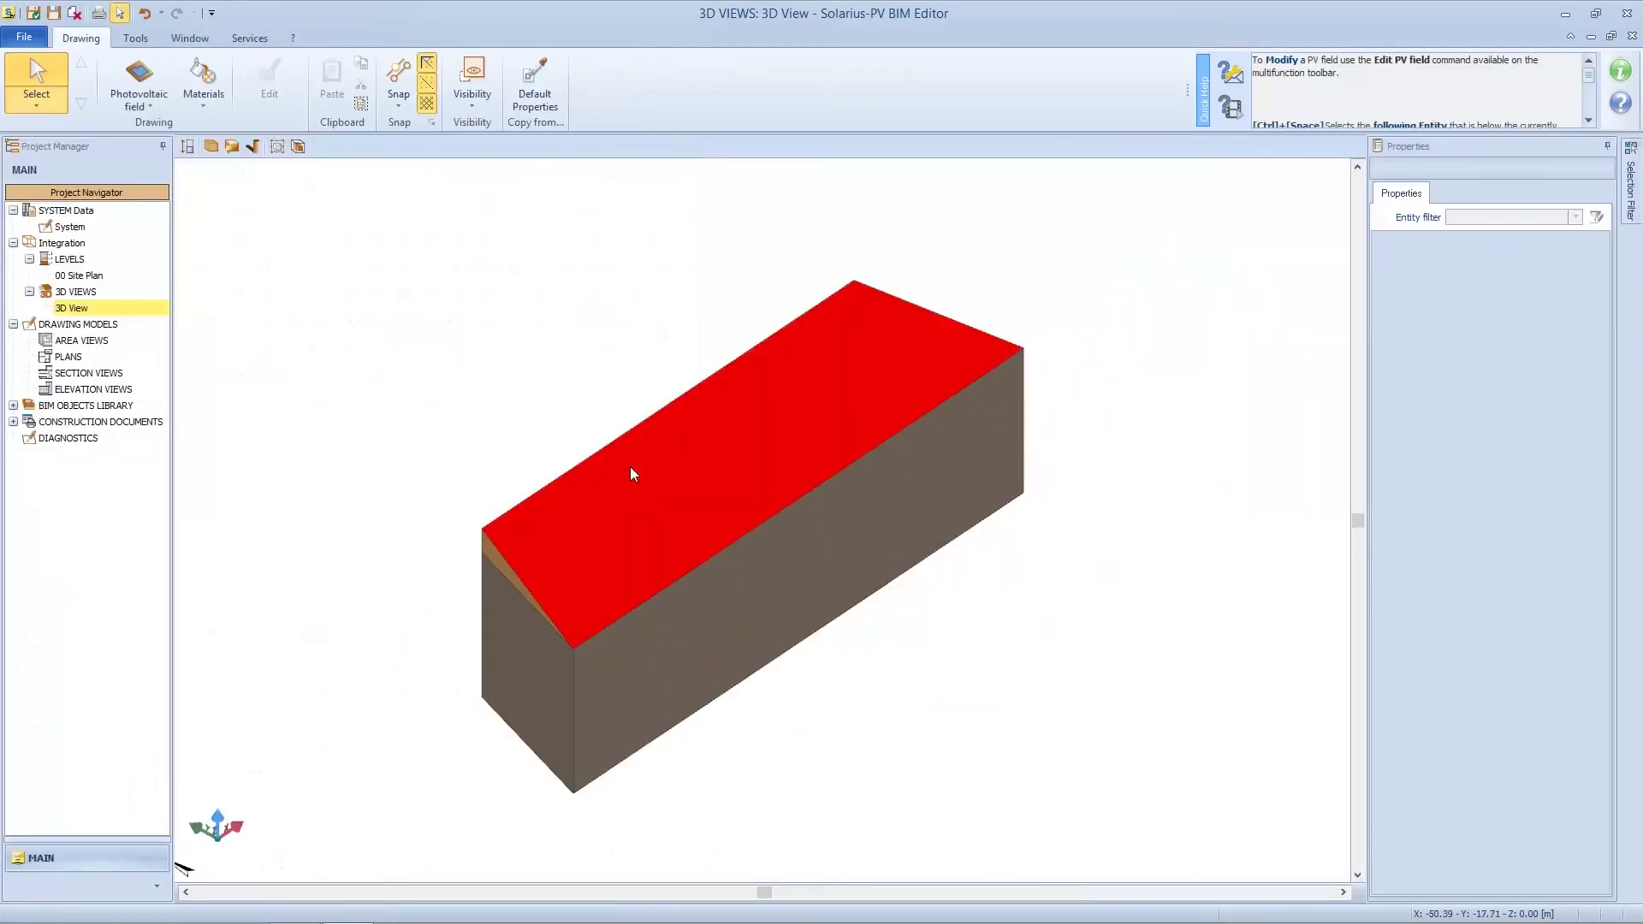
Design the PV field with Horizontal arrangement and SunPower X22-345-360W-COM modules, totalling 214.560 kW
click(624, 103)
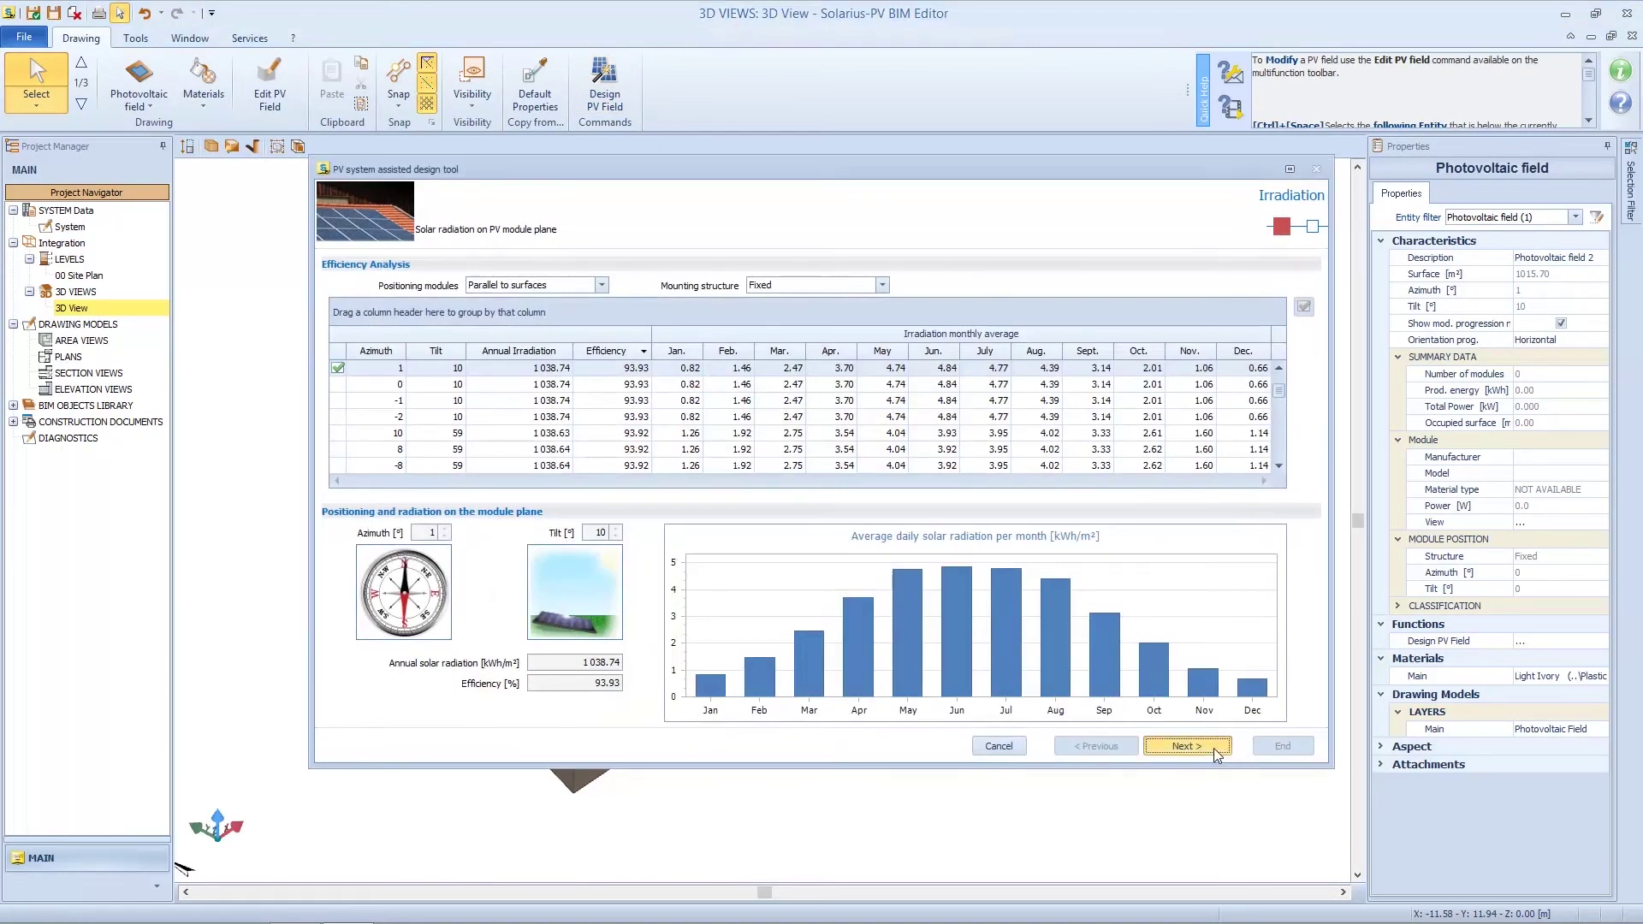
click(1215, 747)
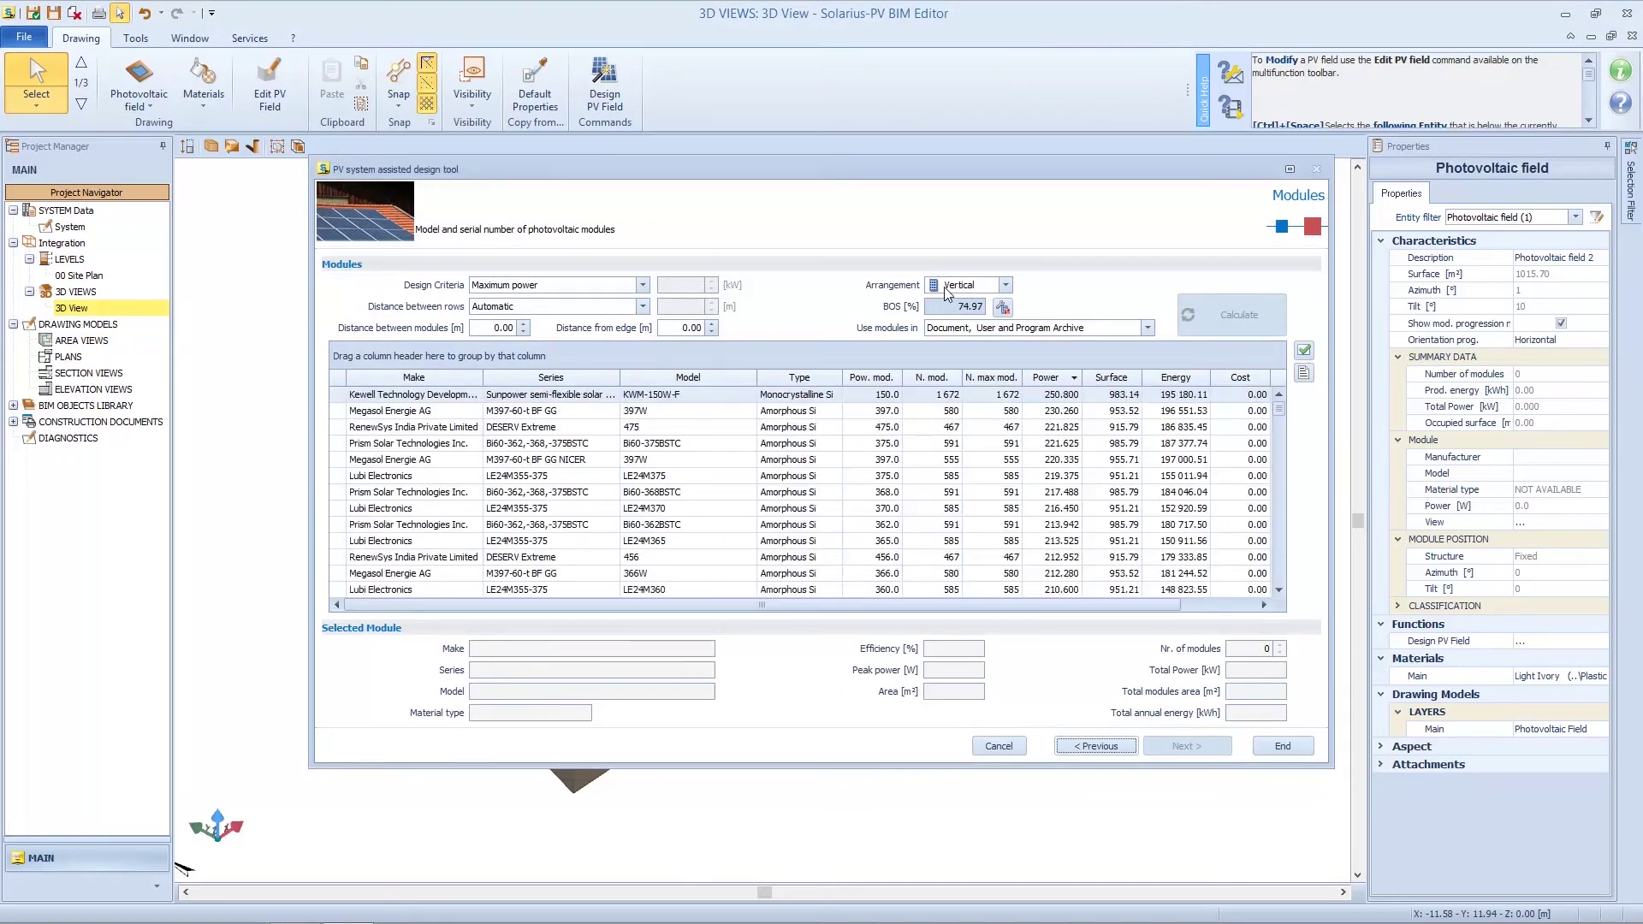
click(950, 289)
click(958, 321)
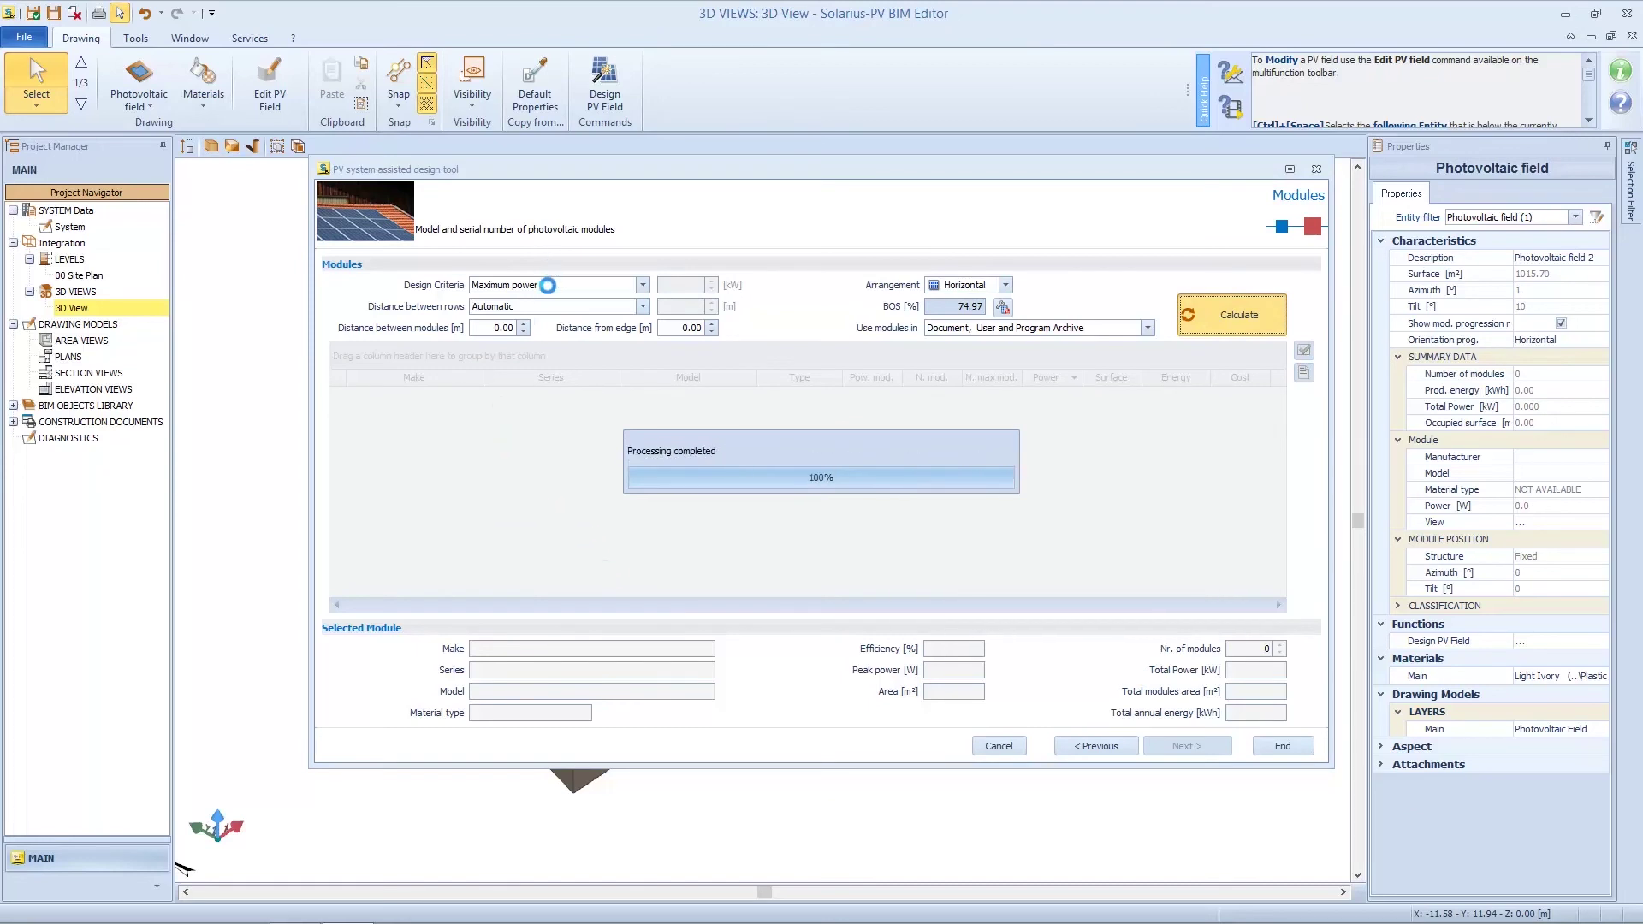
click(804, 590)
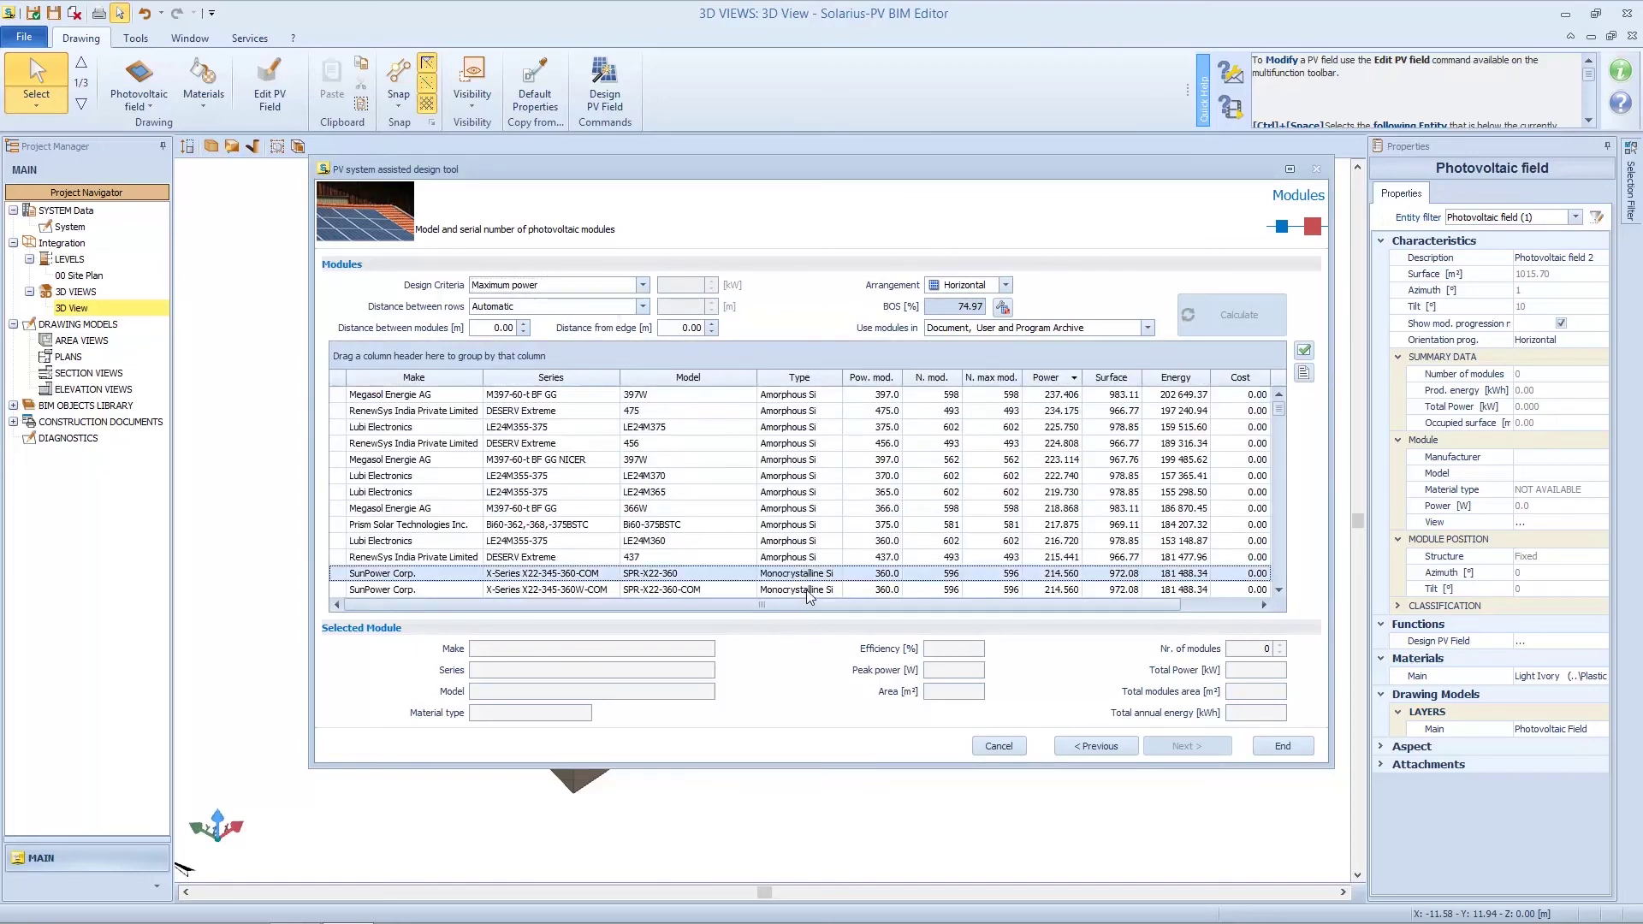
click(811, 589)
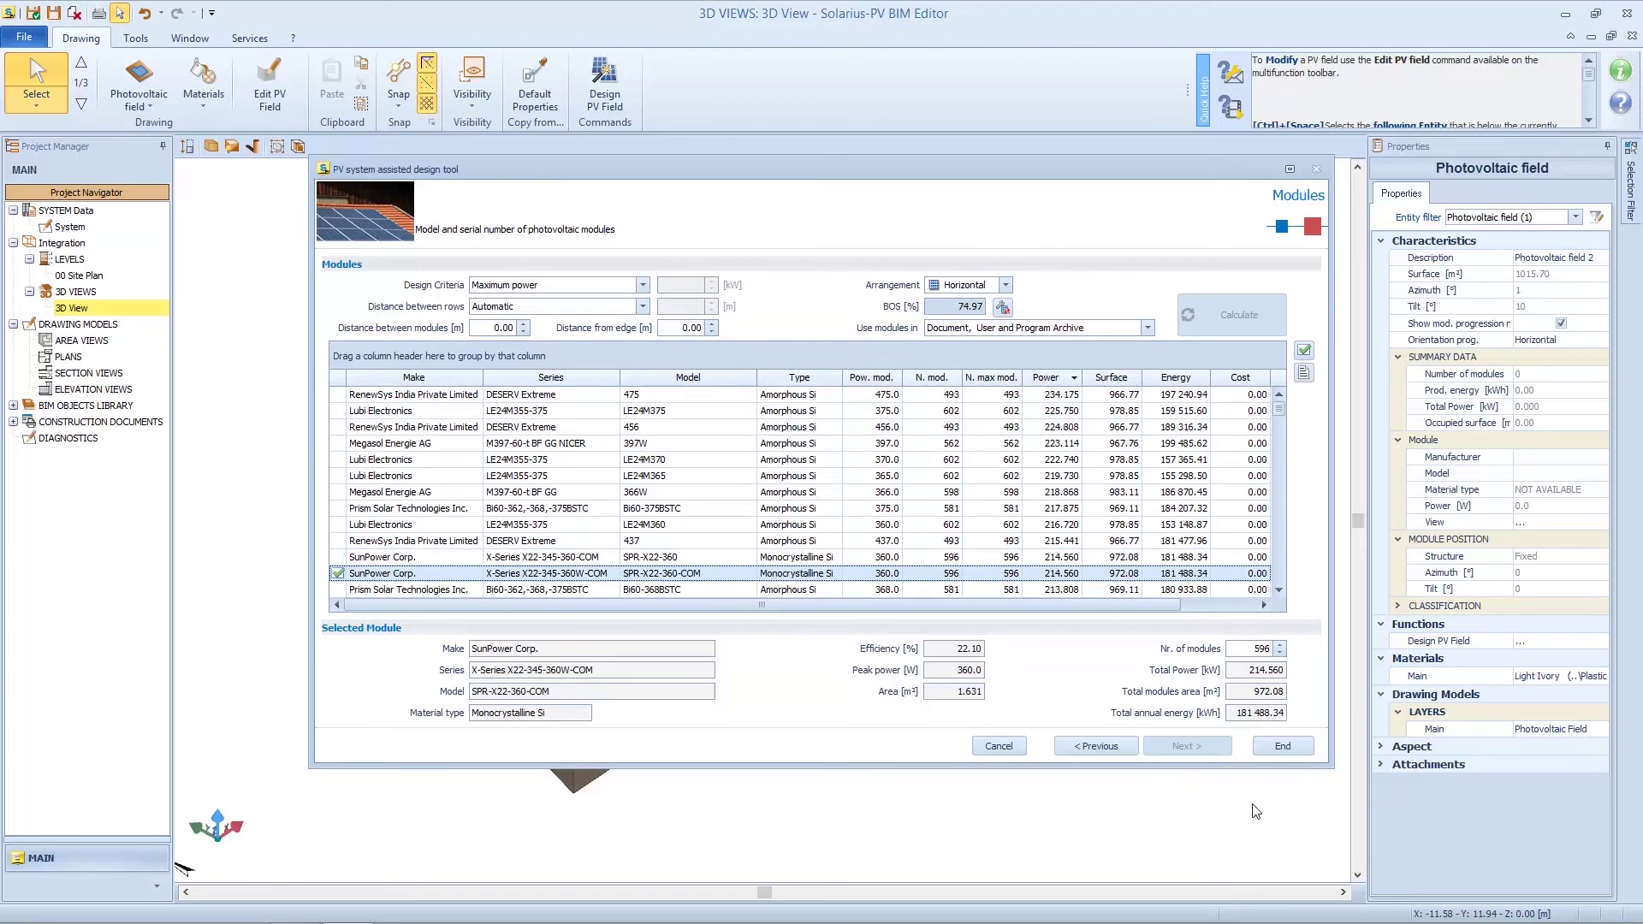
click(1283, 746)
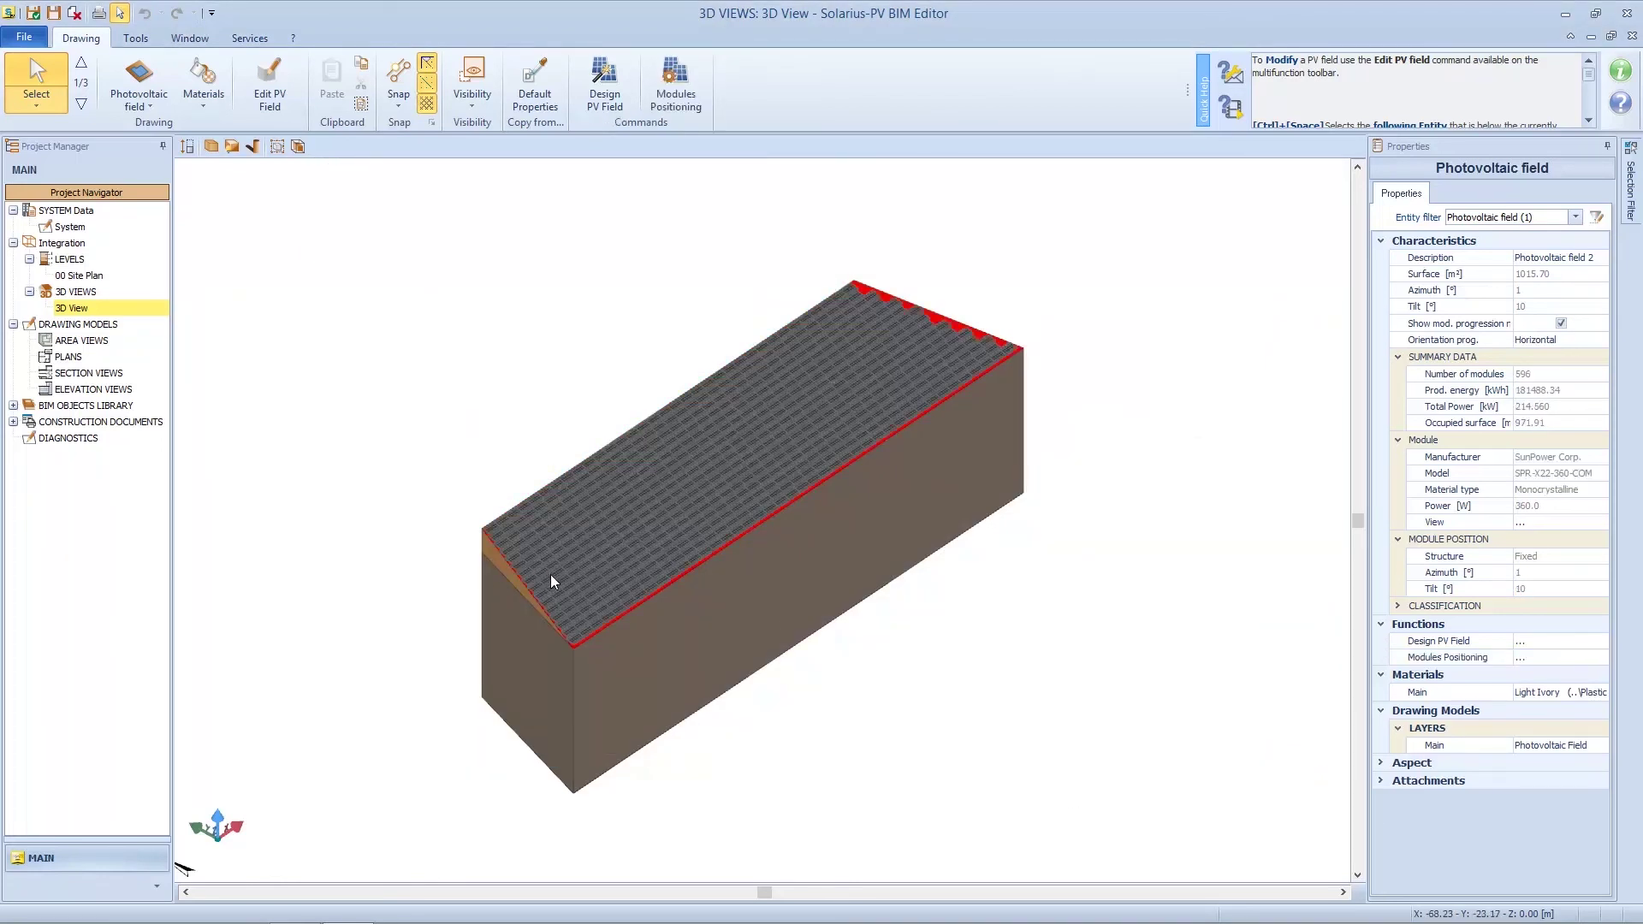
scroll(551, 573, up, 3)
scroll(551, 573, down, 2)
middle_drag(551, 574, 986, 583)
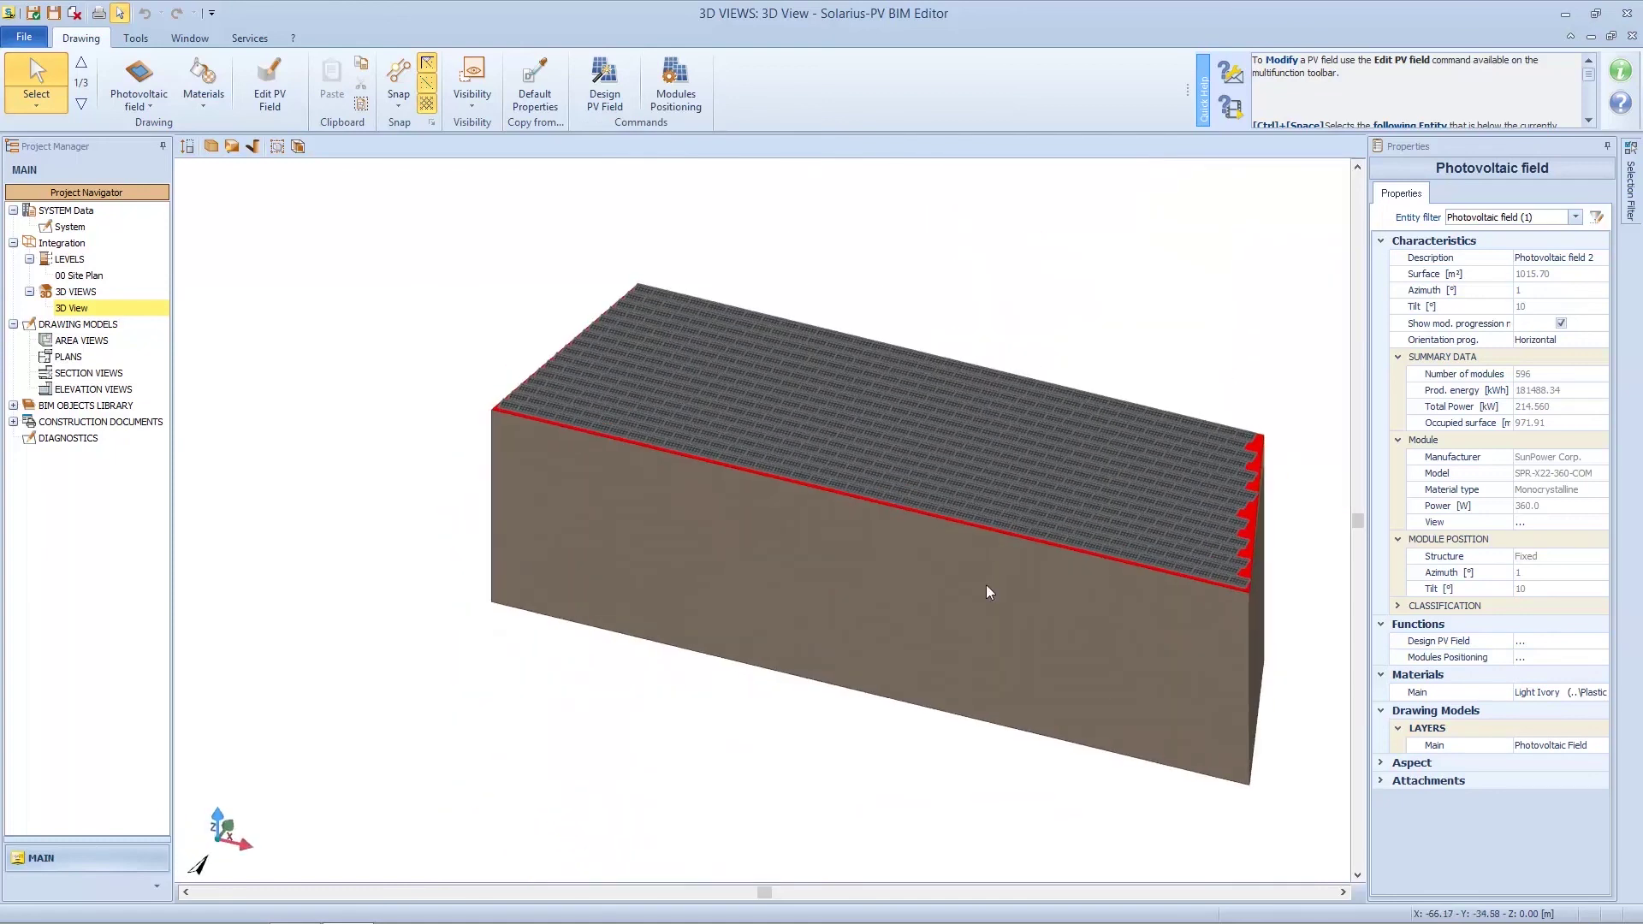
scroll(1142, 560, up, 4)
scroll(1141, 607, down, 4)
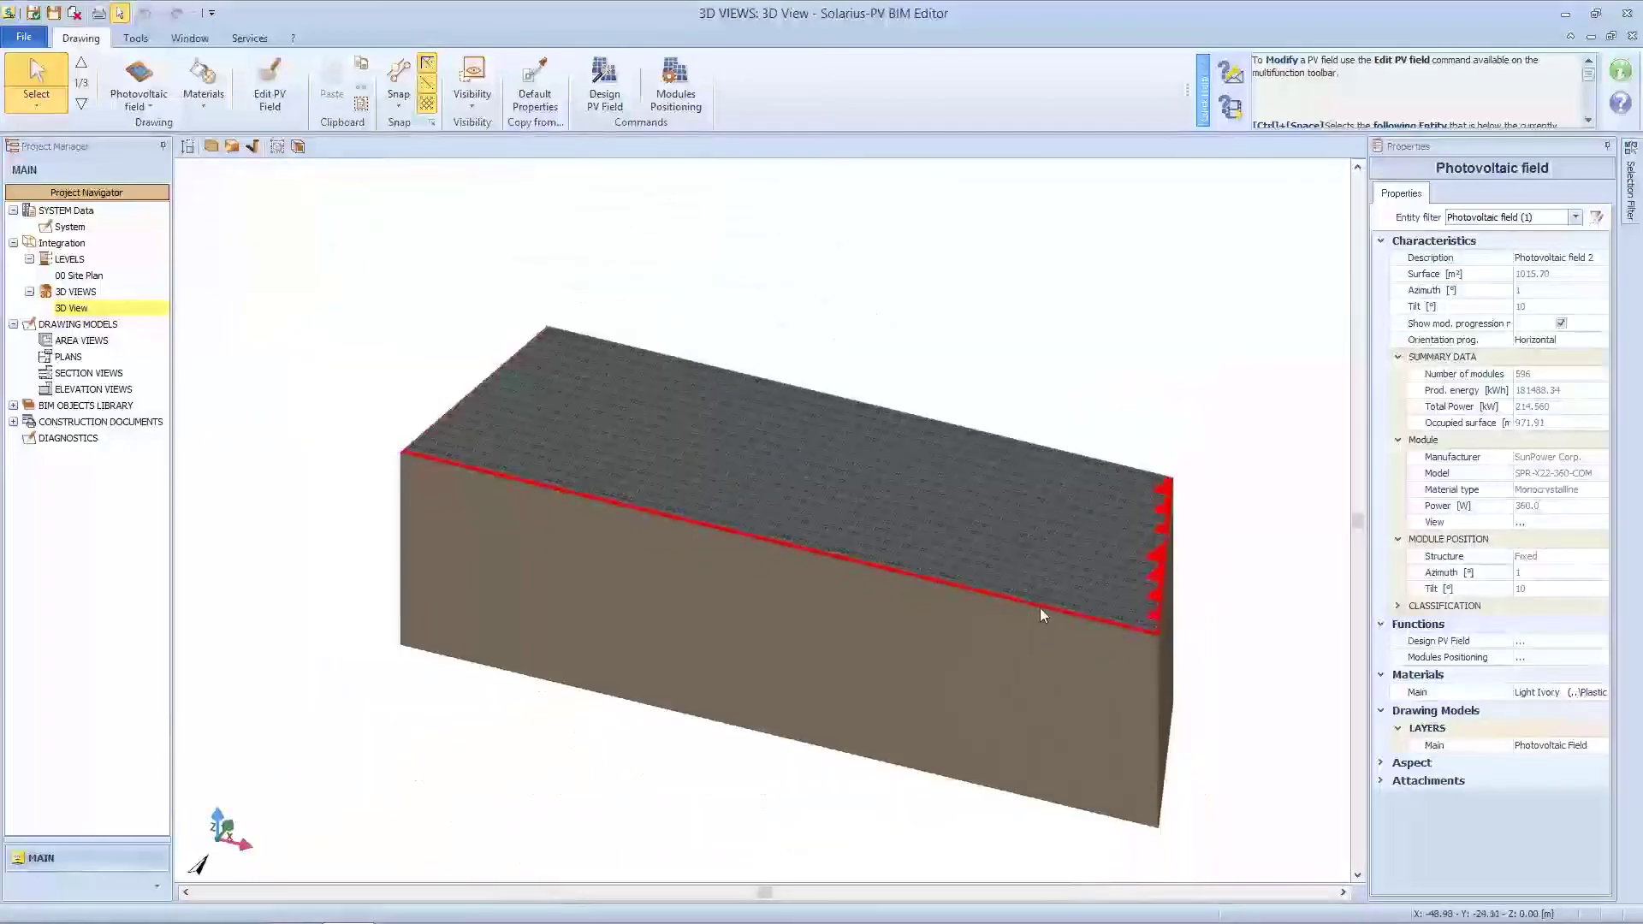